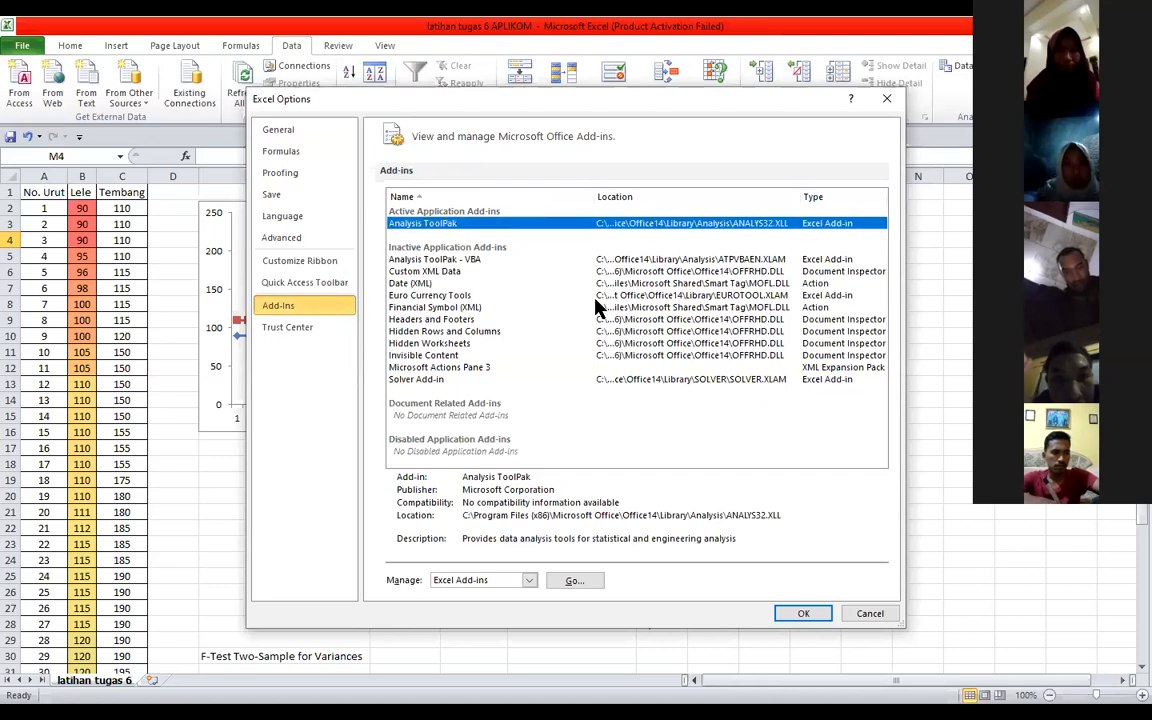
Open the Excel Add-ins manager from the options and confirm it with Analysis ToolPak enabled.
left_click(528, 581)
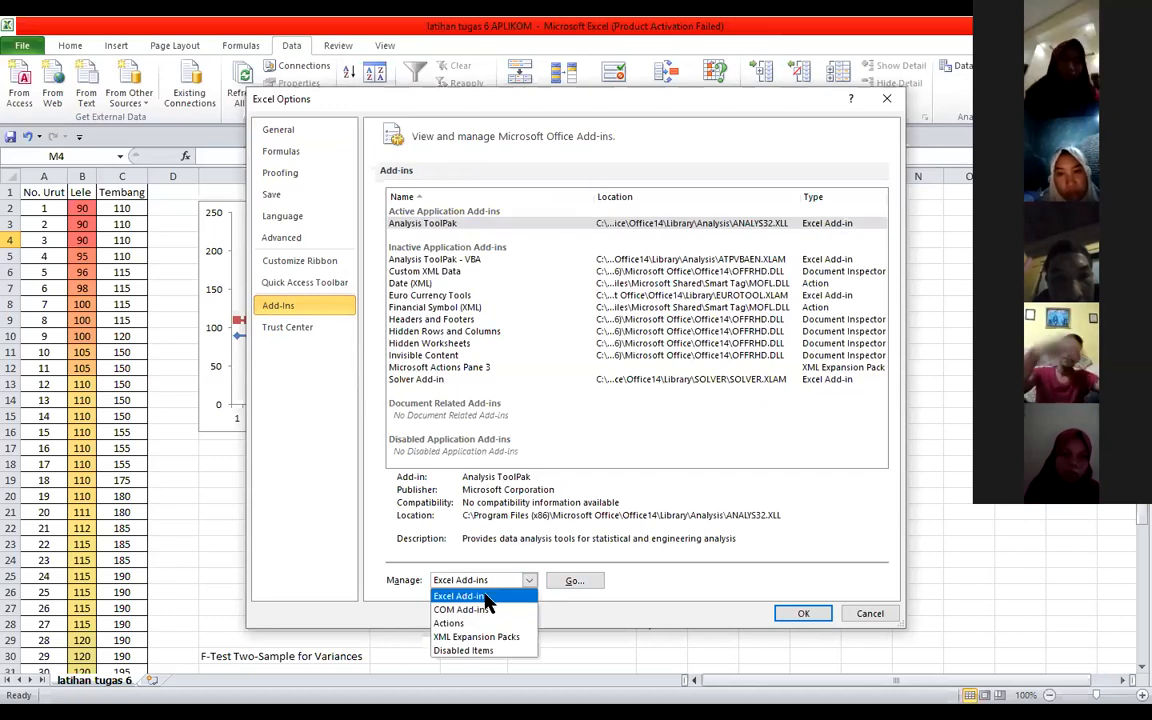
left_click(584, 584)
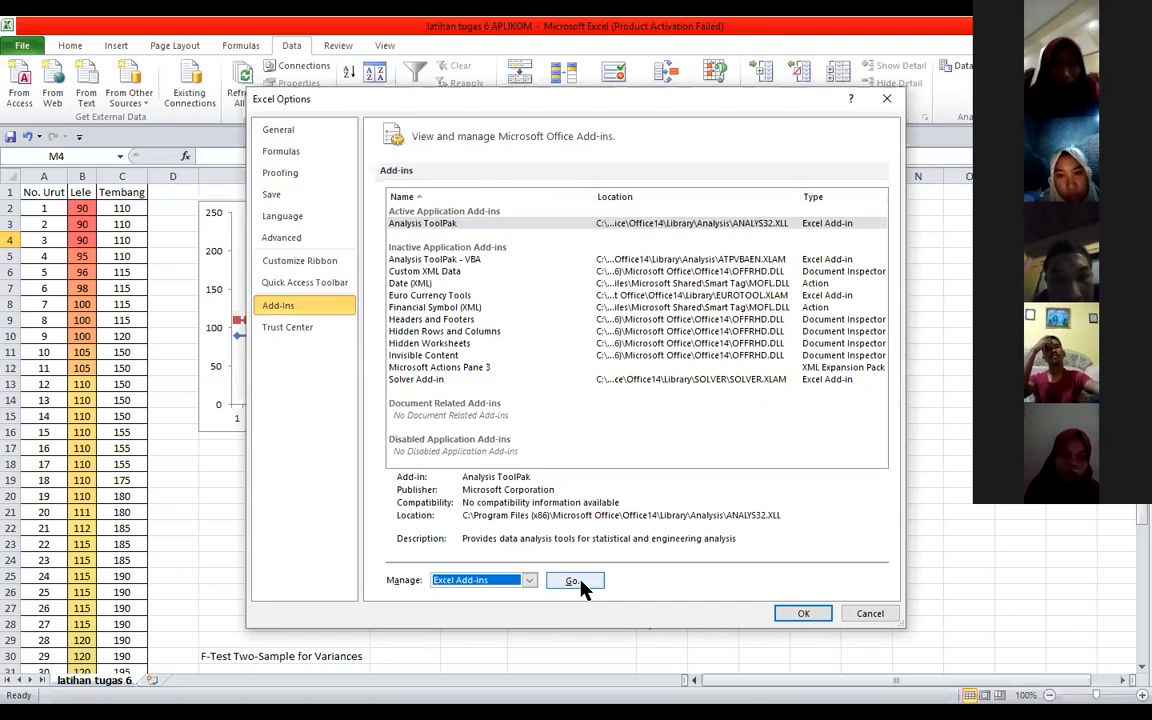
left_click(584, 588)
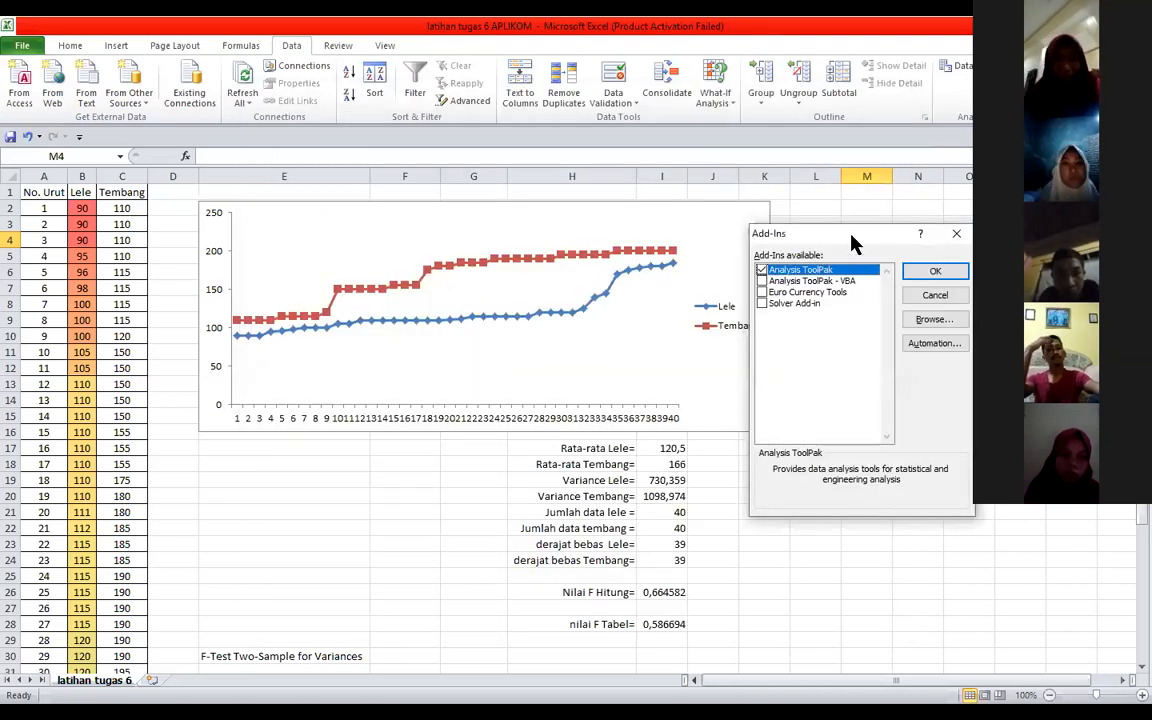
left_click_drag(853, 243, 263, 296)
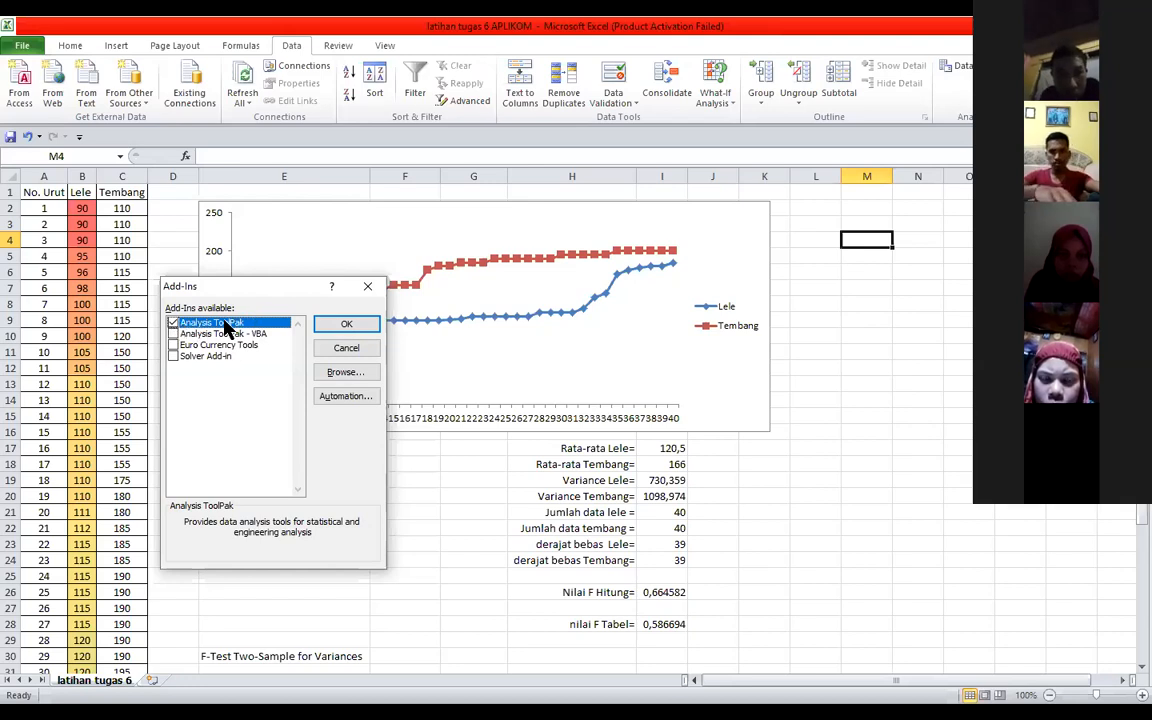
left_click(347, 325)
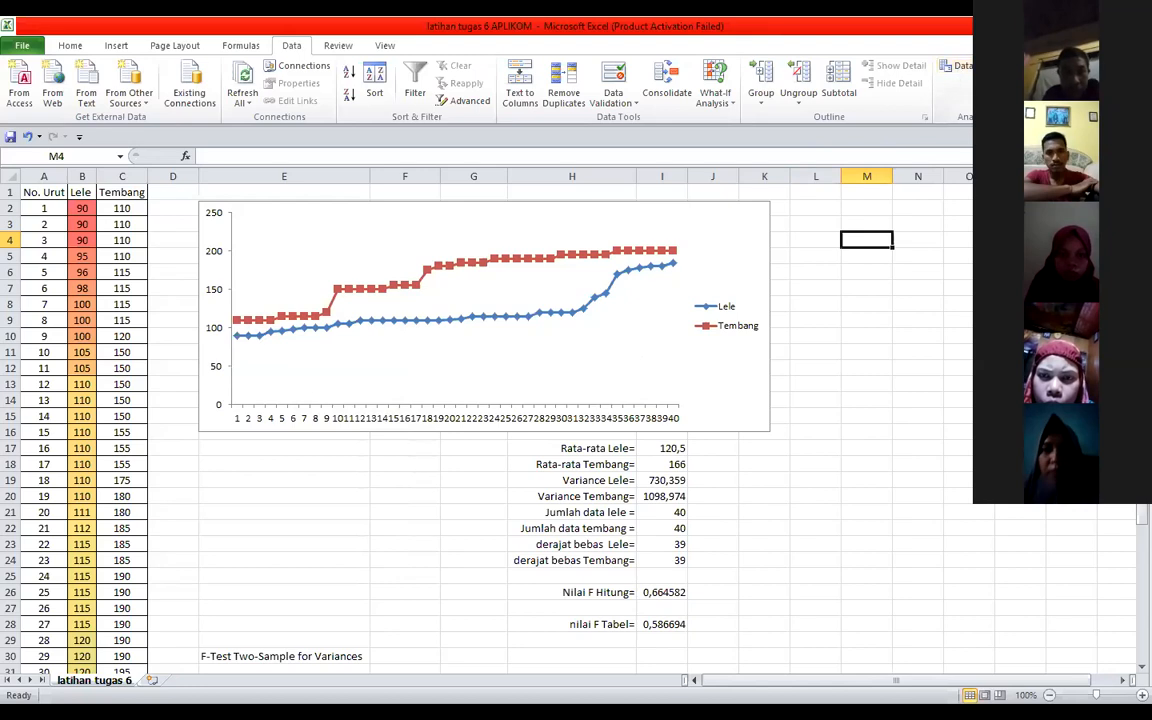
left_click(404, 505)
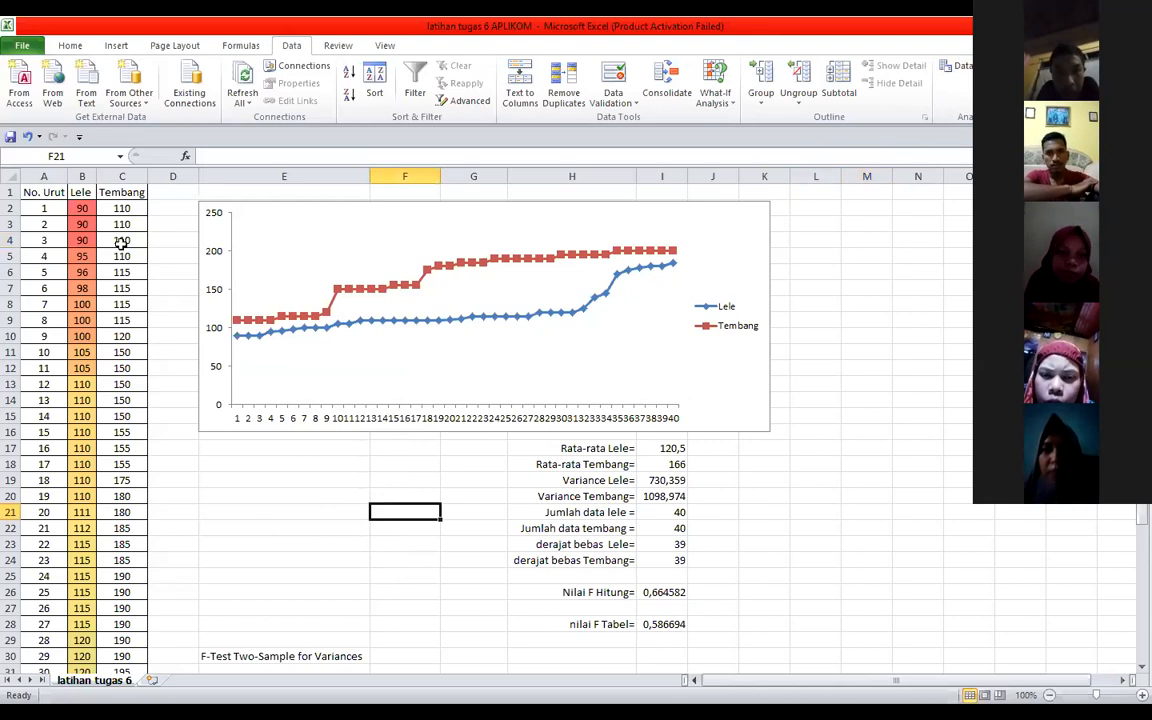
Sort the Lele column in ascending order, continuing with the current selection only.
left_click(83, 176)
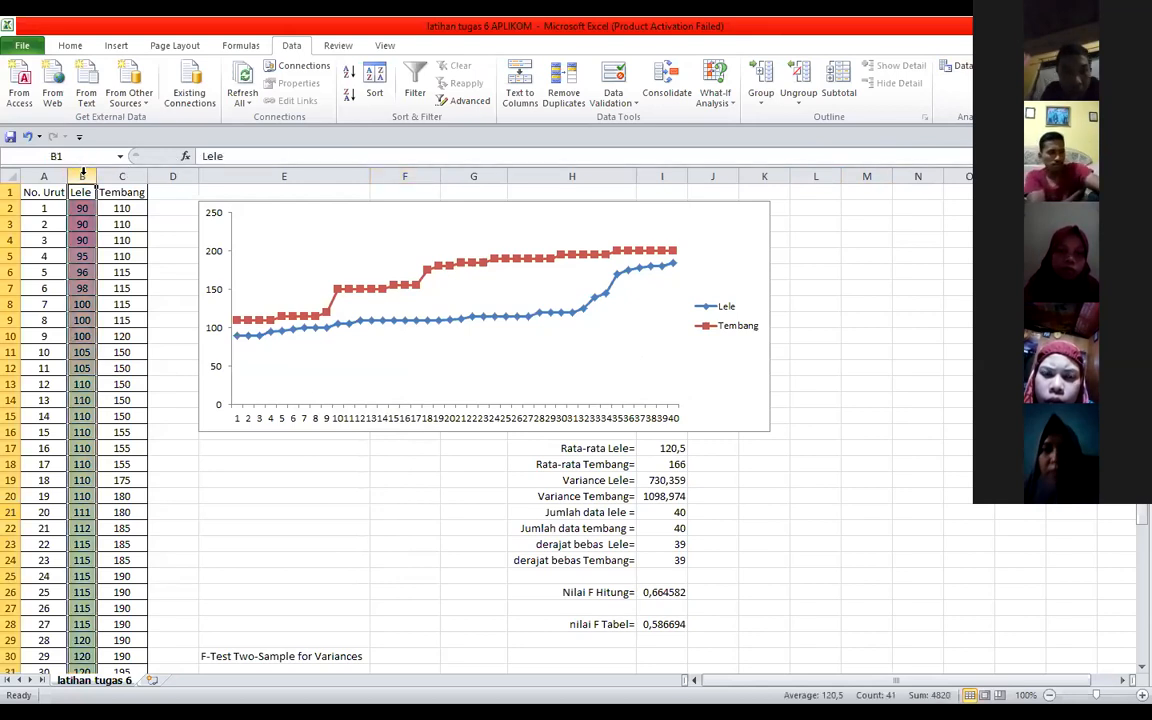
left_click(350, 76)
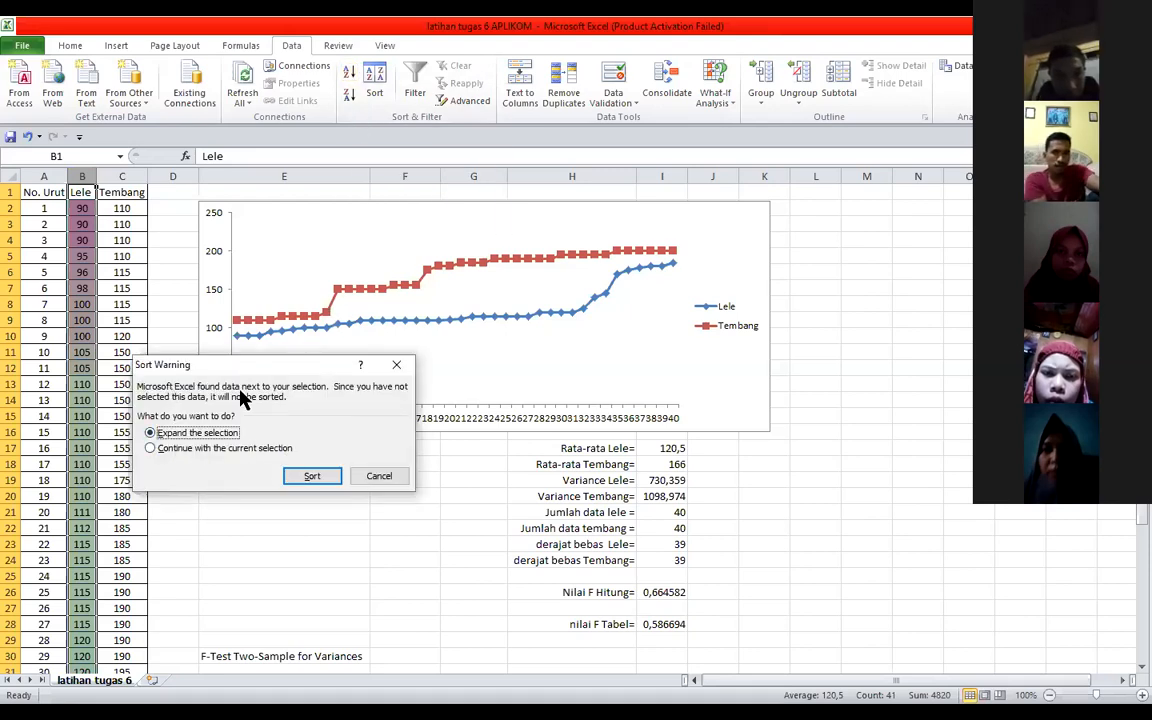
left_click(151, 449)
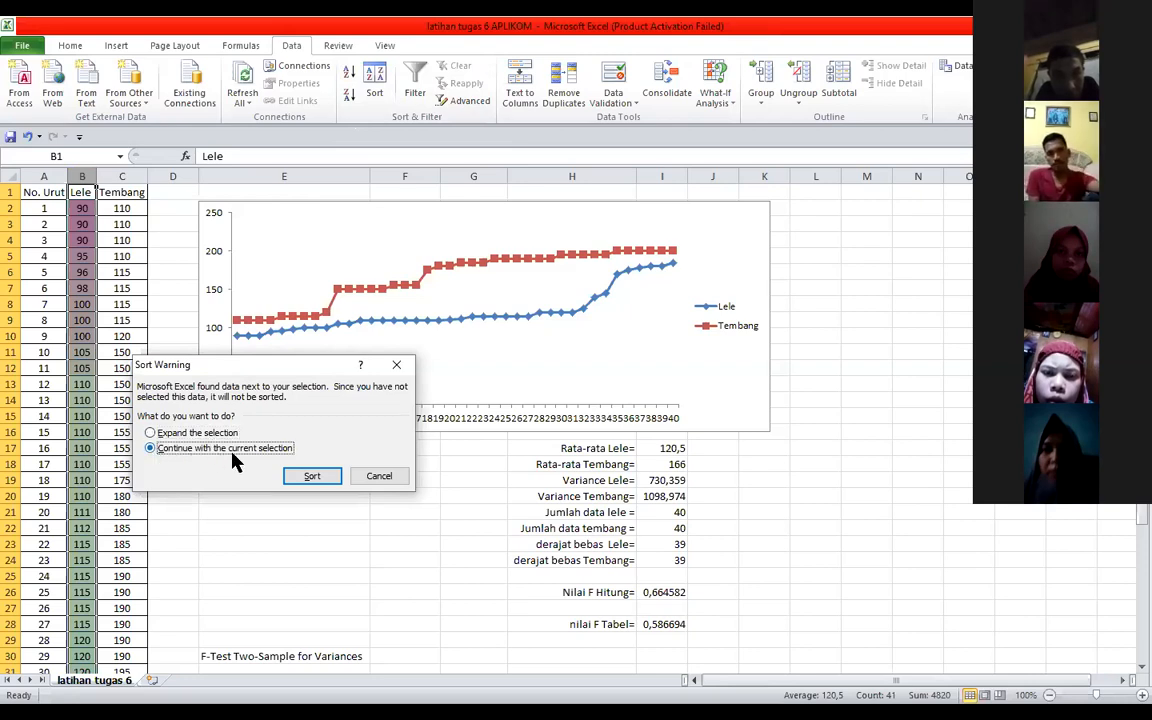
left_click(313, 477)
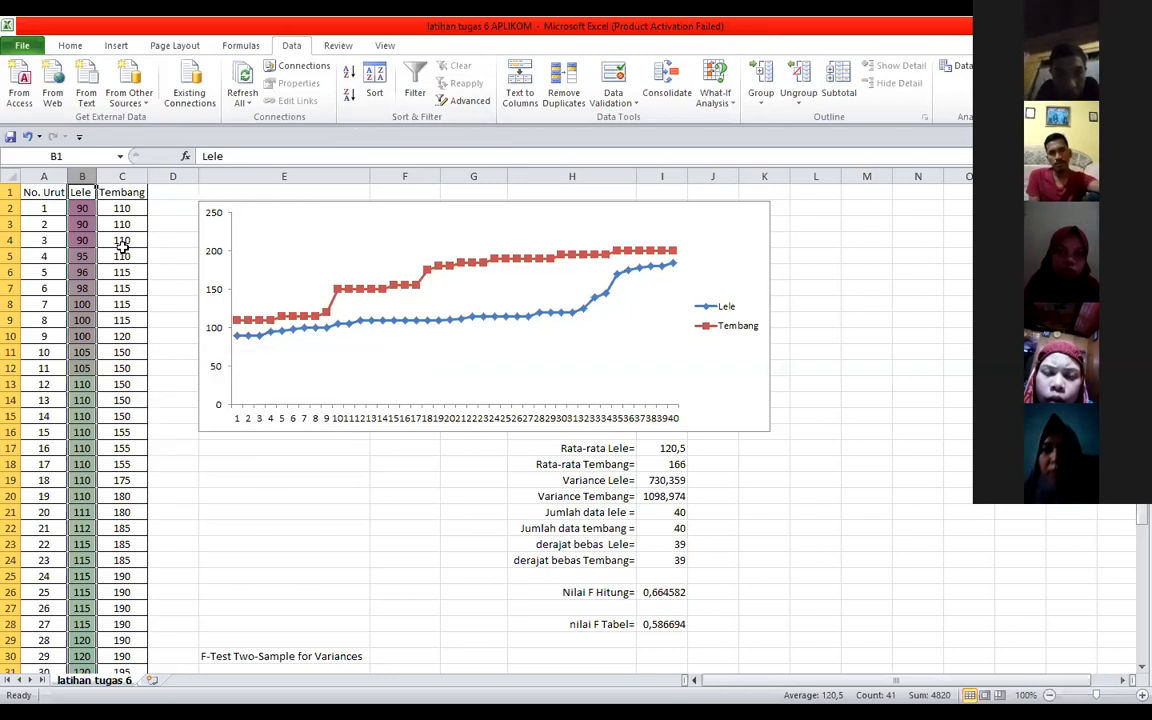
Sort the Tembang column in ascending order, continuing with the current selection only.
left_click(129, 174)
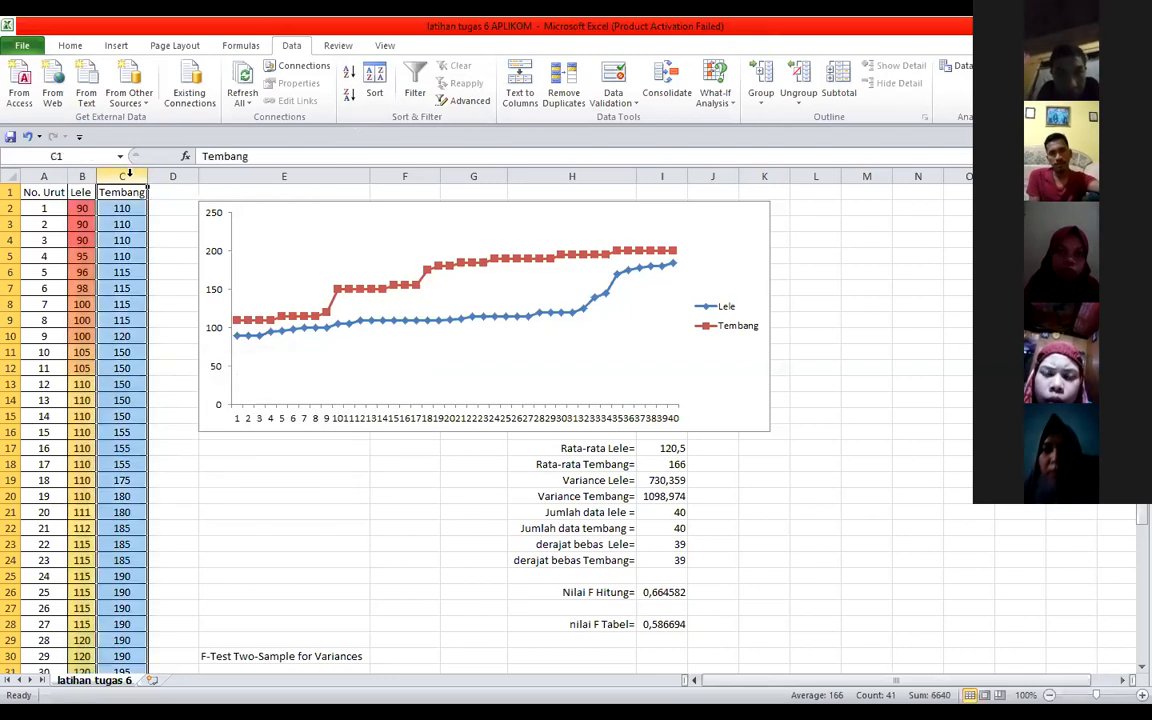
left_click(349, 78)
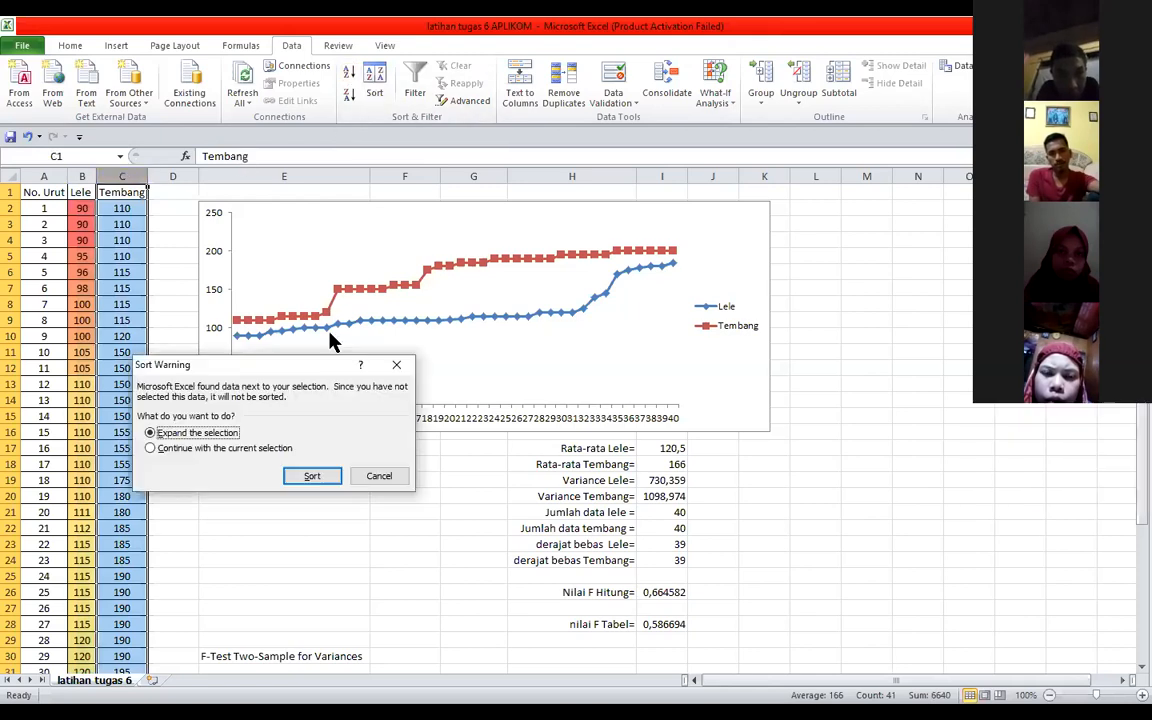
left_click(151, 448)
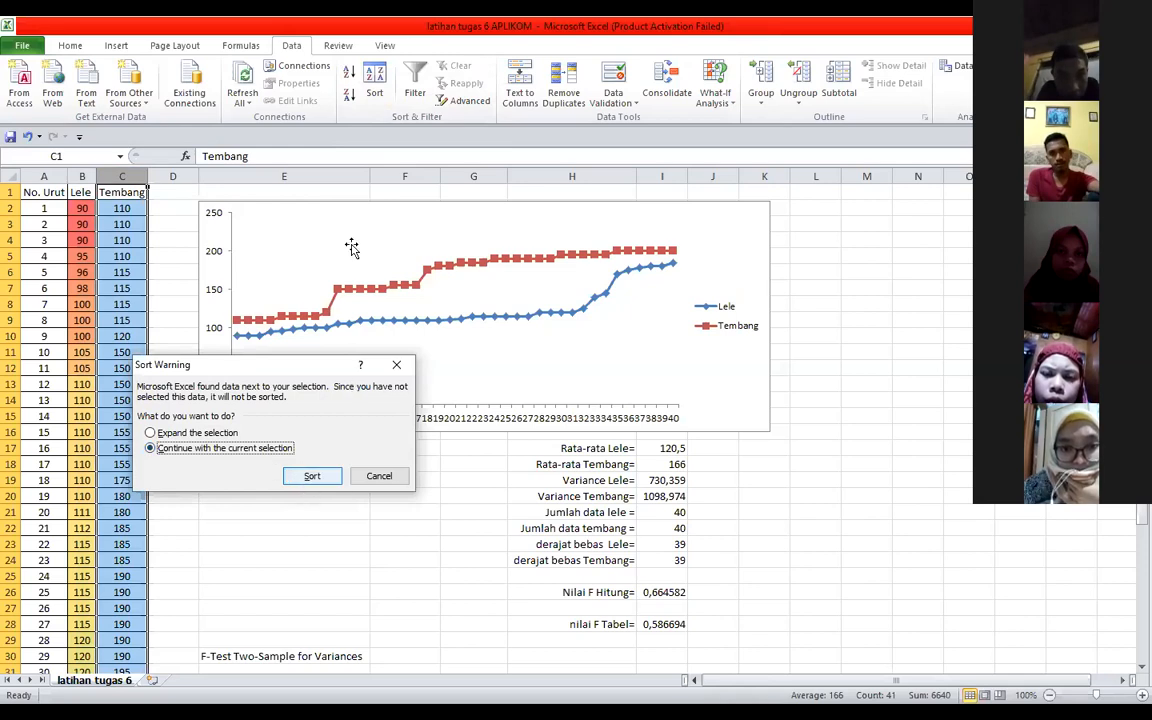
left_click(310, 477)
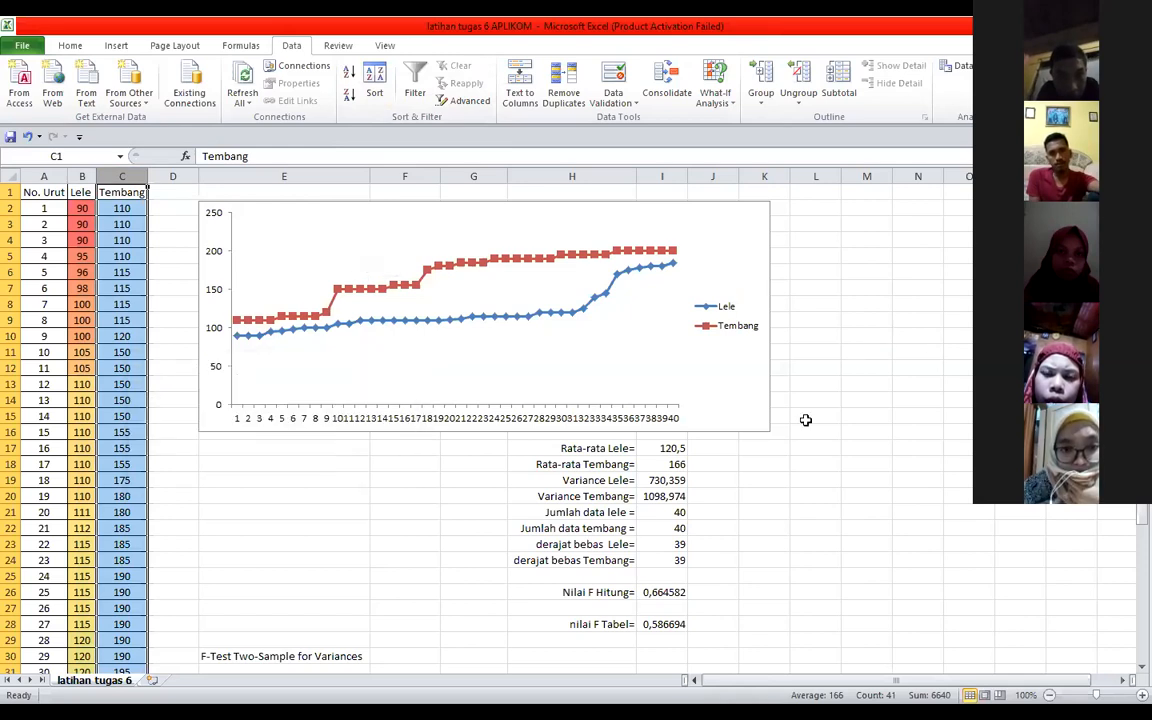
left_click(301, 490)
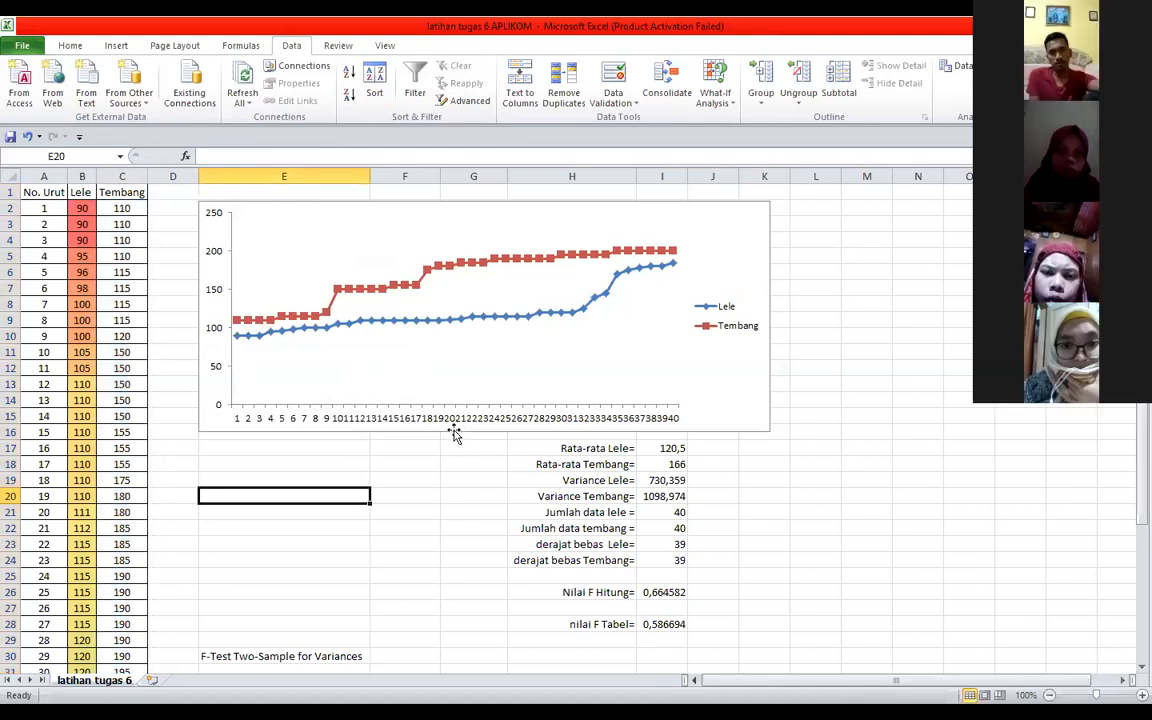
Delete the existing Lele and Tembang line chart from the worksheet.
left_click(453, 431)
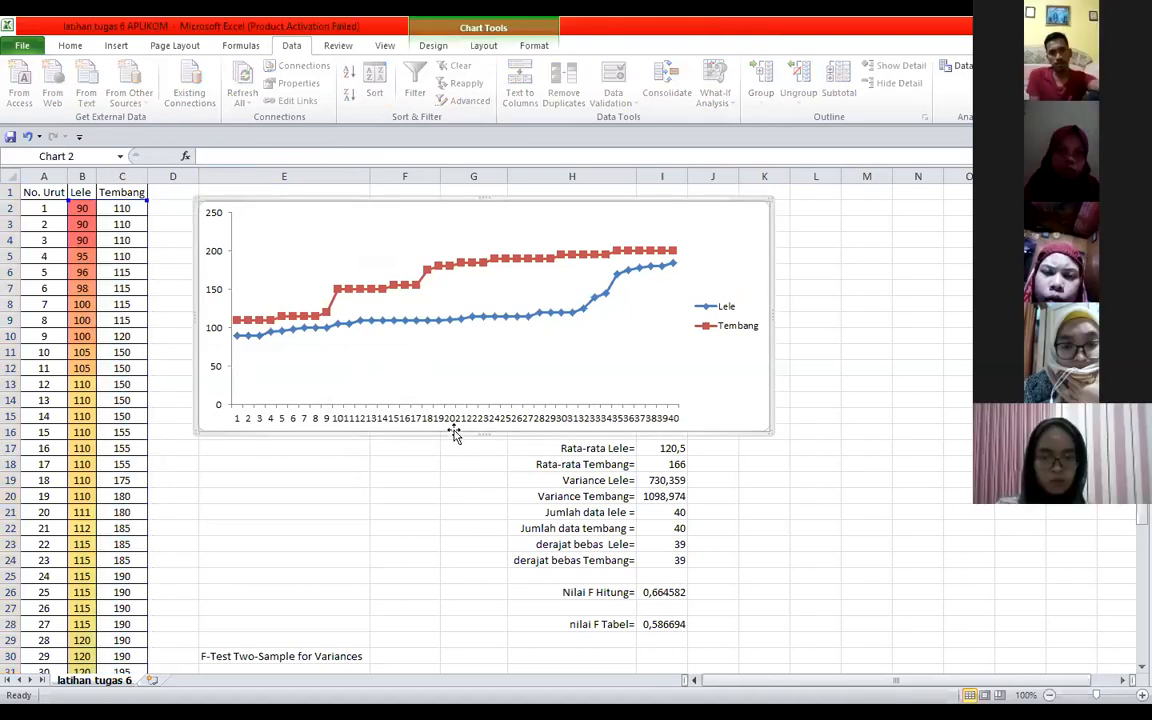
key("Delete")
left_click(308, 205)
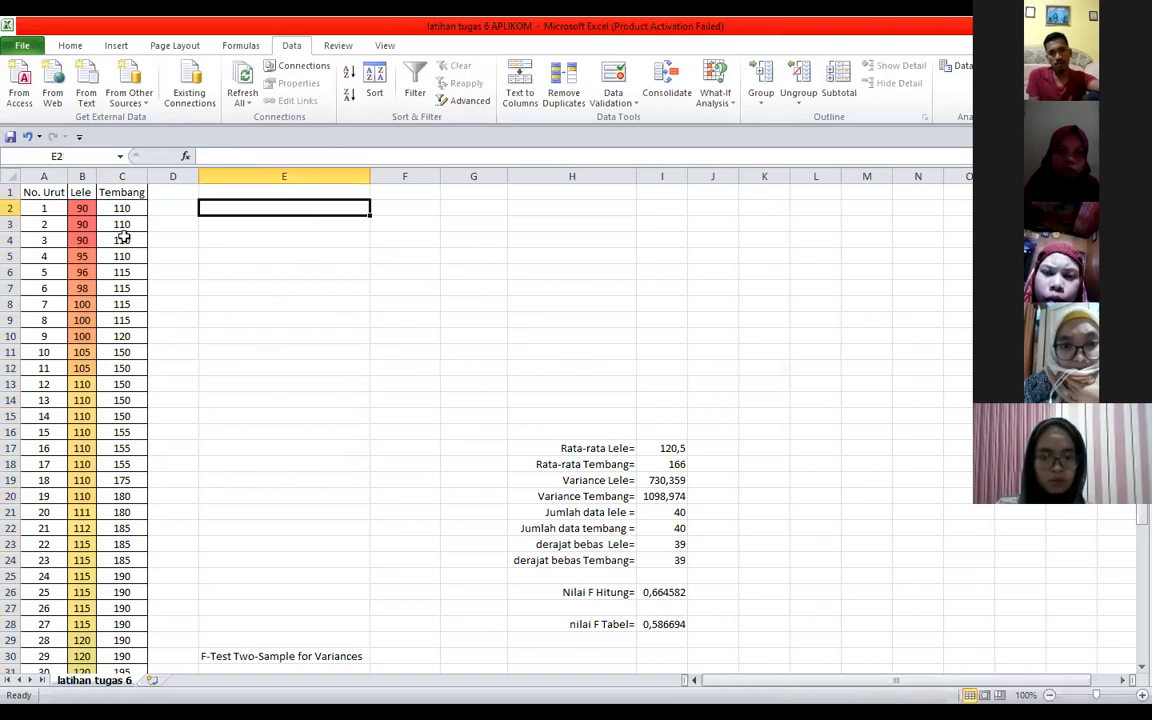
Insert a 2-D line chart with markers from the Lele and Tembang values in B2:C41.
left_click_drag(79, 206, 118, 630)
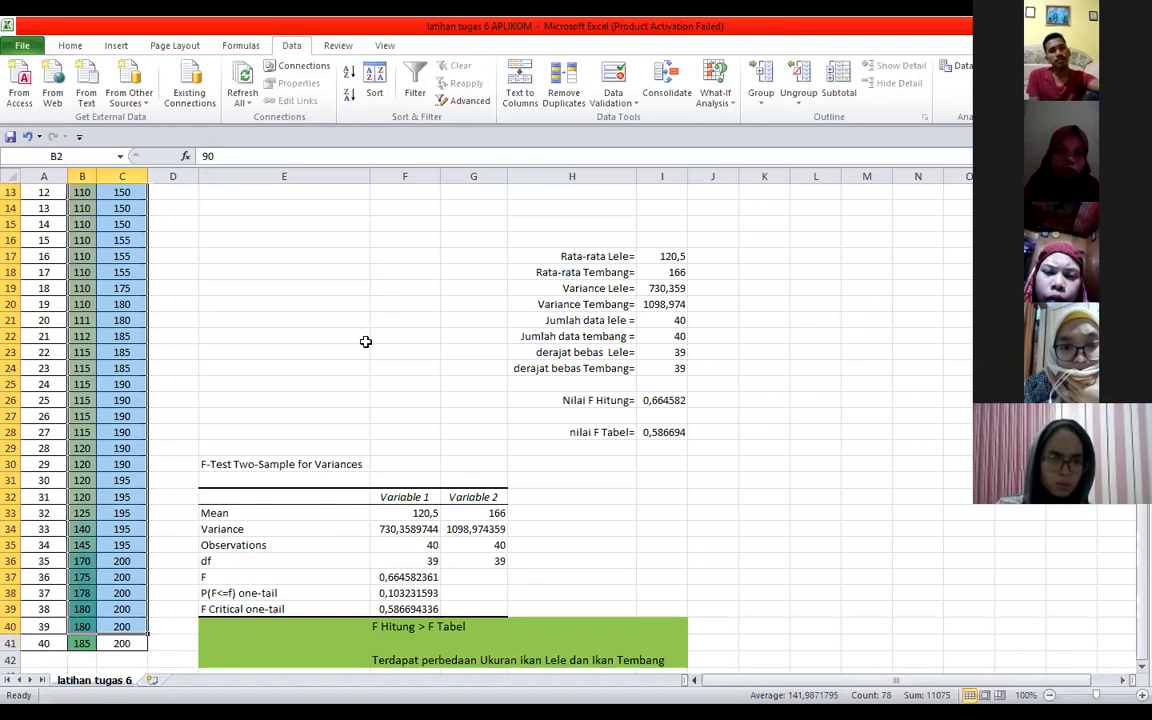
key("shift+Down")
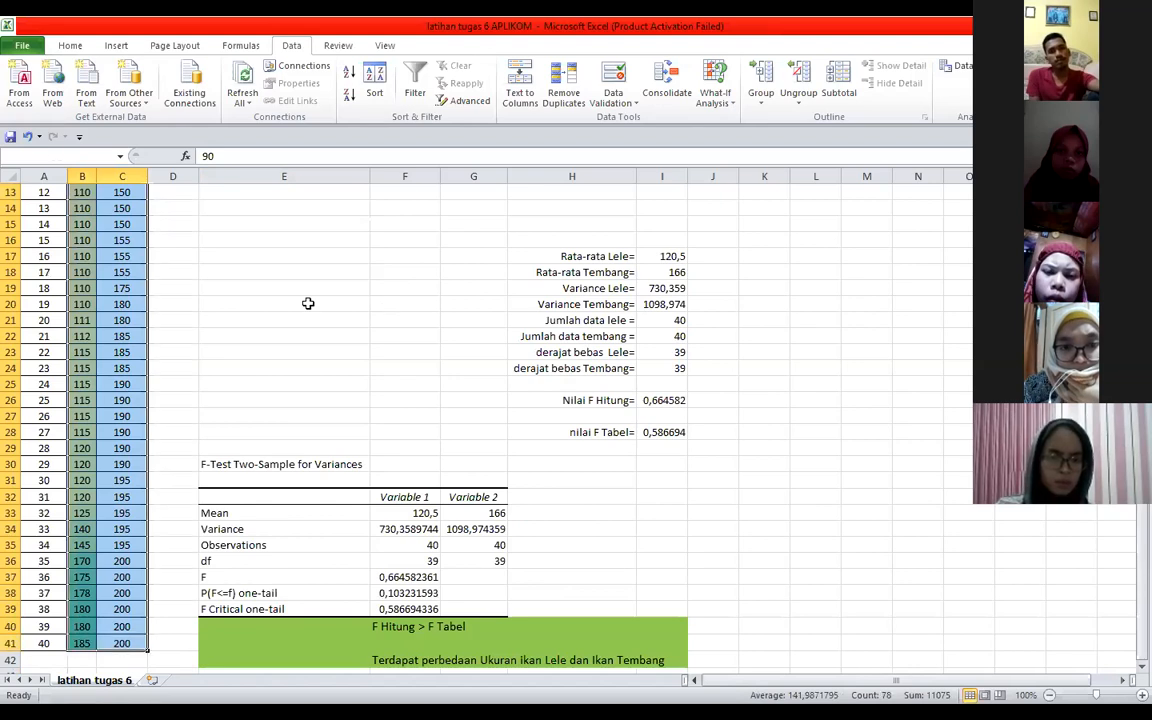
scroll(454, 315, "up", 3)
scroll(454, 315, "up", 1)
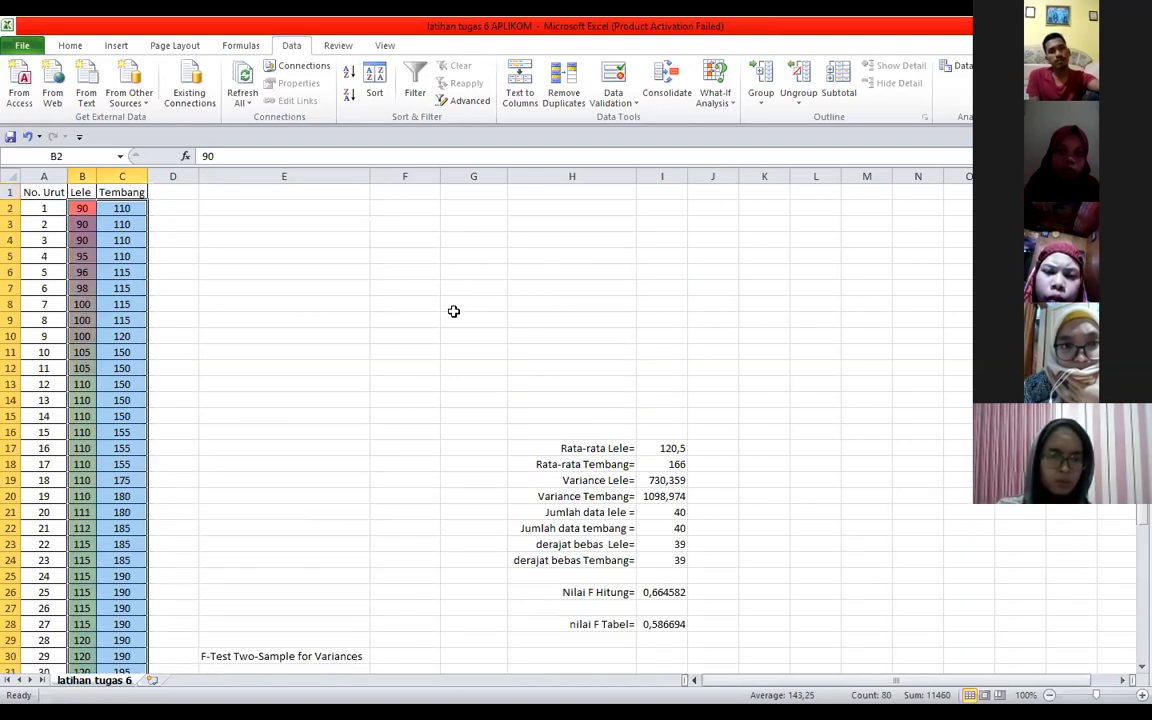
left_click(126, 48)
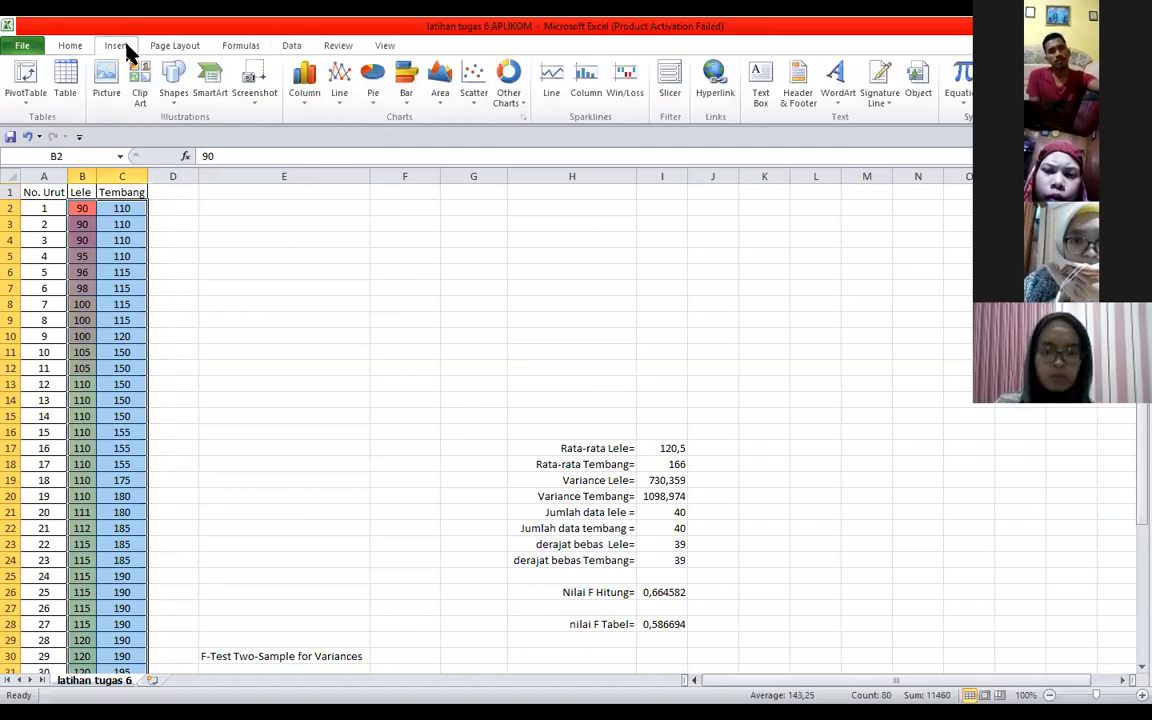
left_click(338, 106)
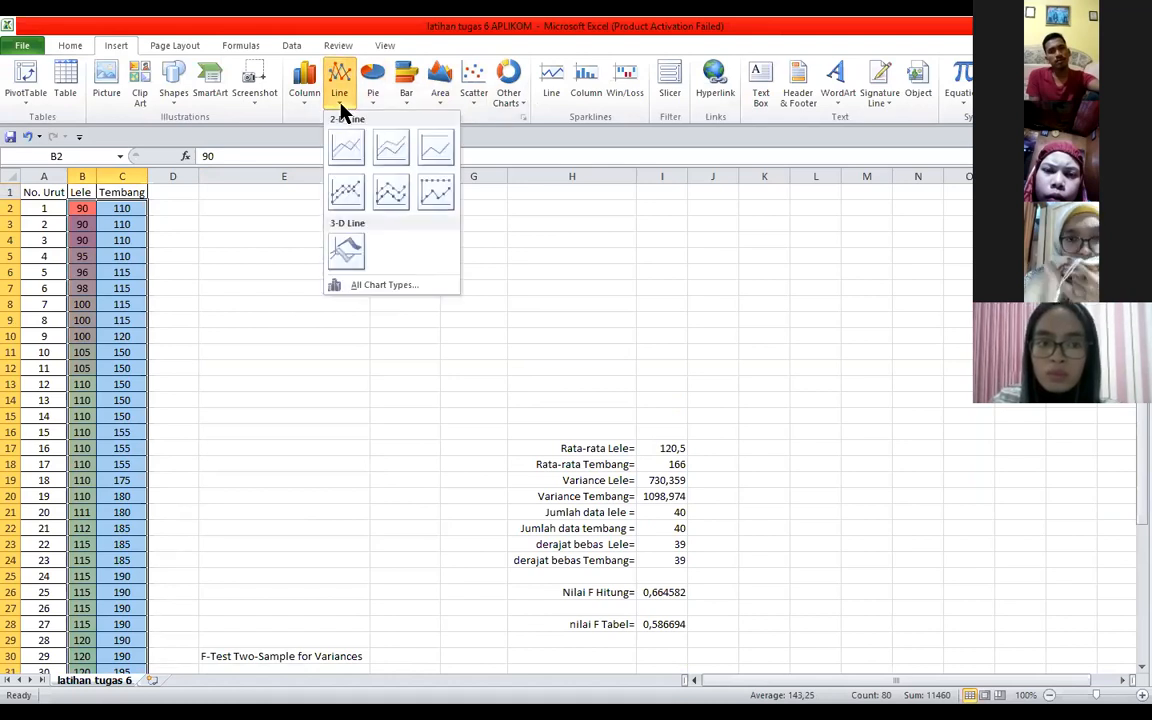
left_click(346, 193)
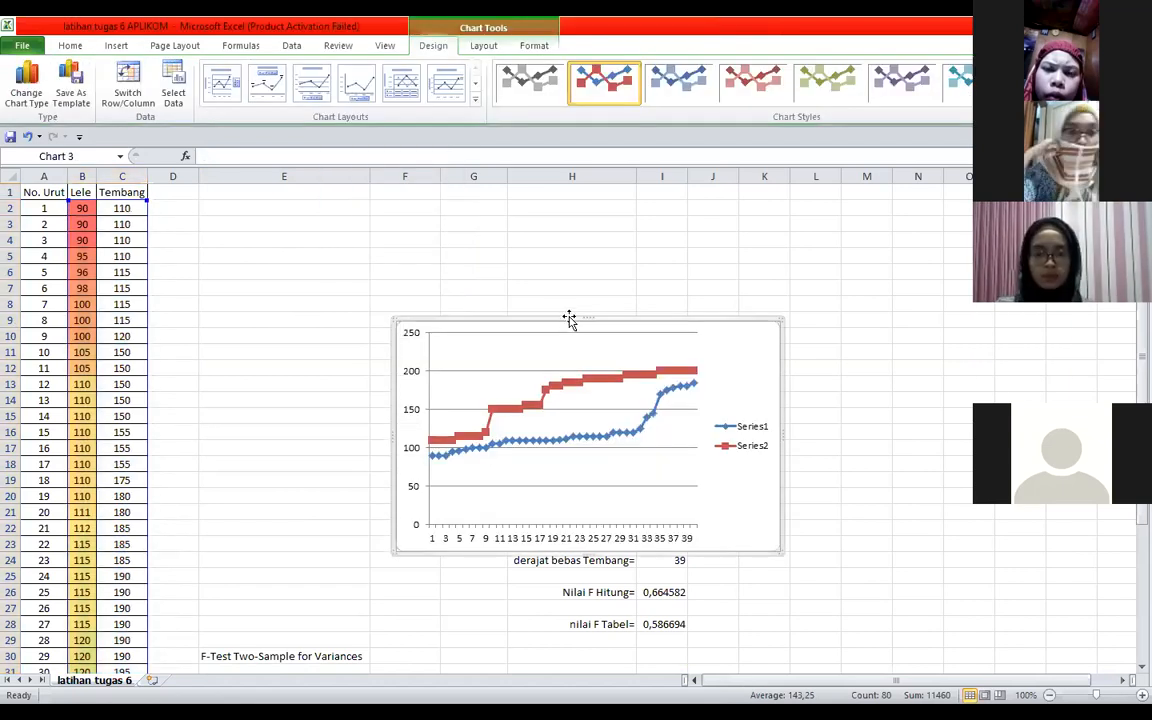
Move the new chart above the statistics block beside the data table and widen it to column K.
left_click_drag(568, 316, 422, 193)
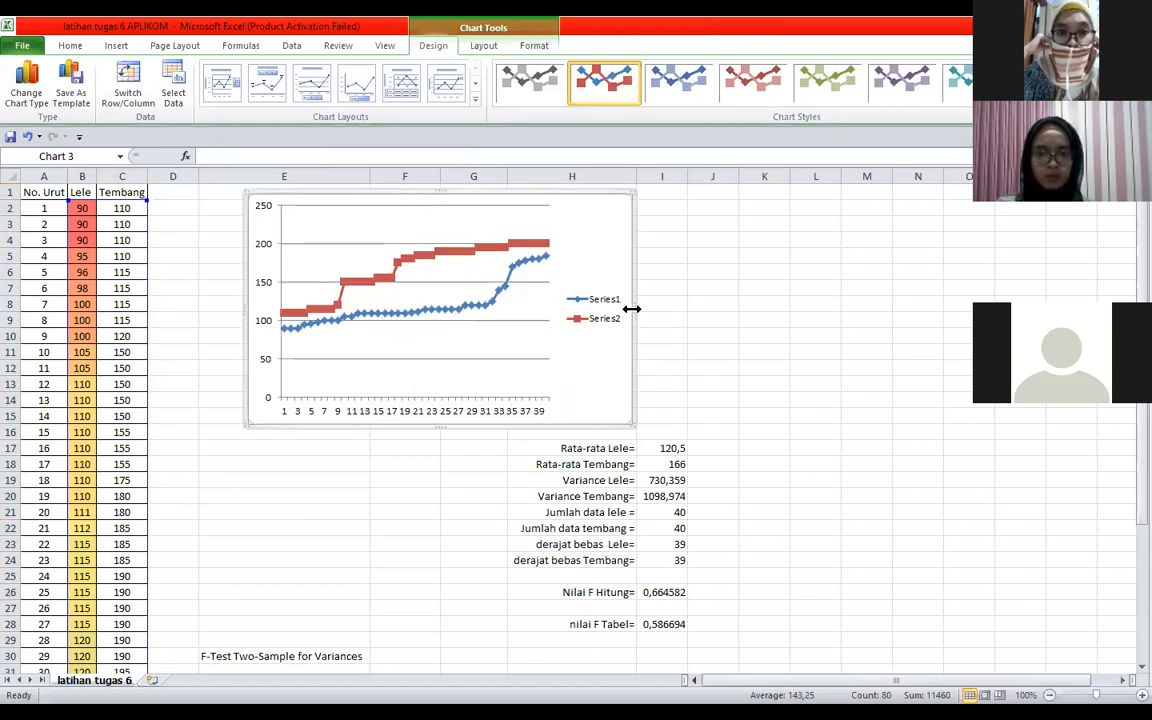
left_click_drag(631, 308, 774, 314)
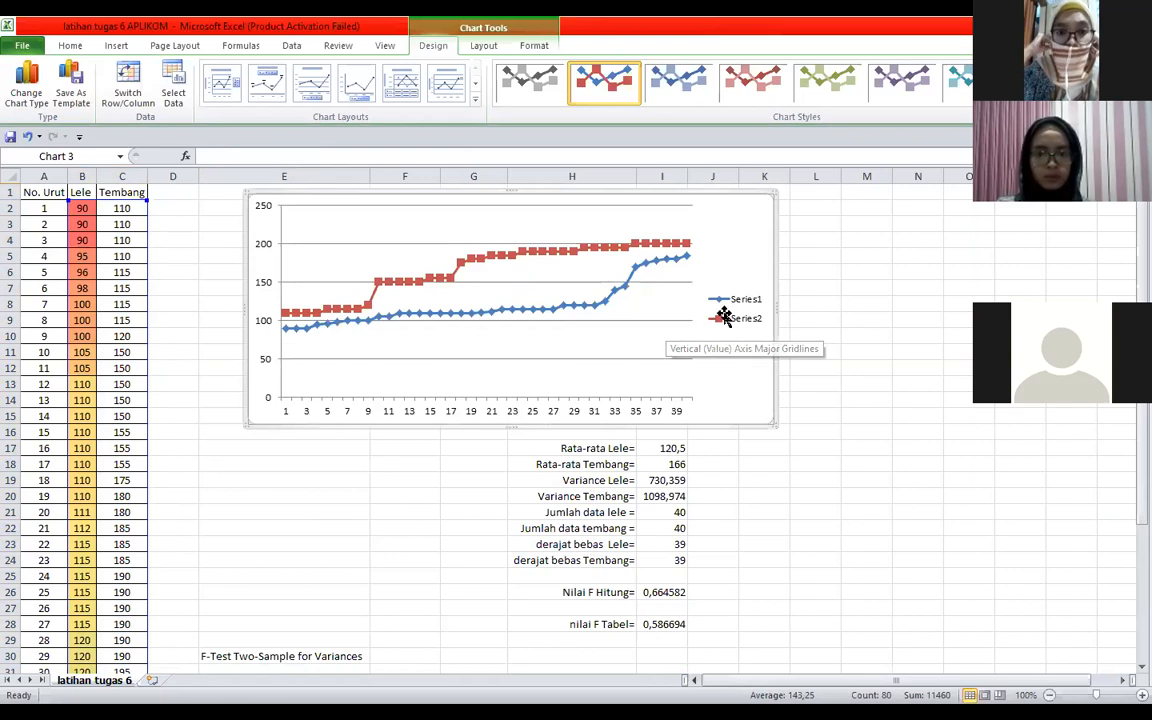
Rename the chart's first data series, Series1, as LELE in the chart's data source.
left_click(655, 305)
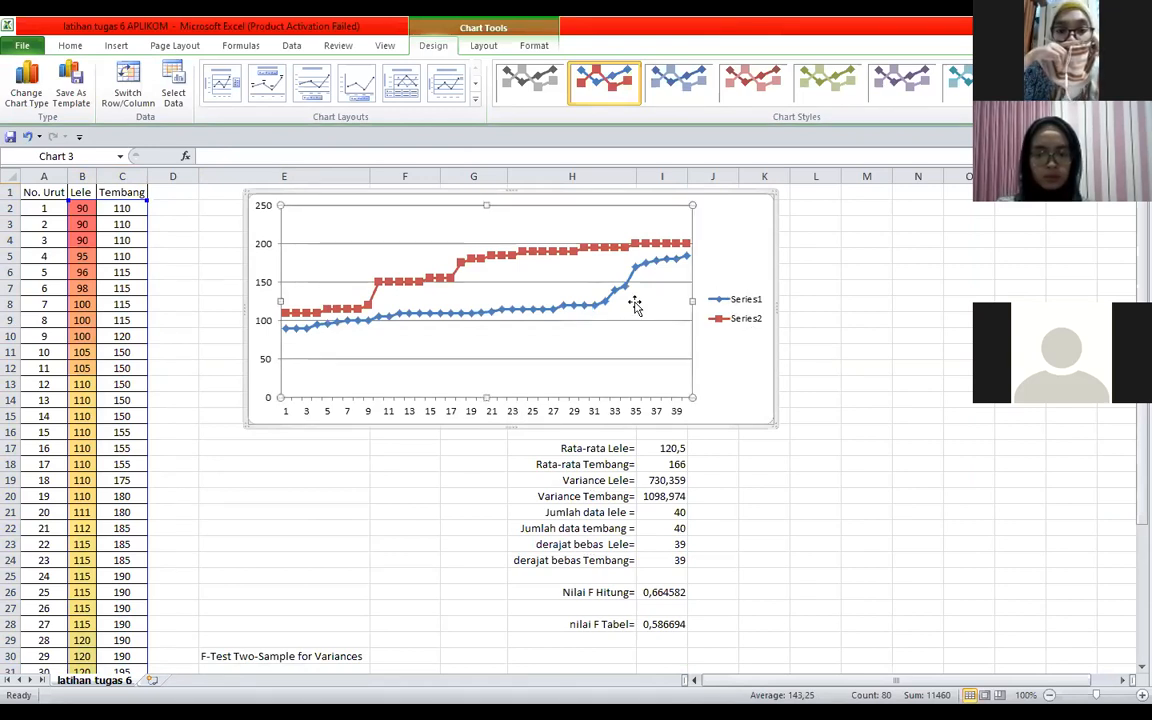
right_click(637, 306)
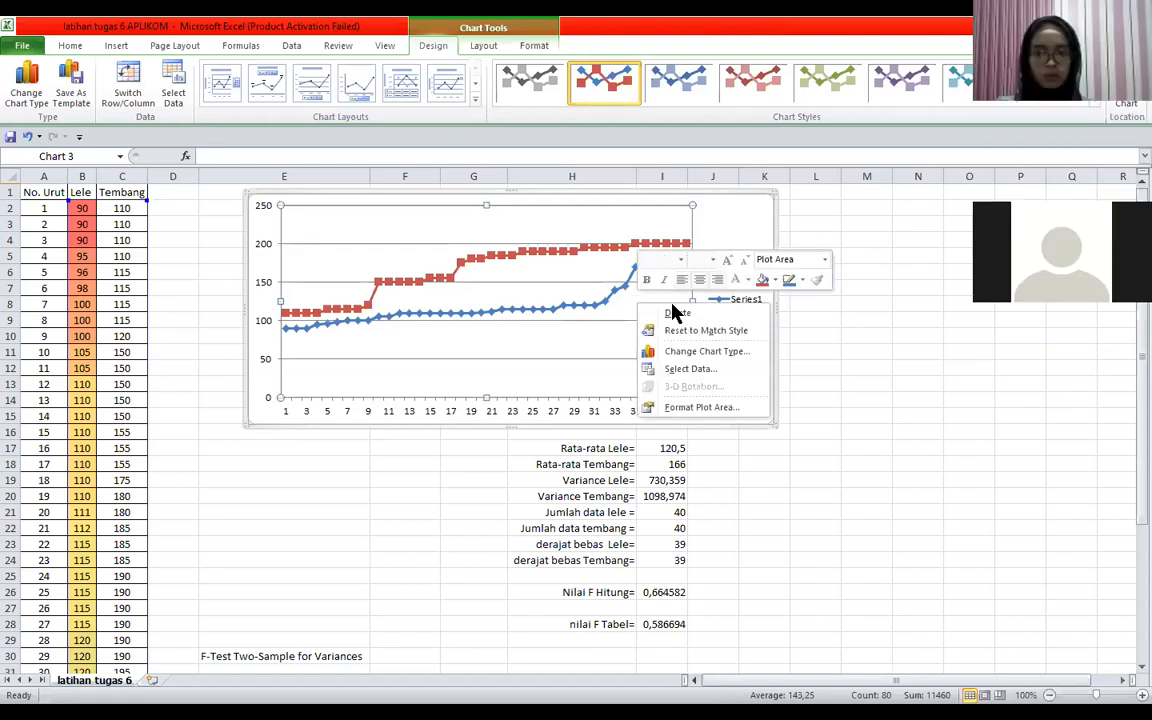
right_click(623, 306)
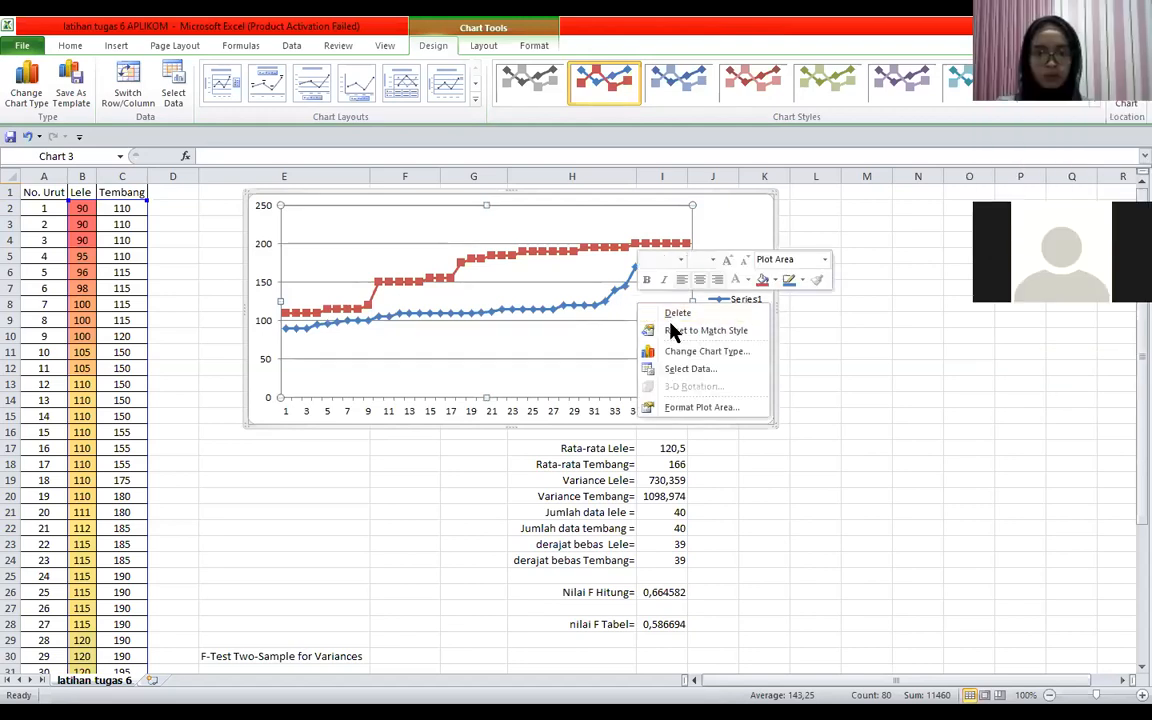
left_click(680, 373)
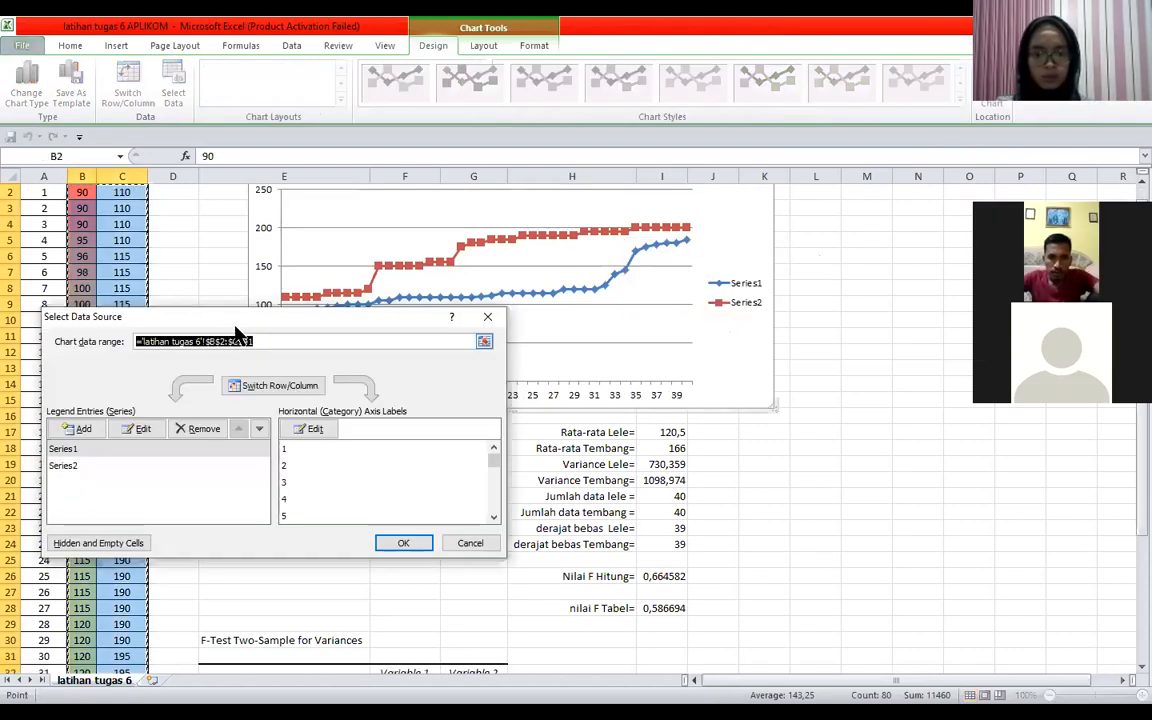
left_click(73, 450)
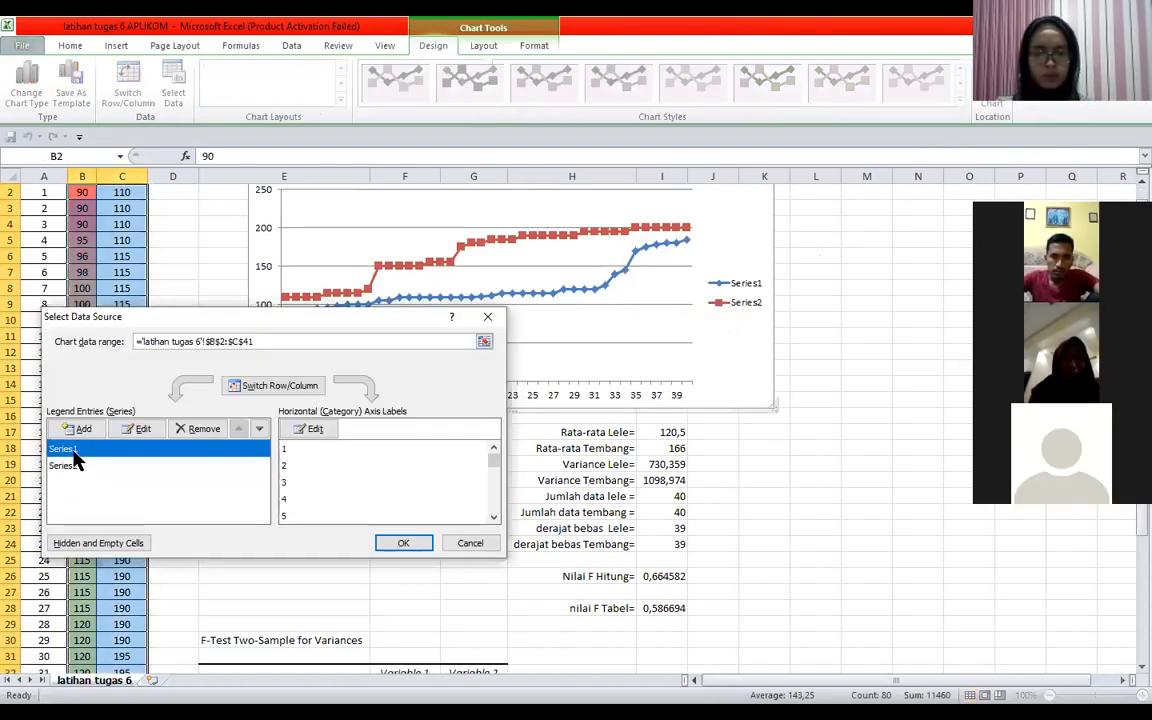
left_click(142, 430)
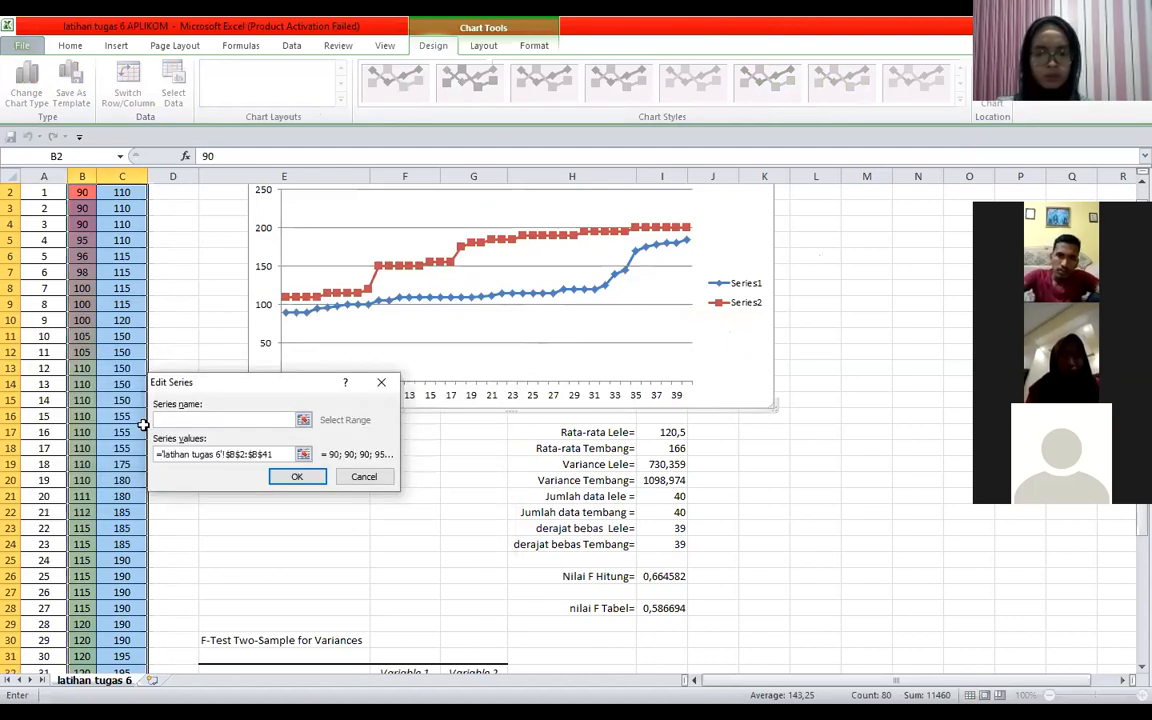
type("LELE")
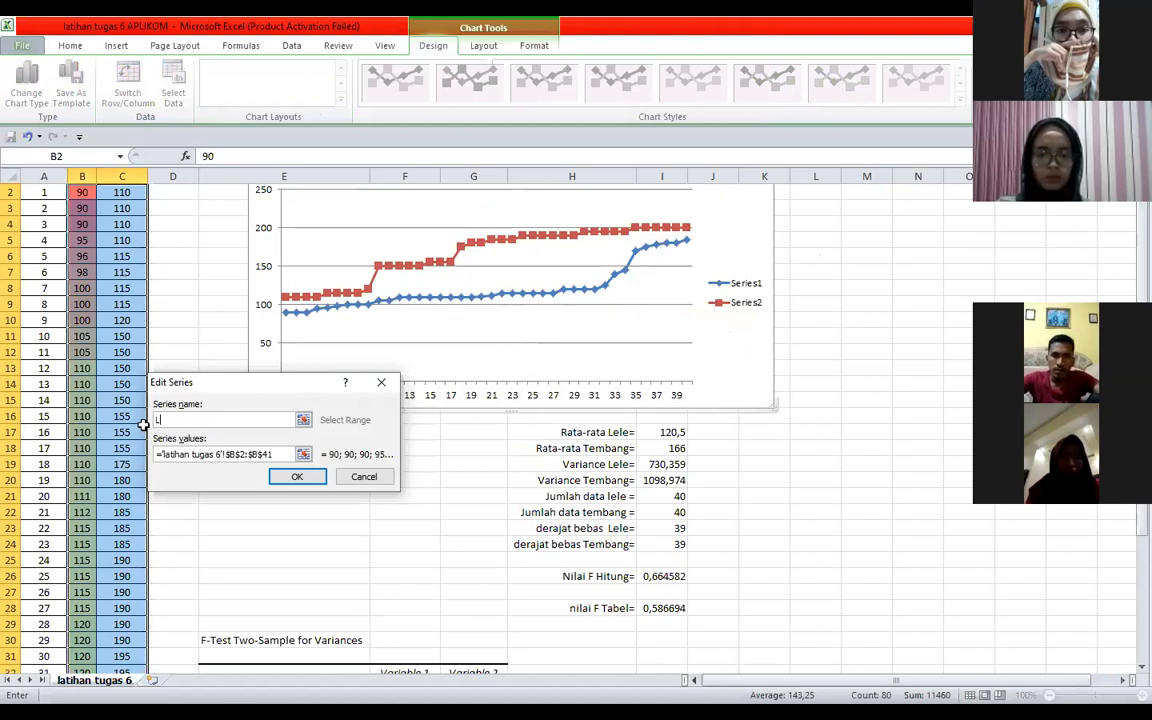
left_click(309, 479)
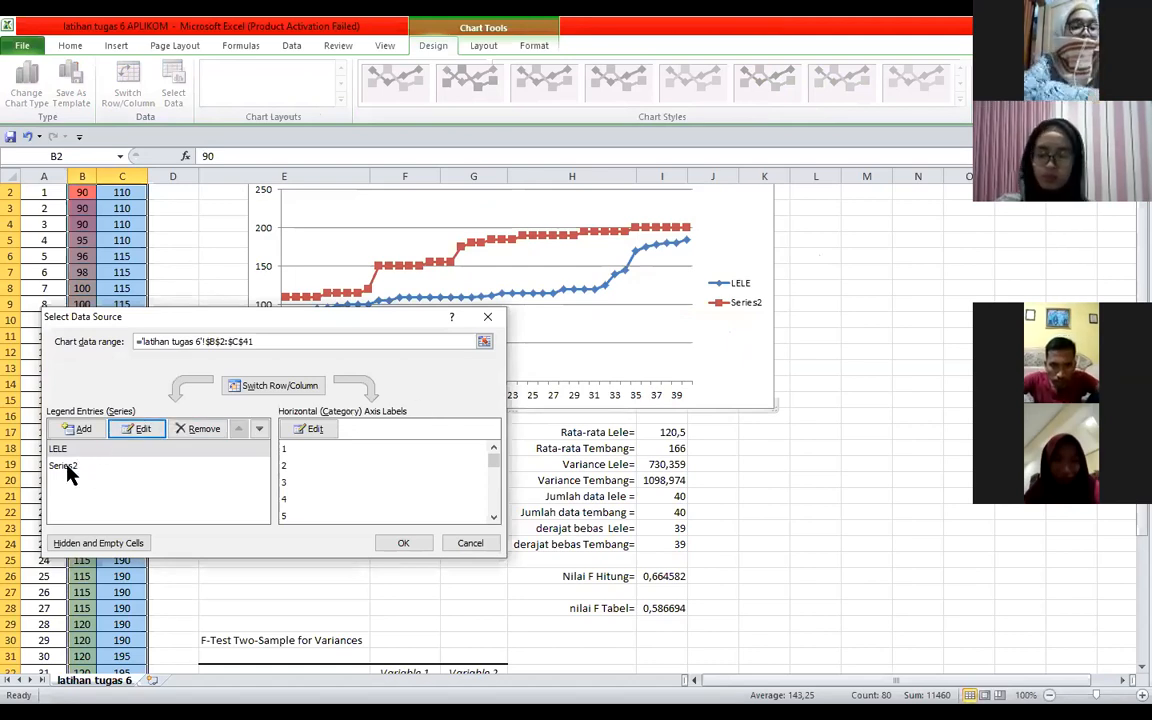
Rename the chart's second data series, Series2, as tembang and apply the data source changes.
left_click(67, 468)
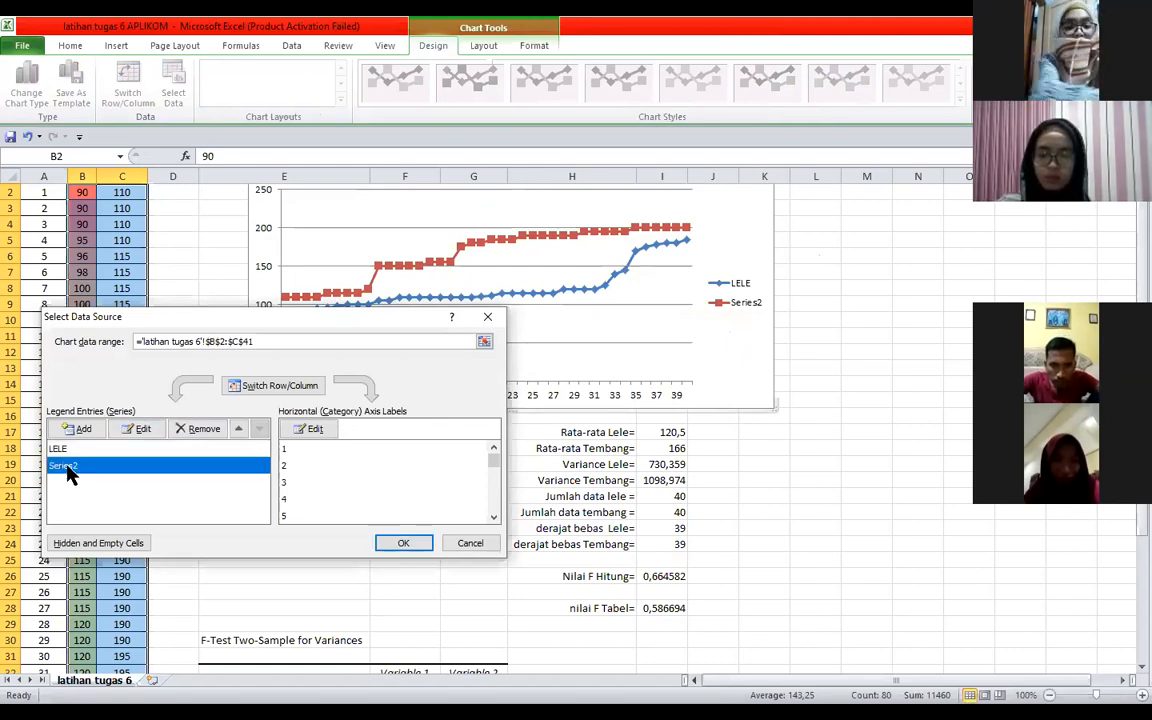
left_click(143, 430)
type("teM")
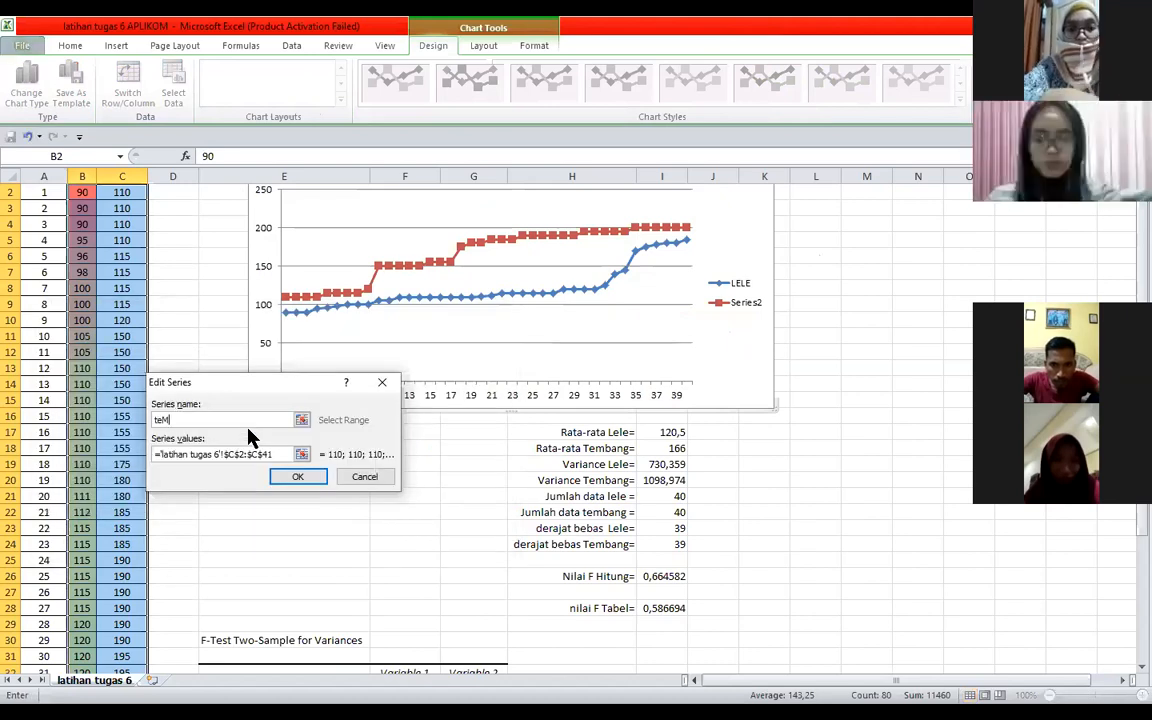
key("BackSpace")
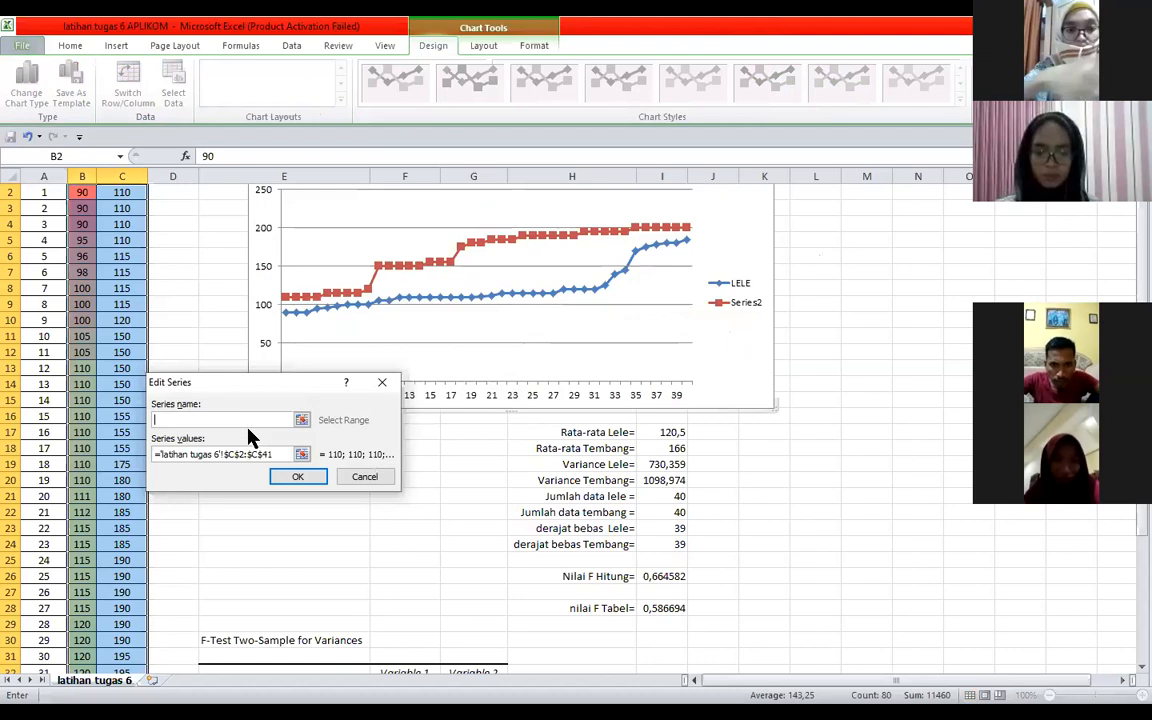
type("mbang")
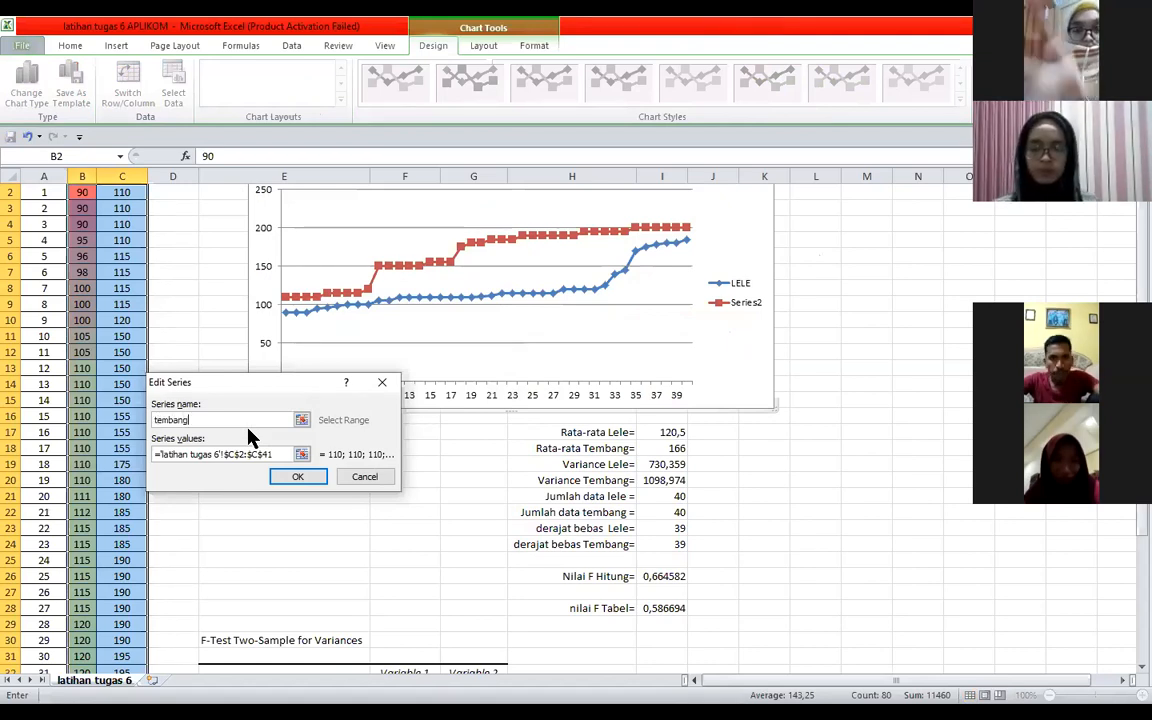
left_click(291, 479)
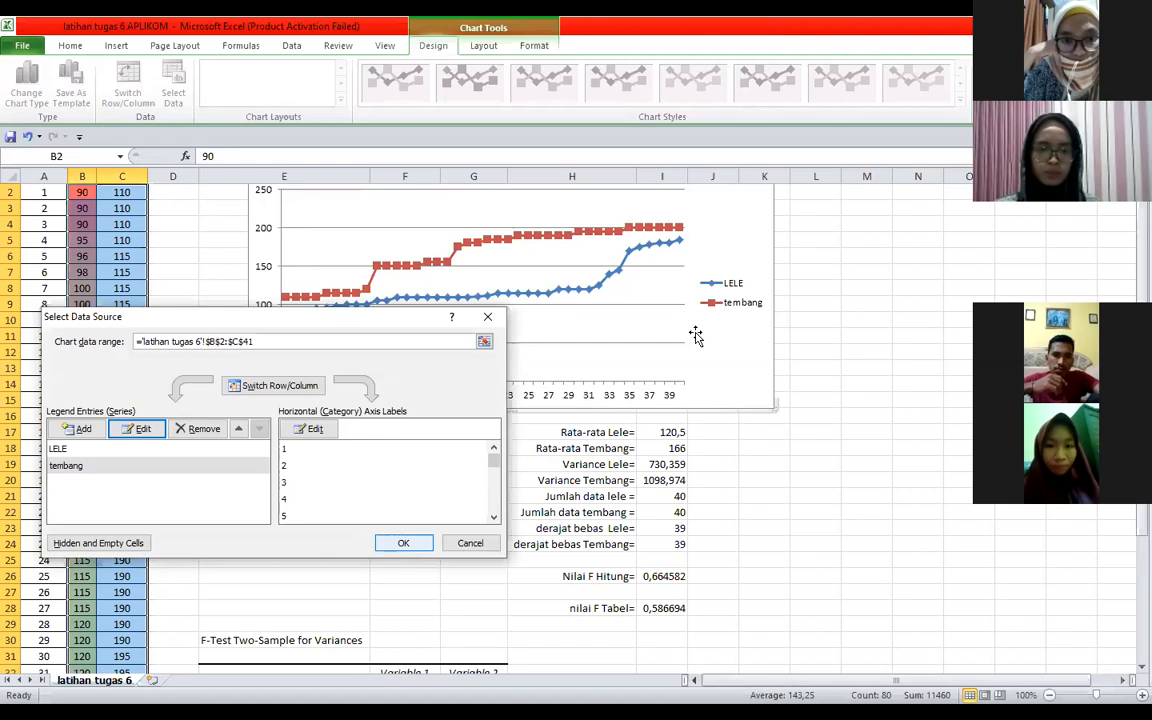
key("Return")
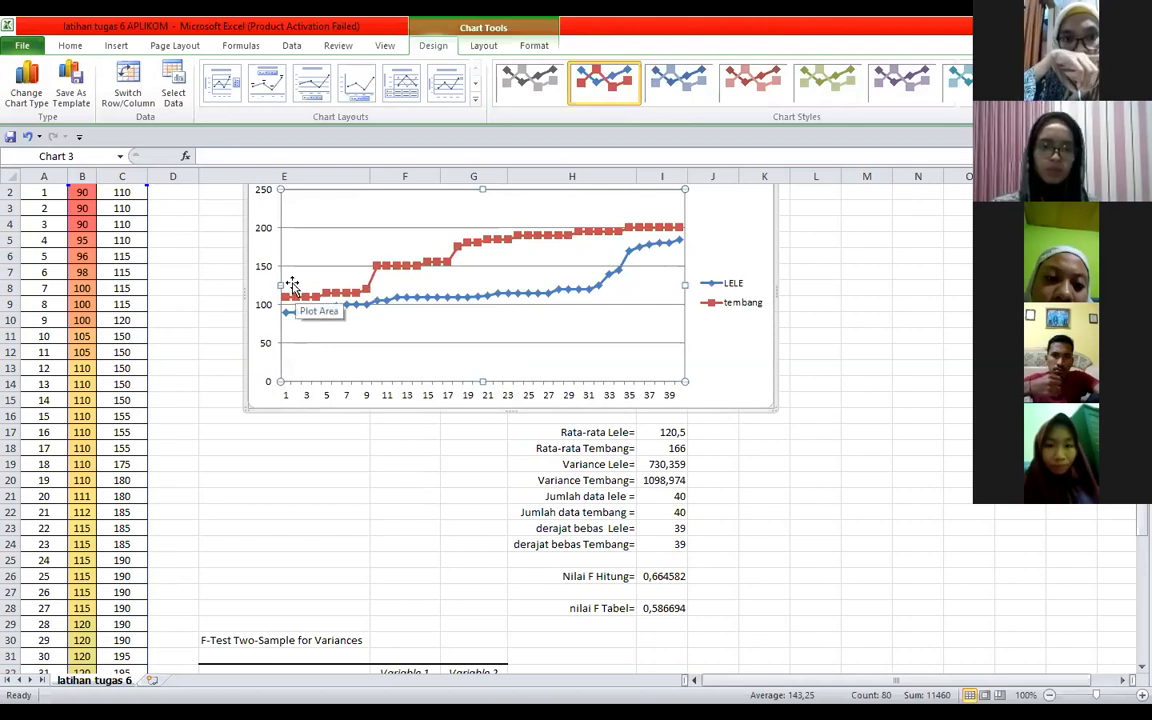
left_click(822, 330)
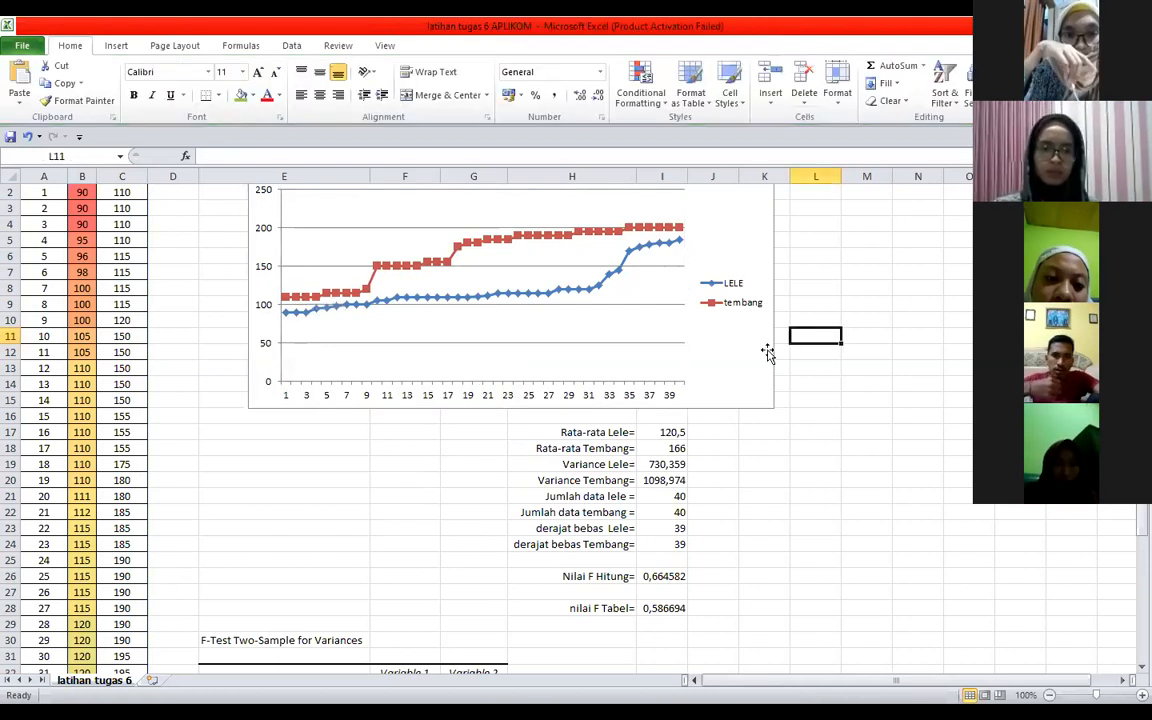
left_click(776, 345)
left_click(776, 330)
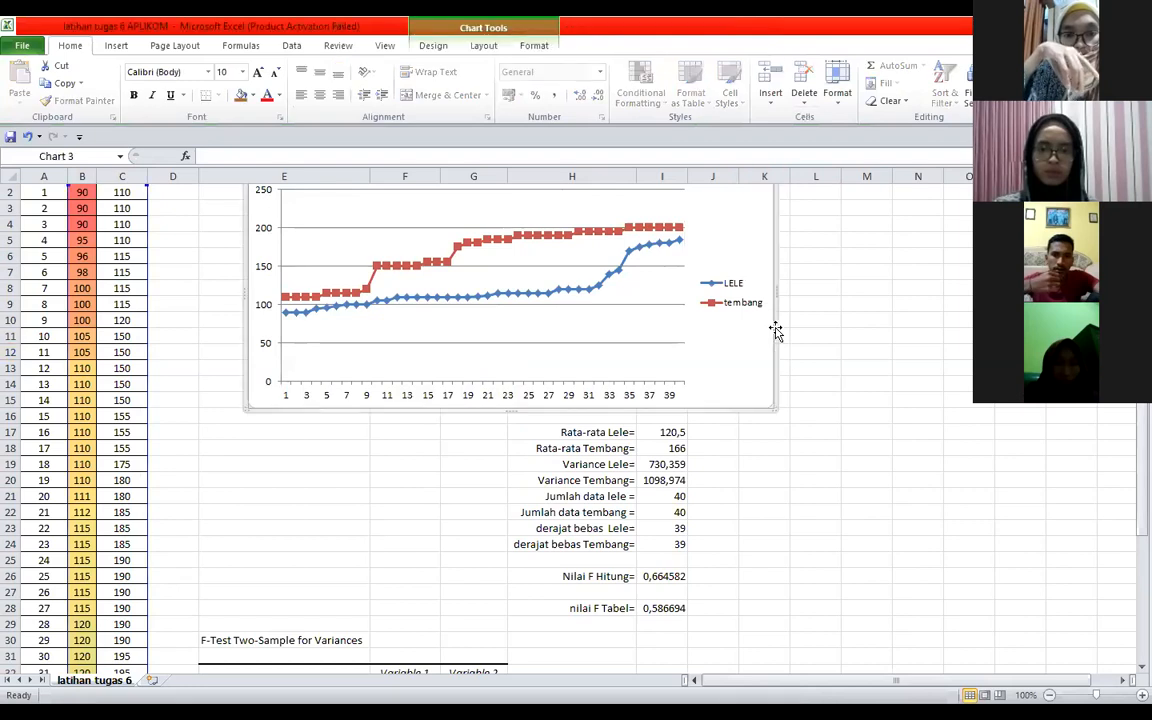
left_click(773, 460)
Examine the formulas behind the Lele and Tembang averages and variances in I17:I20.
left_click(595, 432)
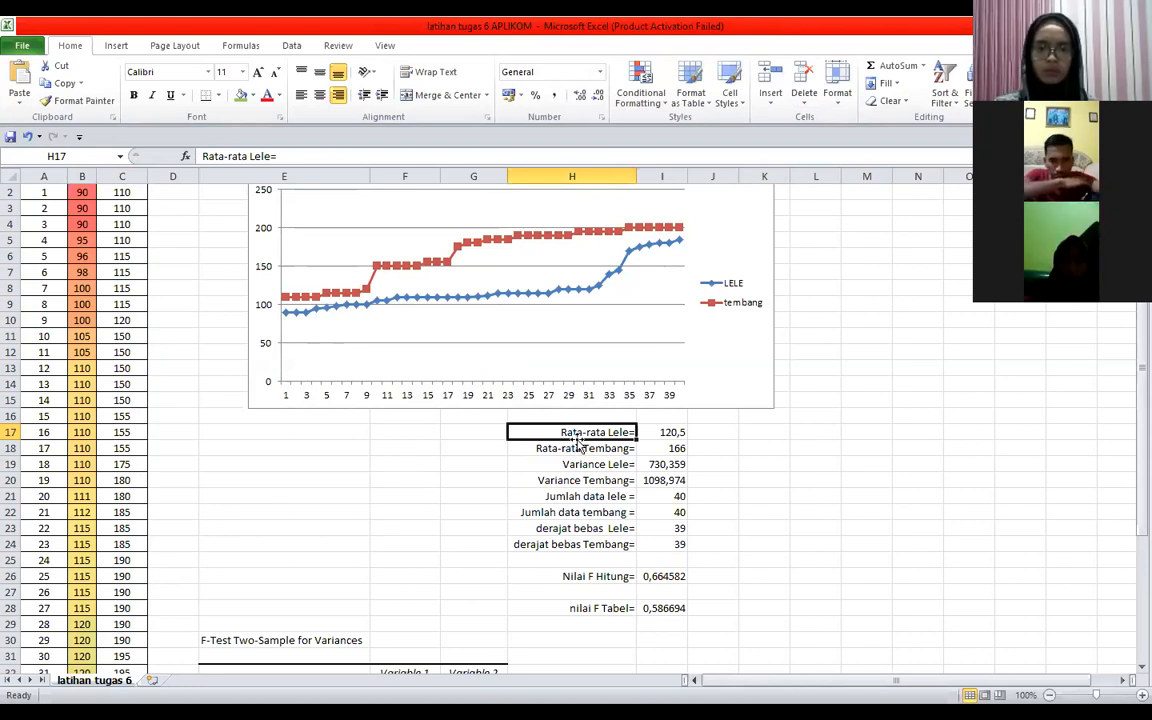
left_click(671, 432)
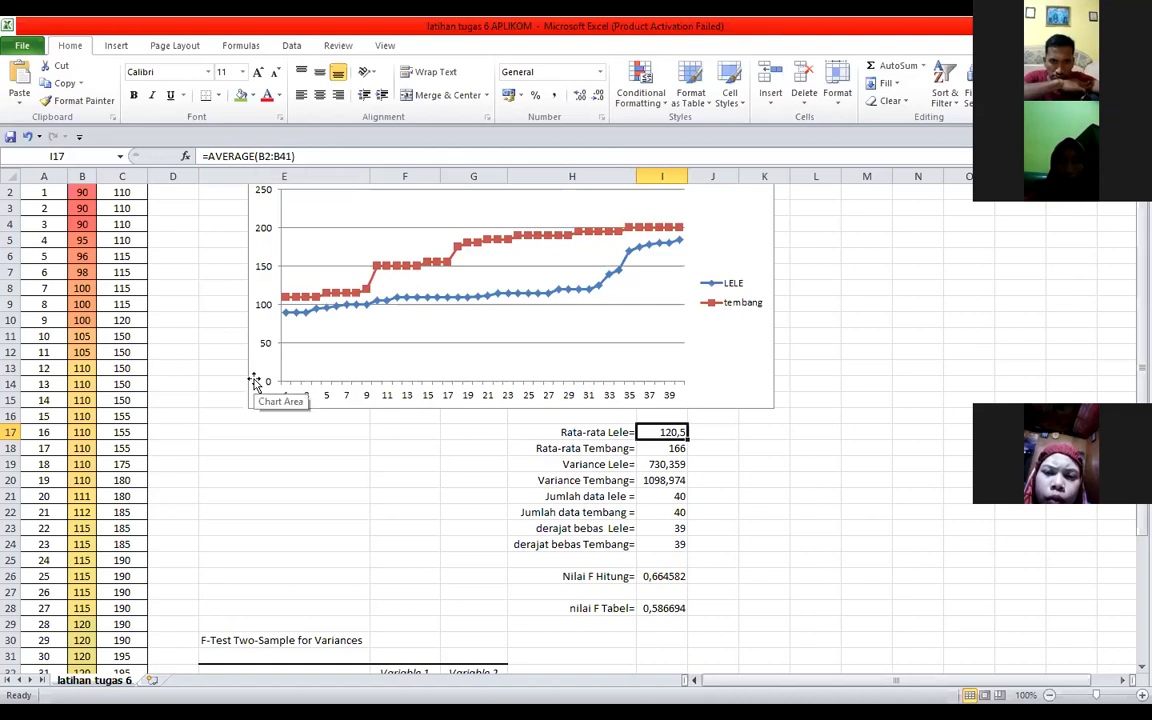
scroll(255, 381, "up", 1)
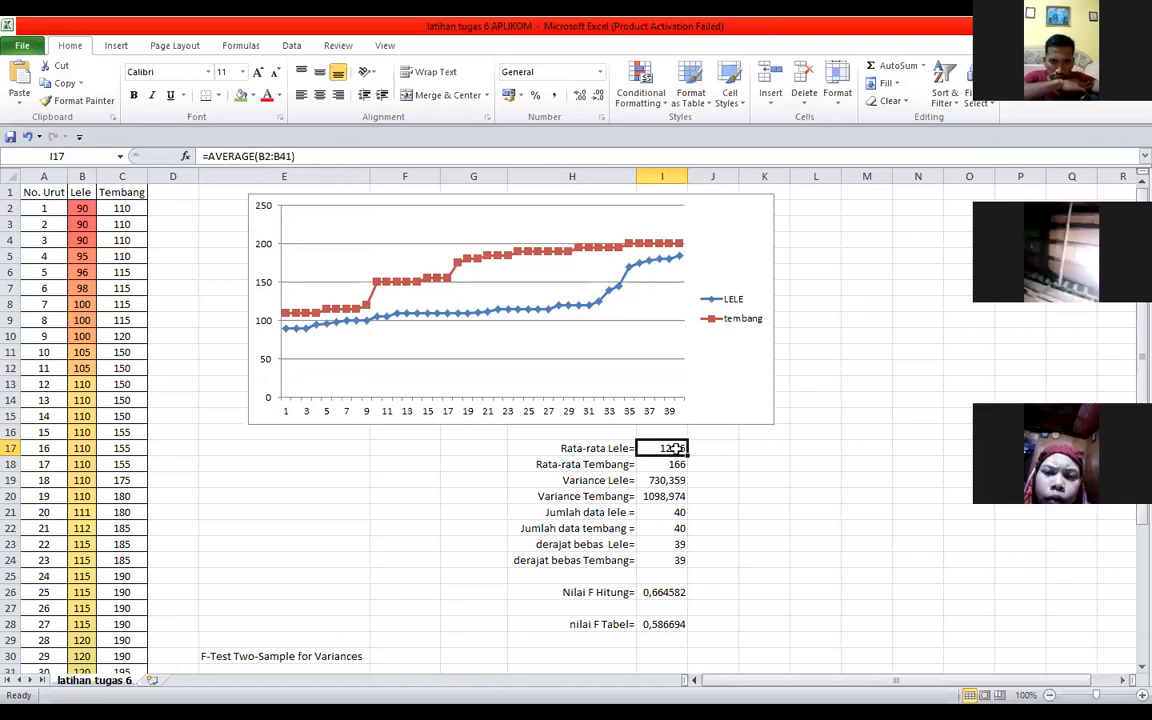
left_click(591, 465)
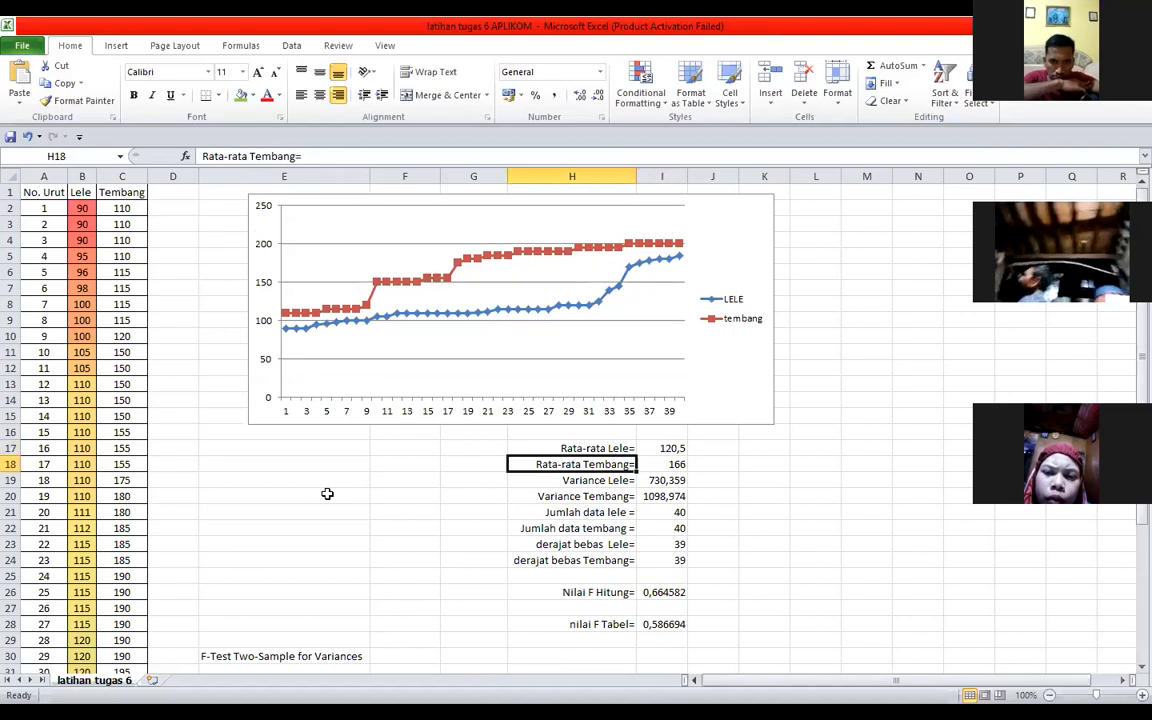
left_click(677, 465)
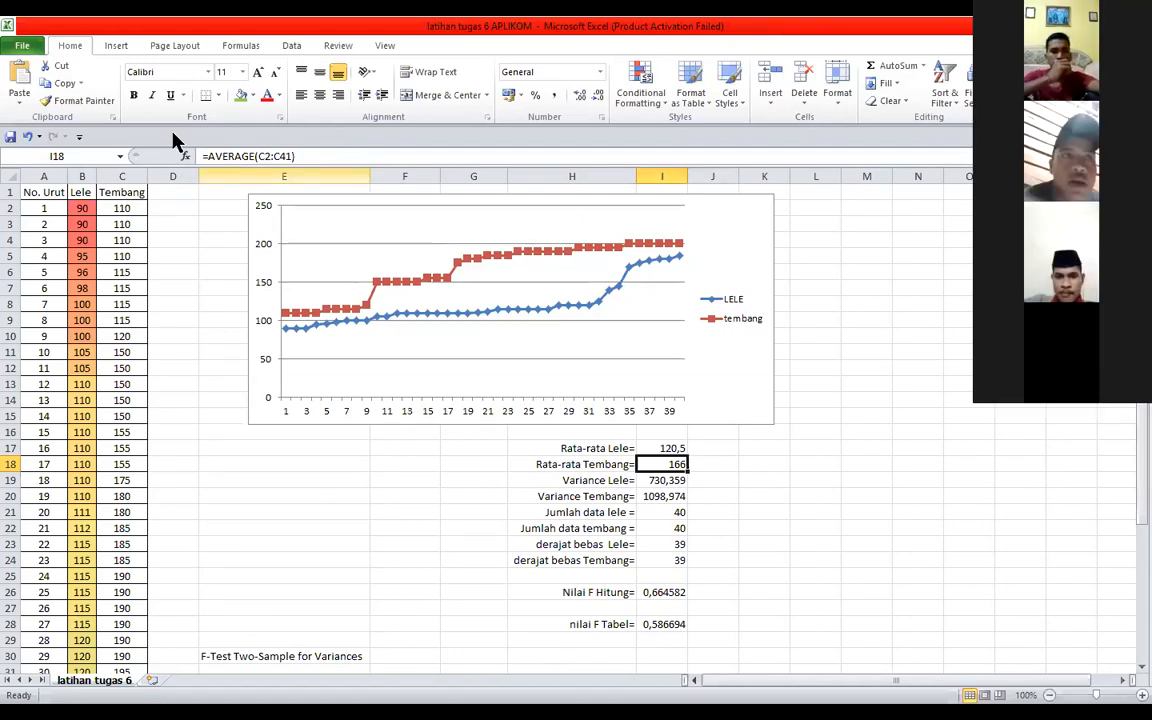
left_click(574, 481)
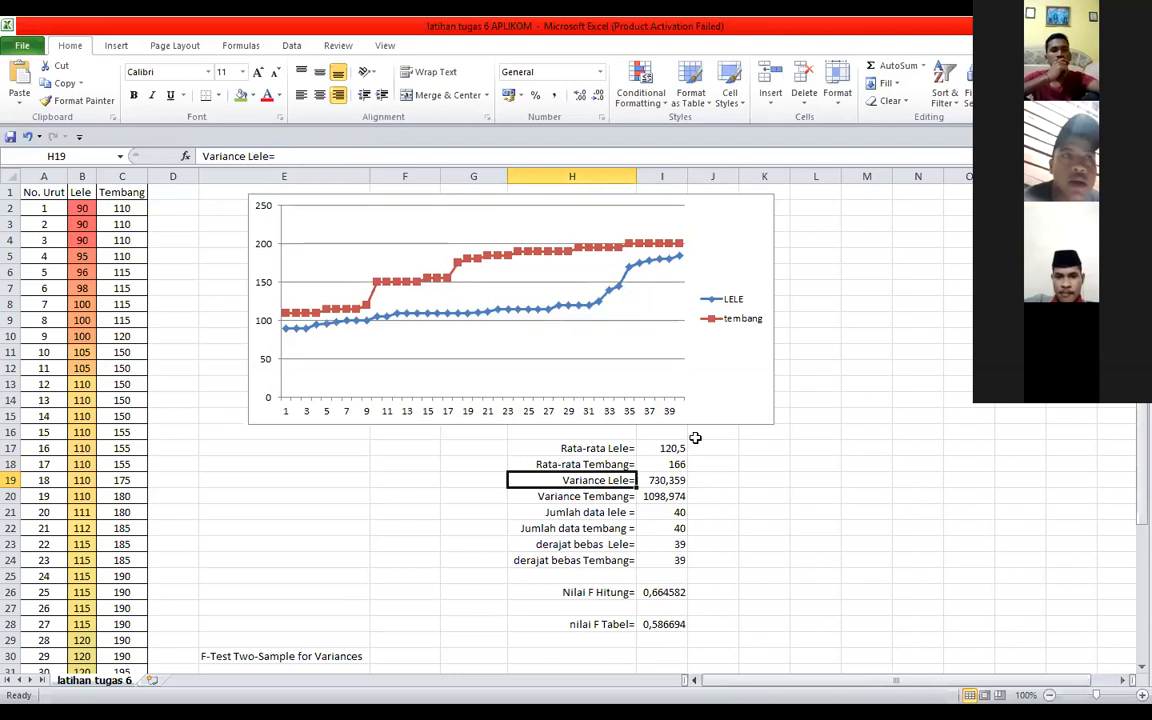
left_click(677, 480)
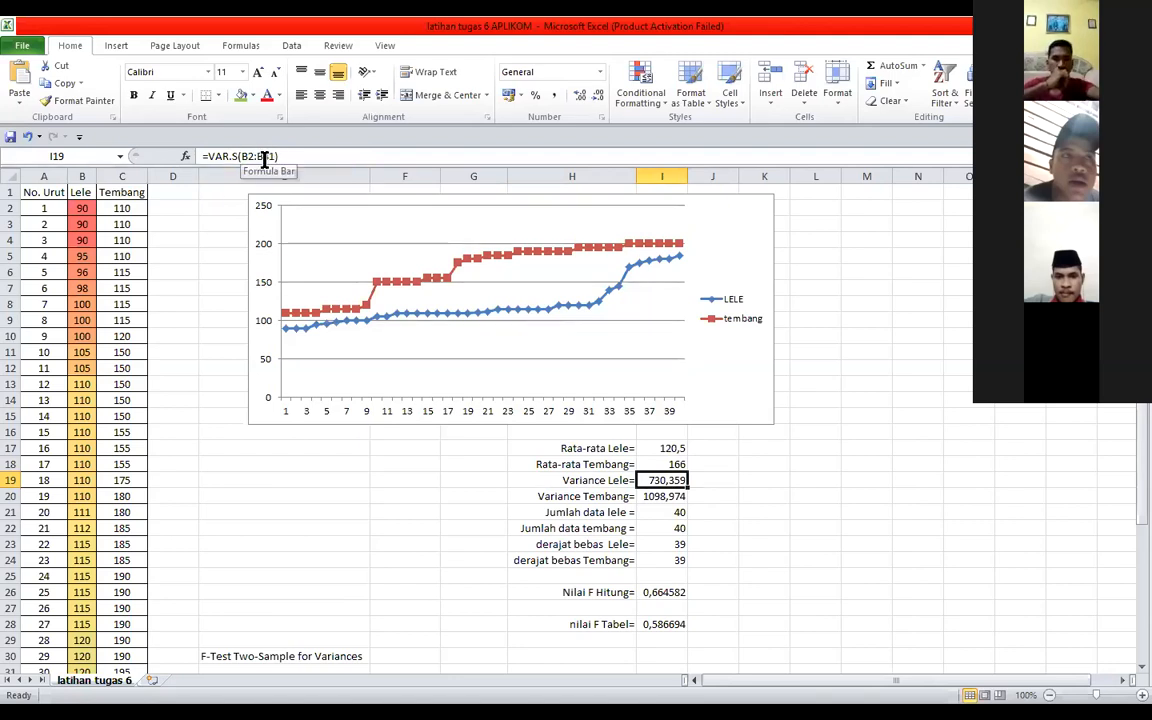
left_click(606, 496)
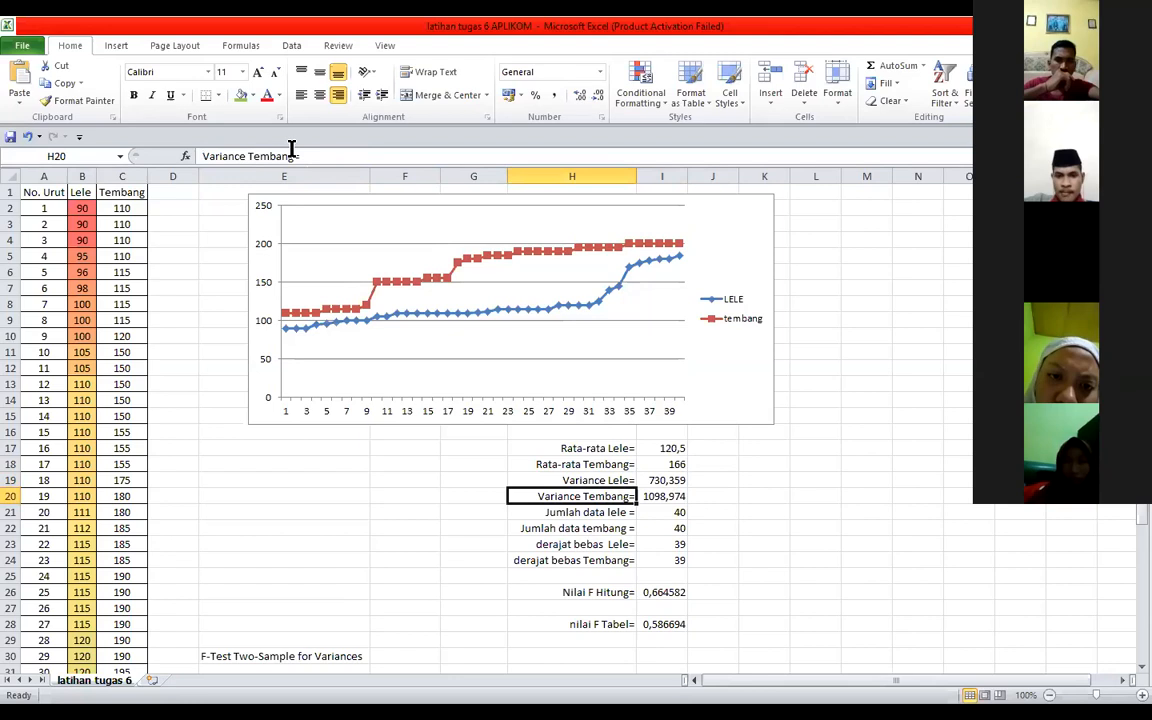
left_click(668, 496)
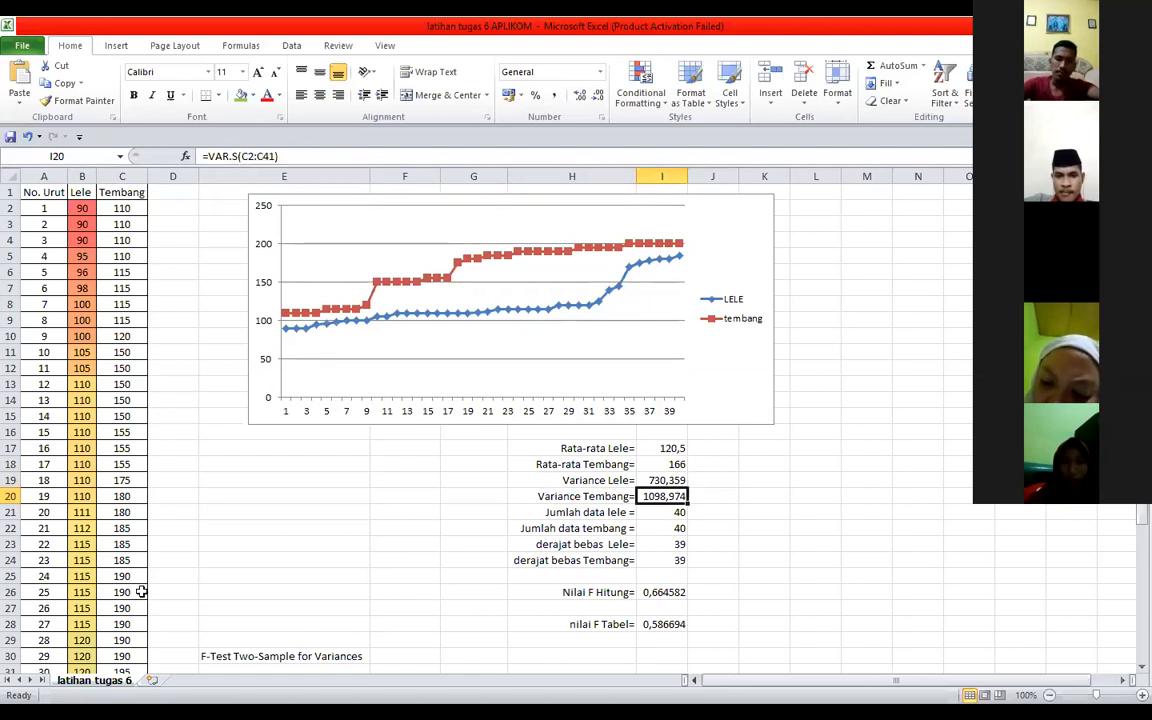
Inspect the formulas for the Lele and Tembang data counts and degrees of freedom in I21:I24.
left_click(604, 512)
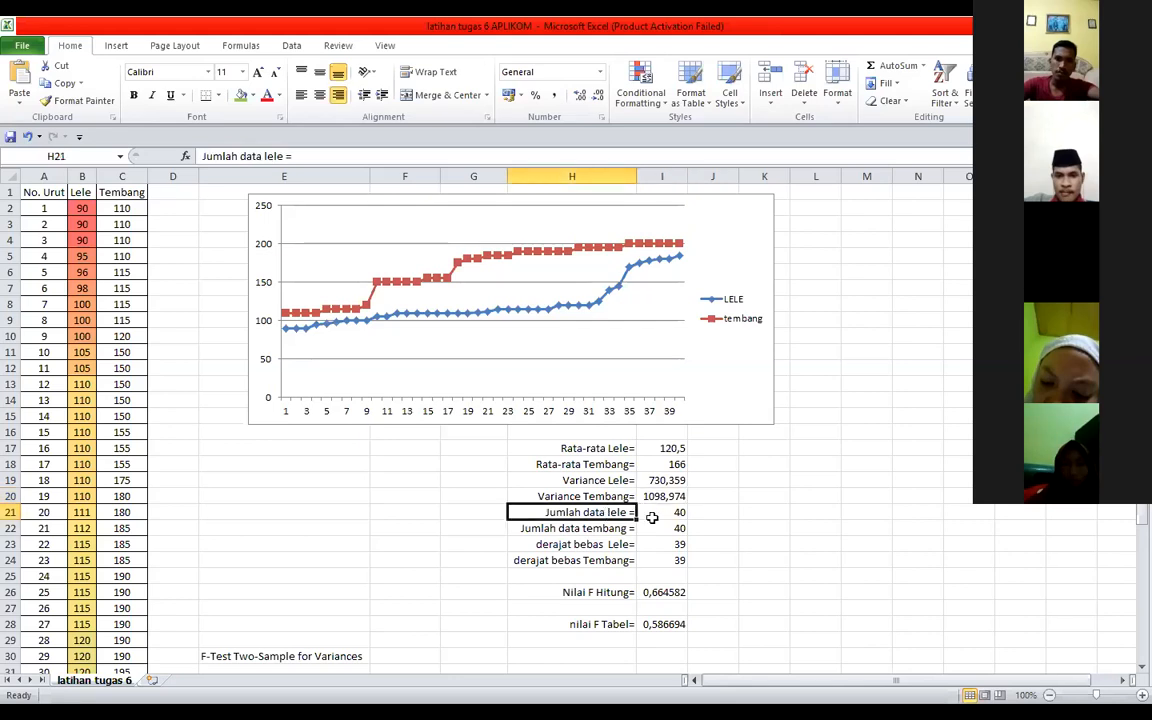
left_click(672, 511)
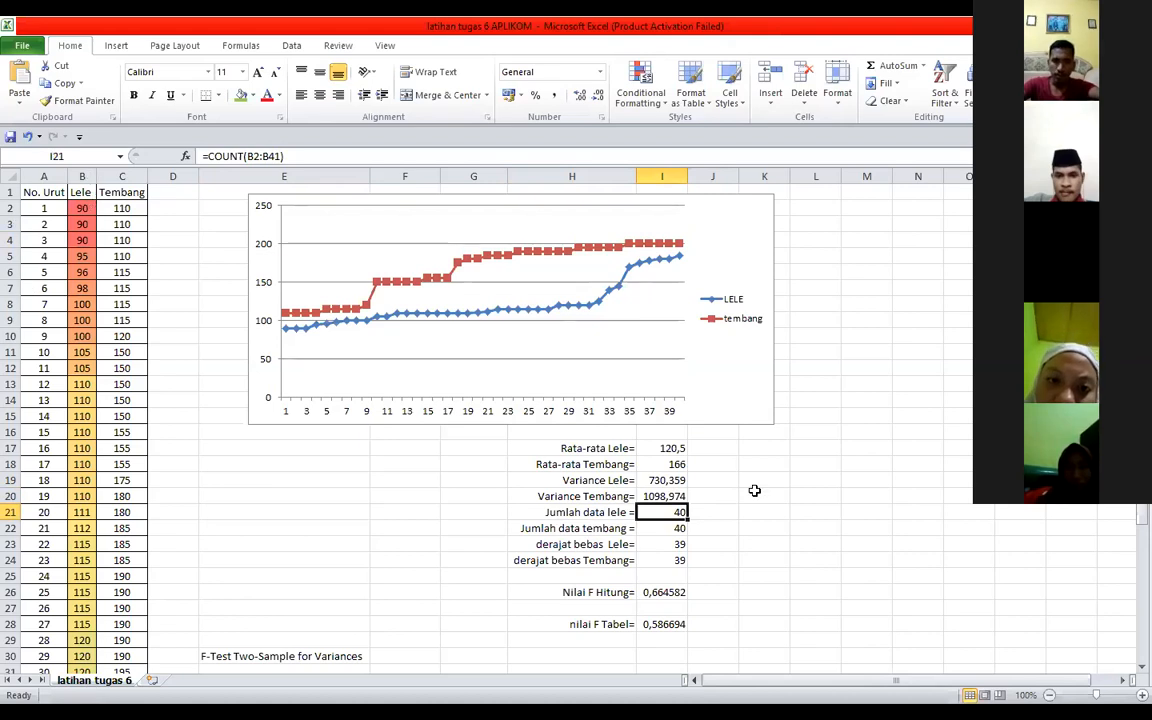
left_click(678, 528)
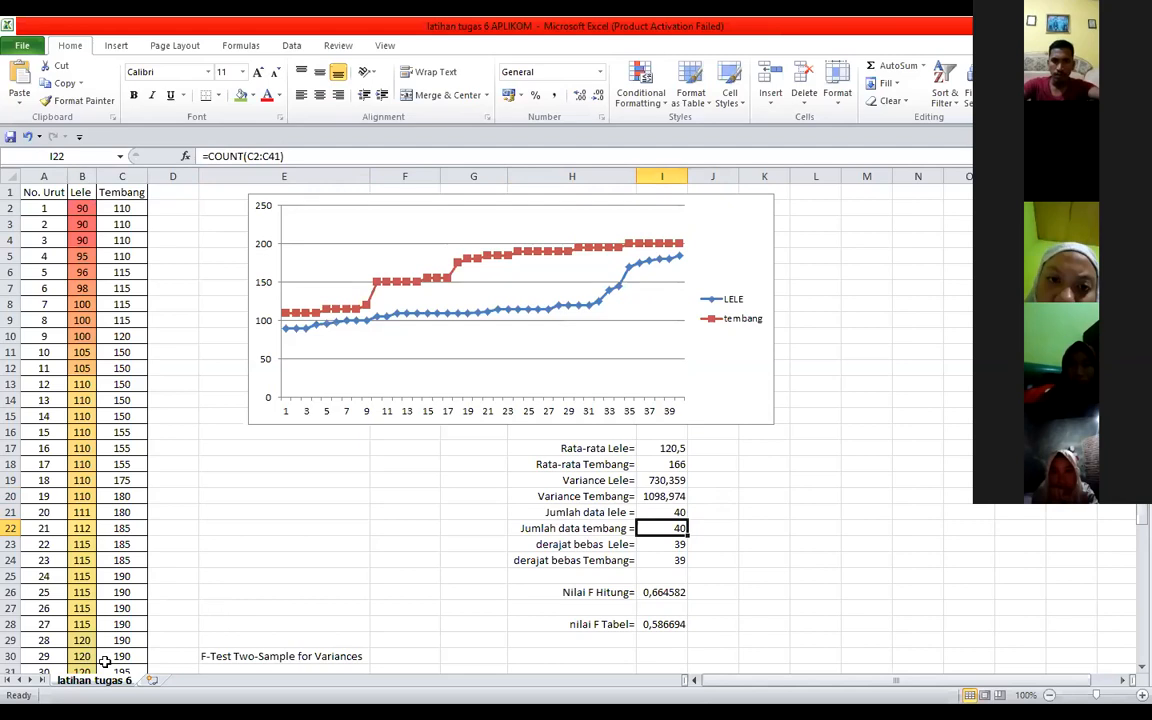
left_click(661, 548)
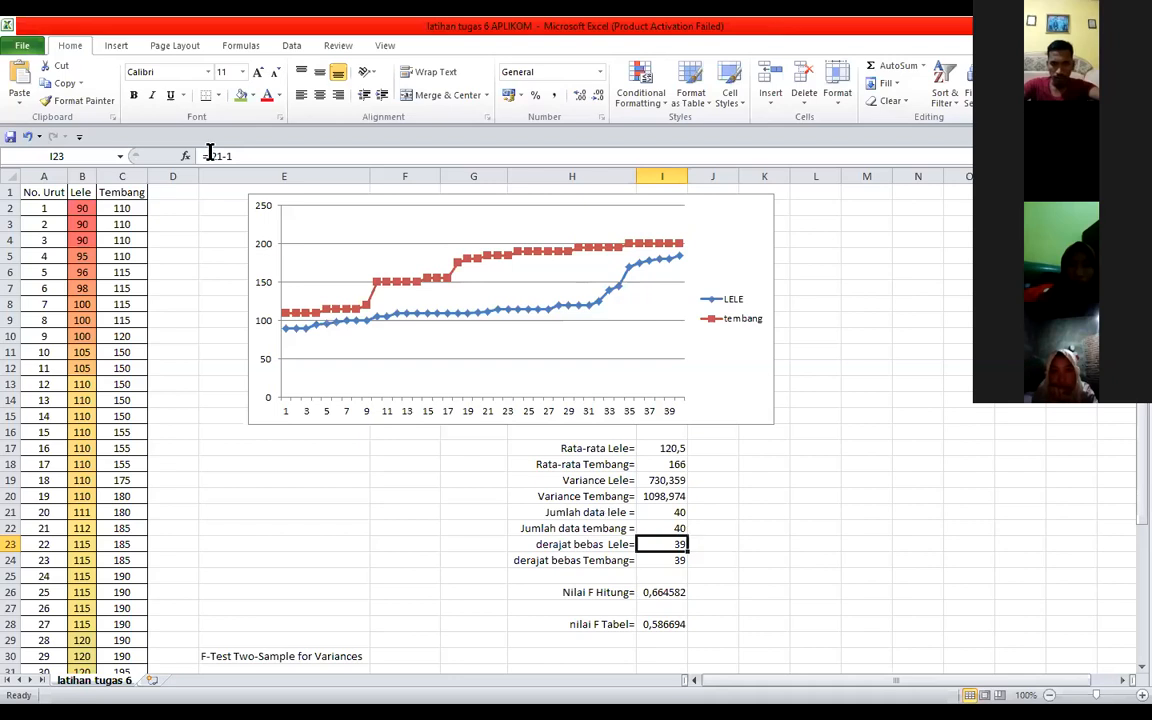
left_click(617, 544)
left_click(676, 545)
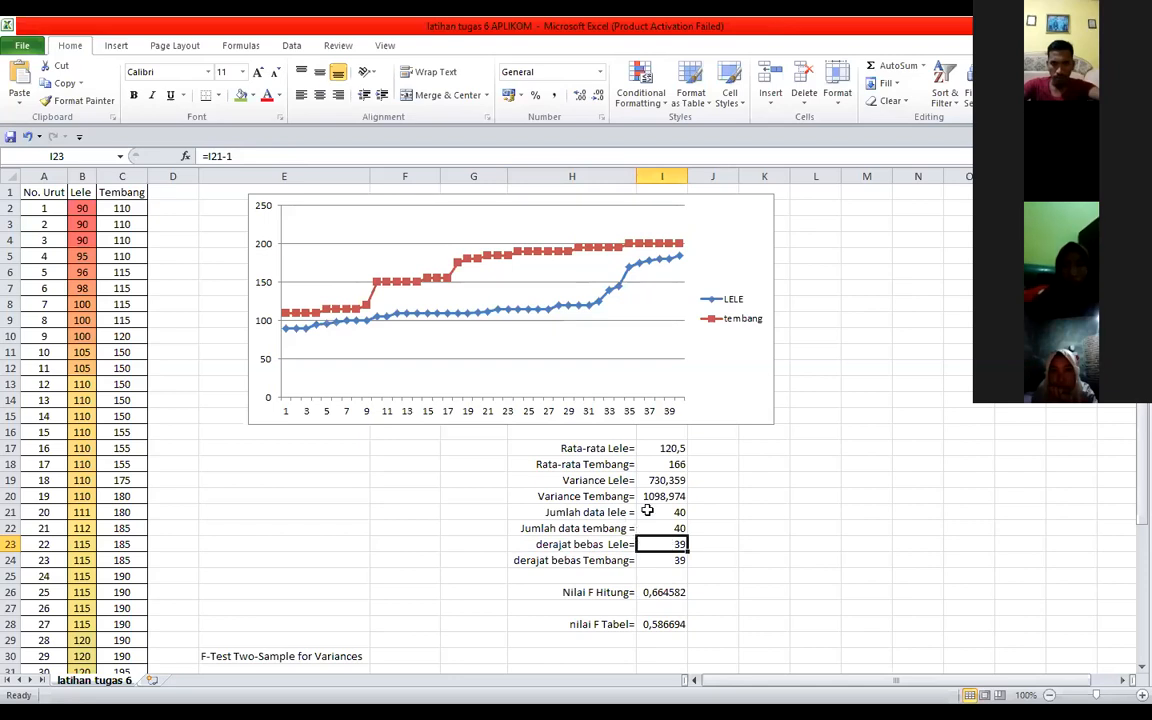
left_click(674, 513)
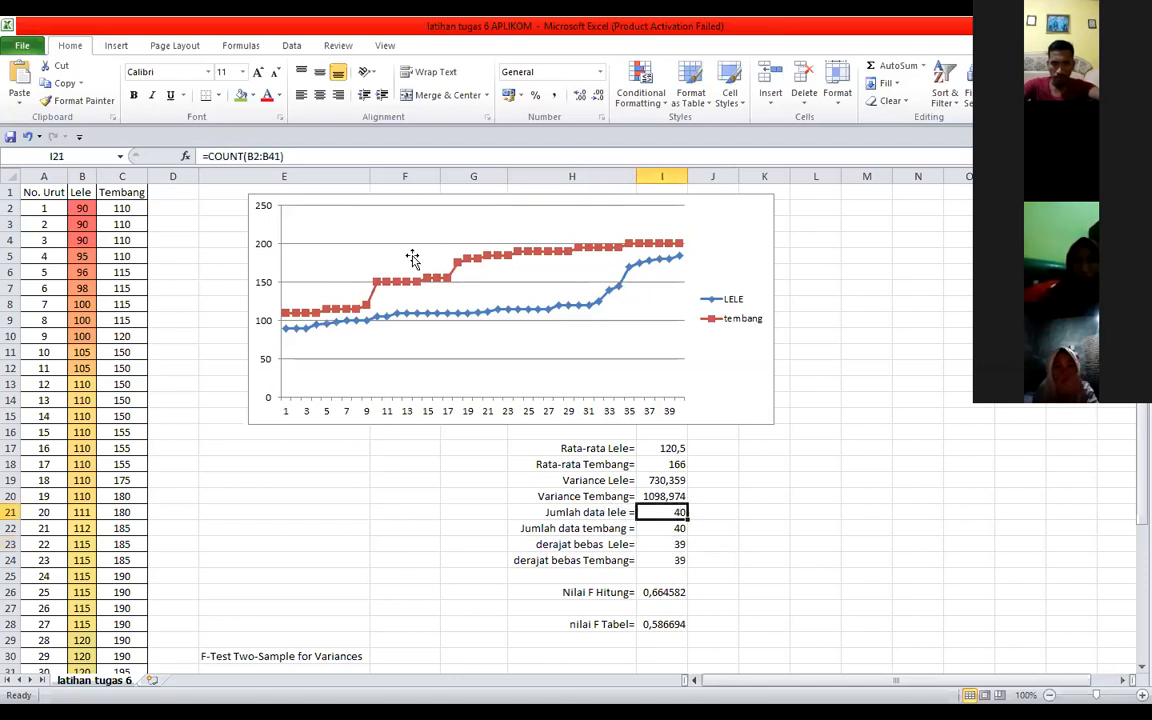
left_click(674, 545)
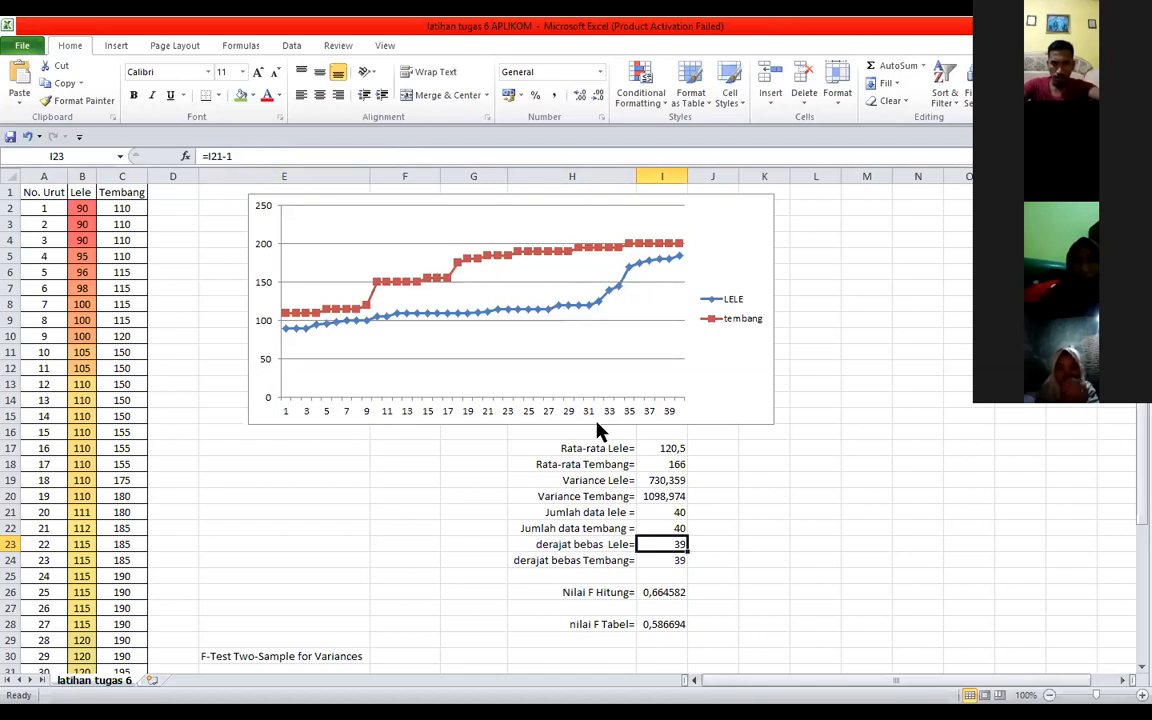
left_click(611, 561)
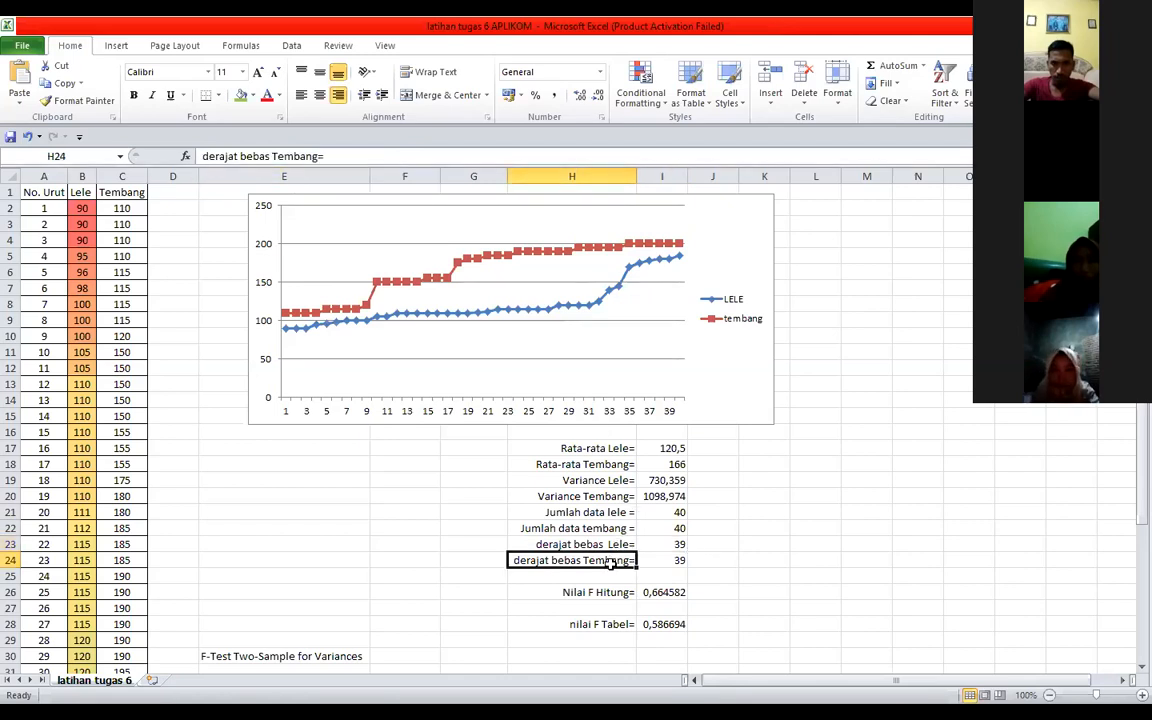
left_click(676, 560)
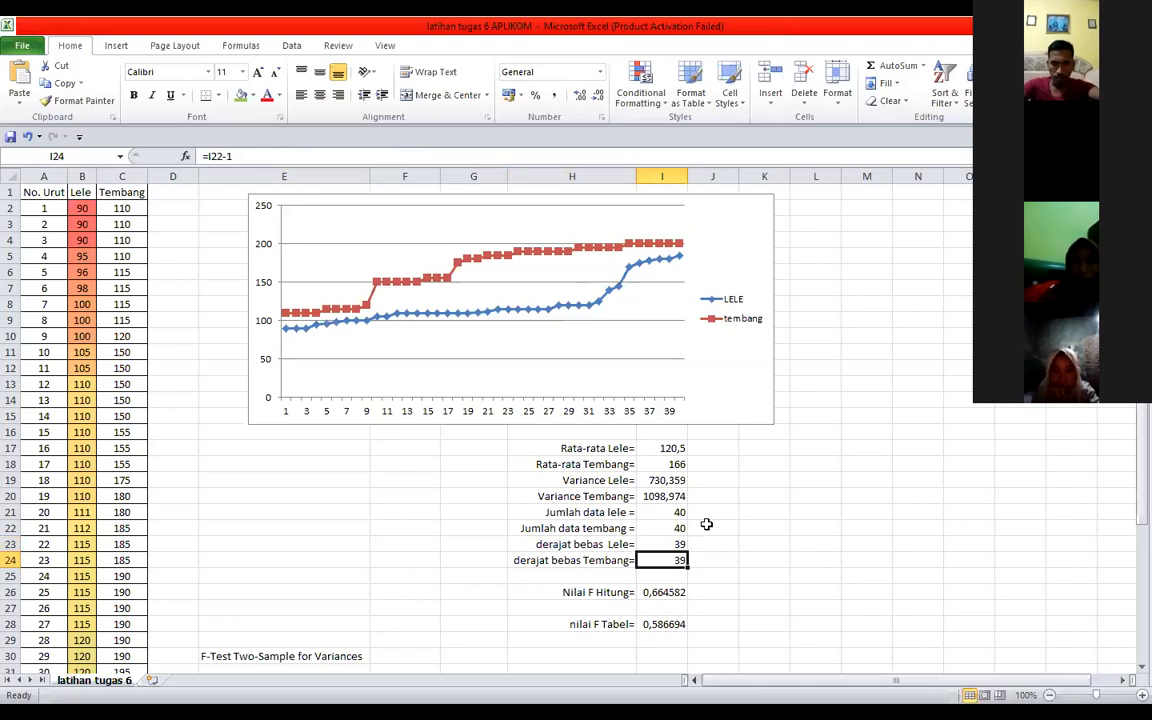
Check the contents of the Nilai F Hitung cell I26 and the nilai F Tabel cell I28.
left_click(600, 592)
left_click(658, 591)
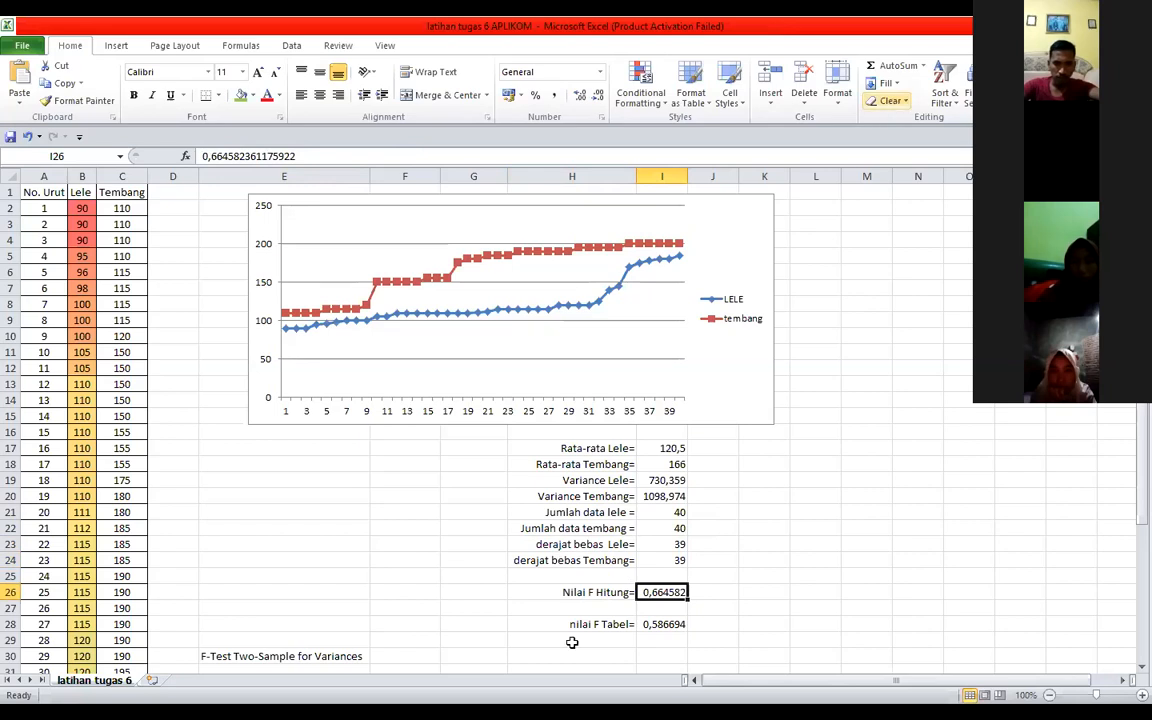
left_click(605, 625)
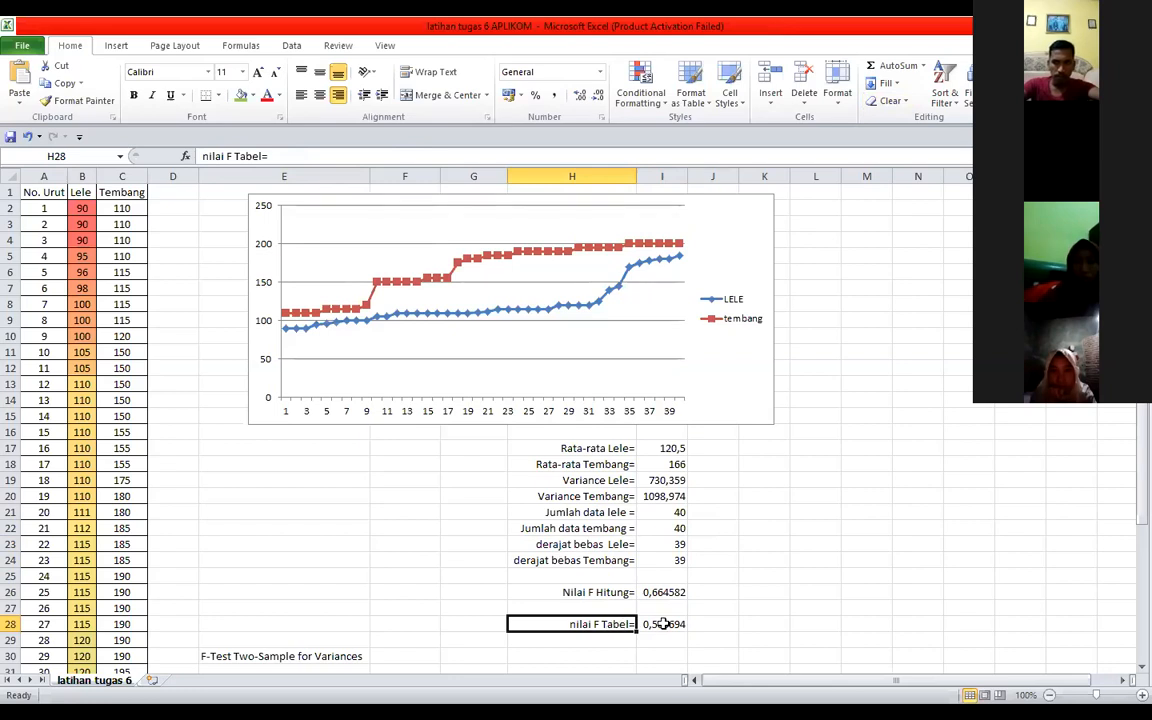
left_click(664, 623)
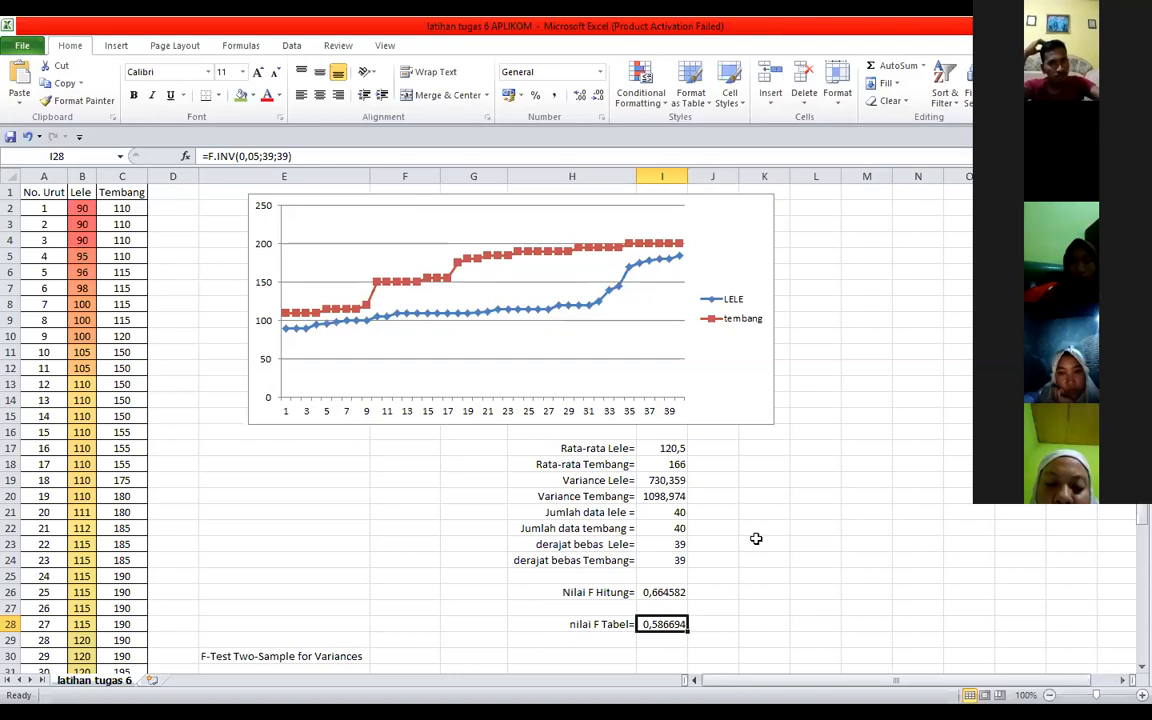
left_click(605, 592)
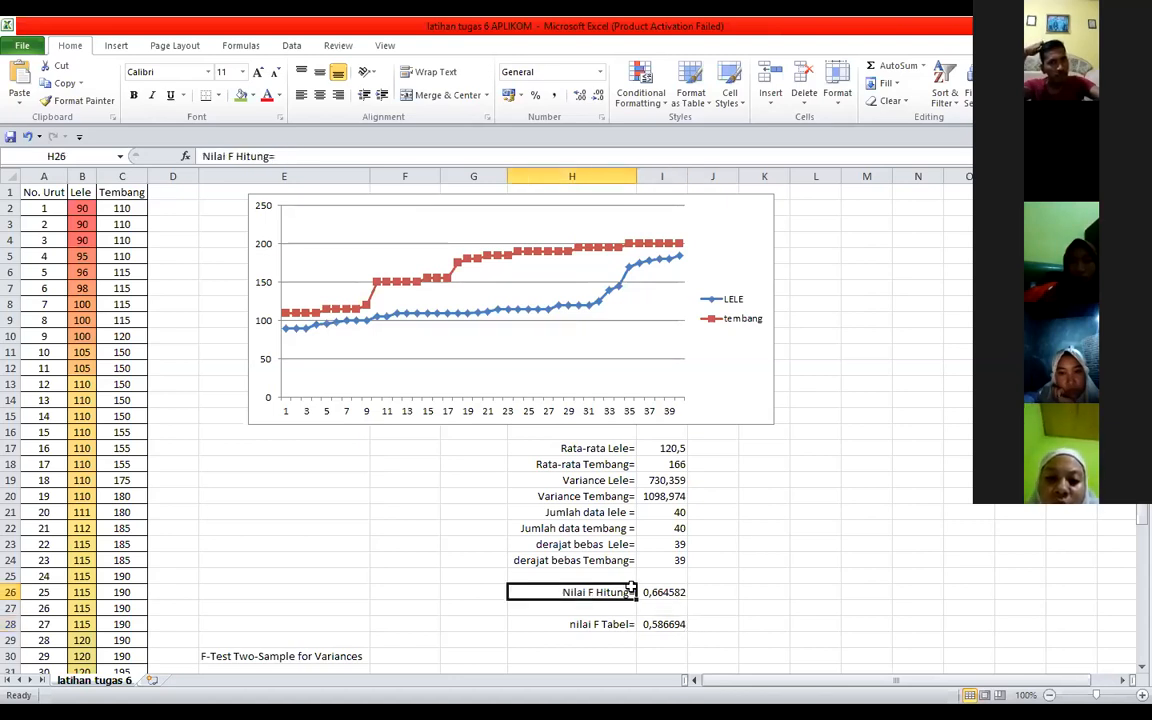
left_click(676, 594)
Start the F-Test Two-Sample for Variances analysis and move its dialog clear of the data columns.
left_click(402, 561)
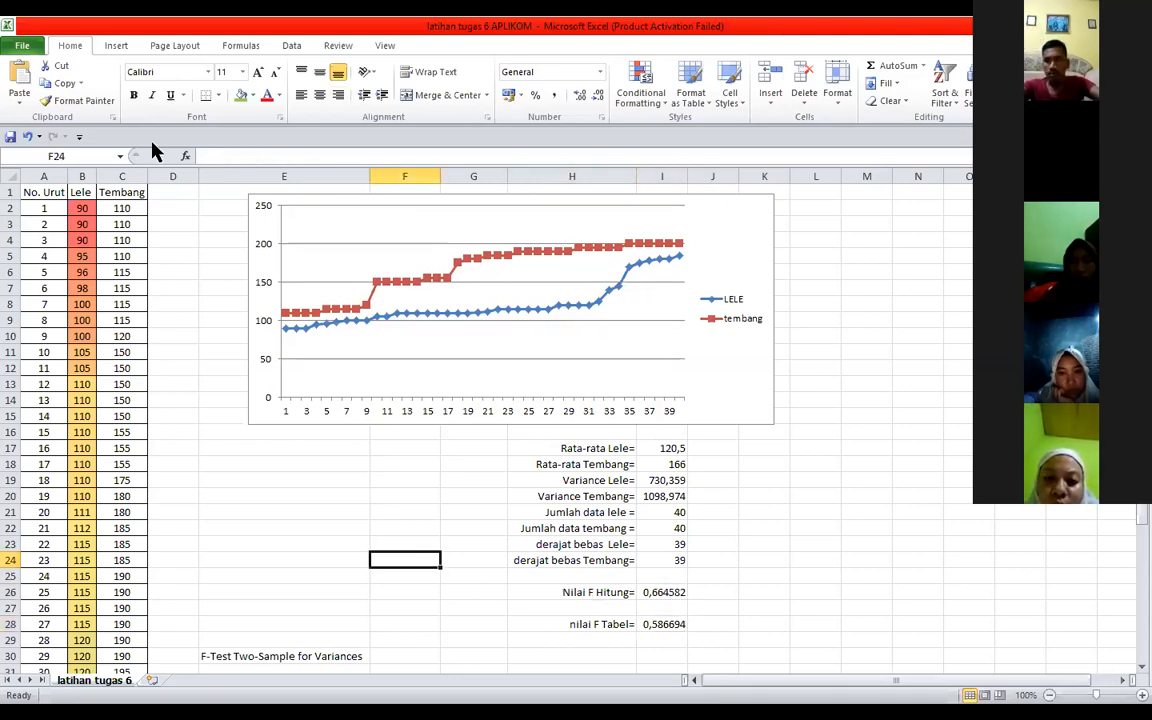
left_click(292, 46)
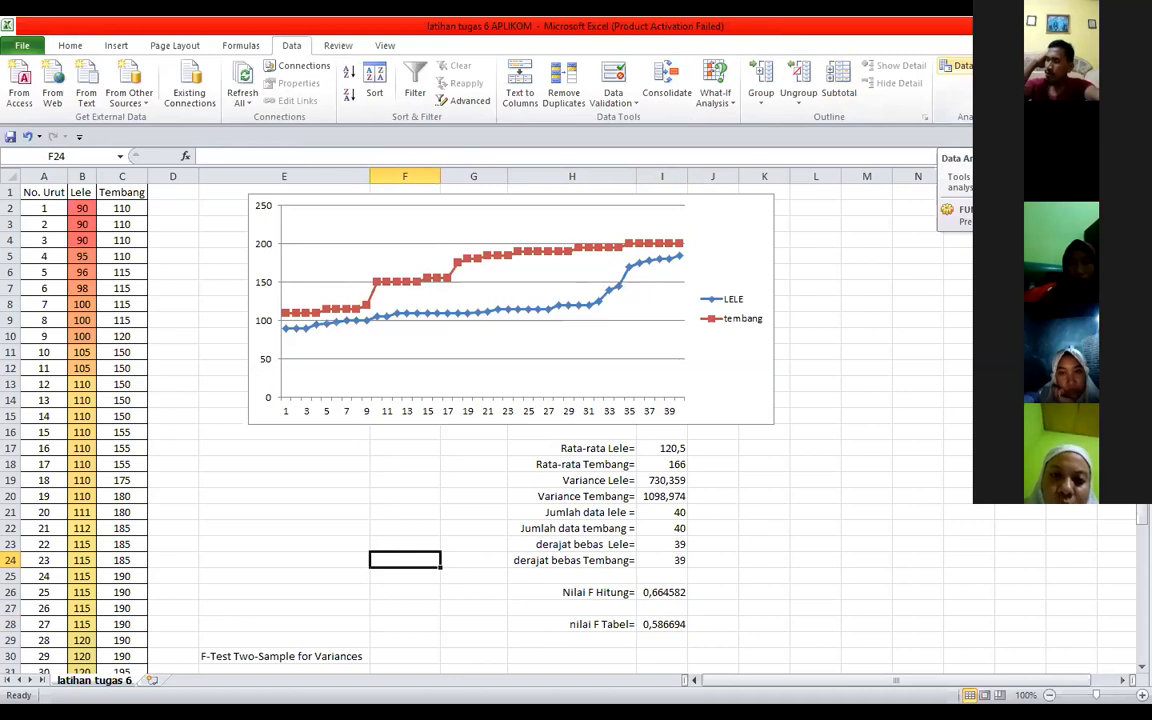
left_click(962, 66)
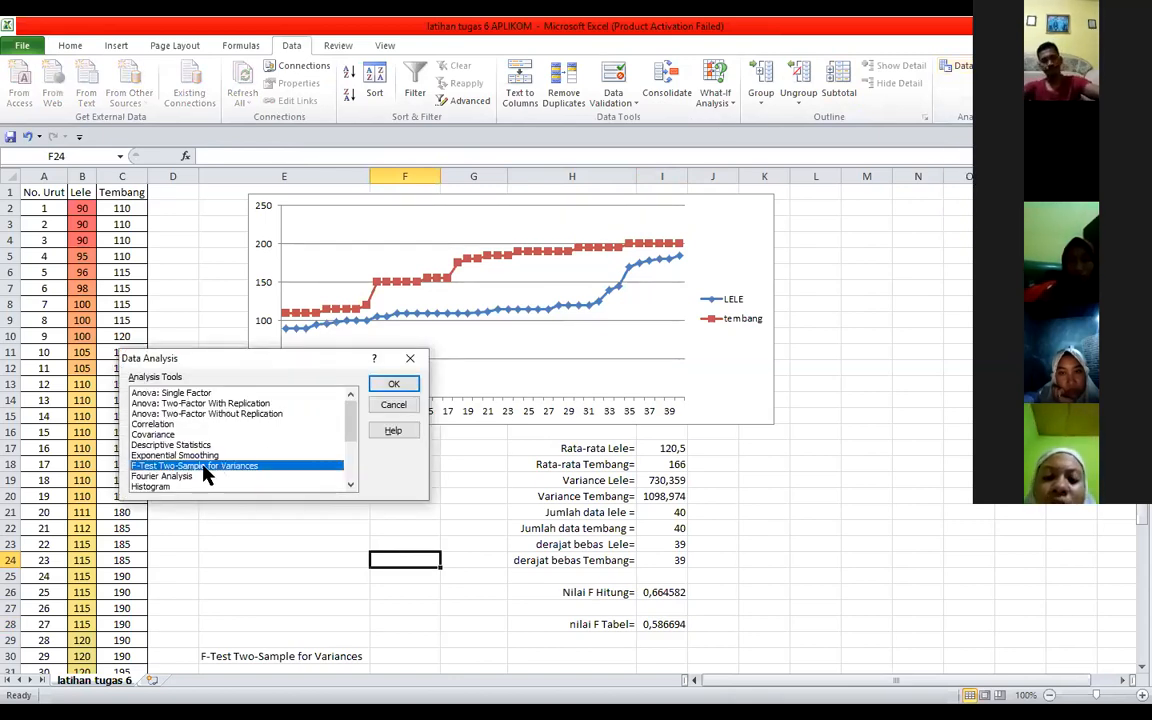
mouse_move(351, 429)
left_mouse_down()
mouse_move(351, 468)
mouse_move(350, 421)
left_mouse_up()
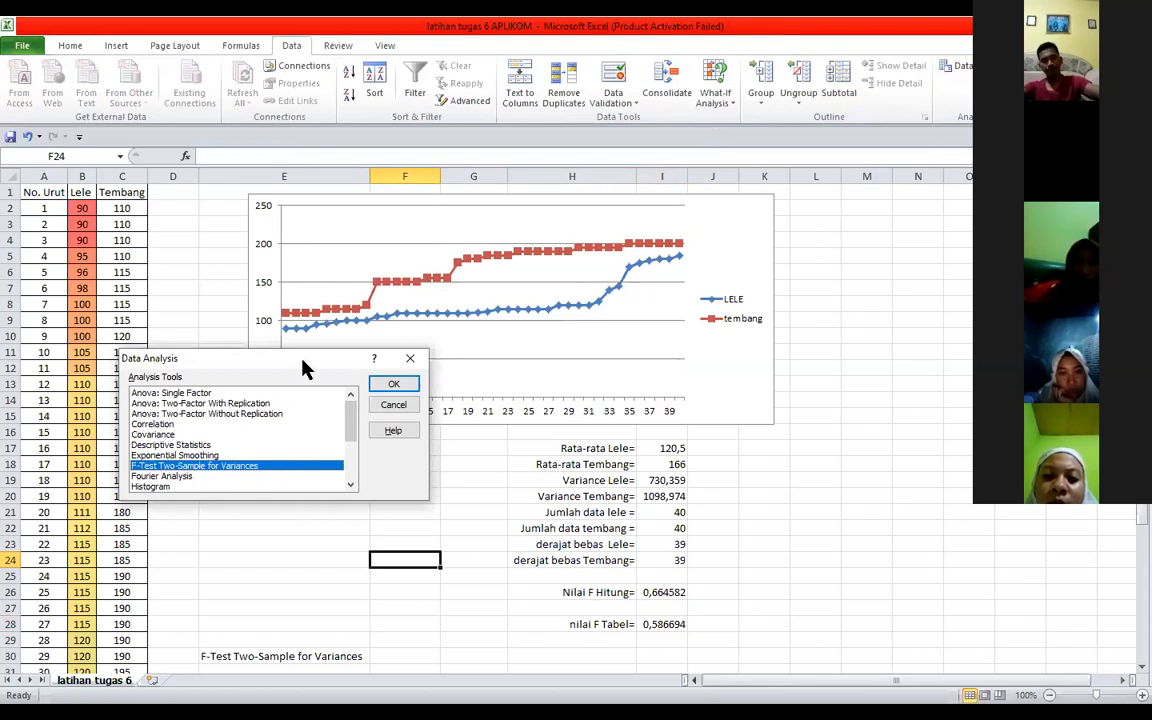
left_click_drag(305, 368, 373, 180)
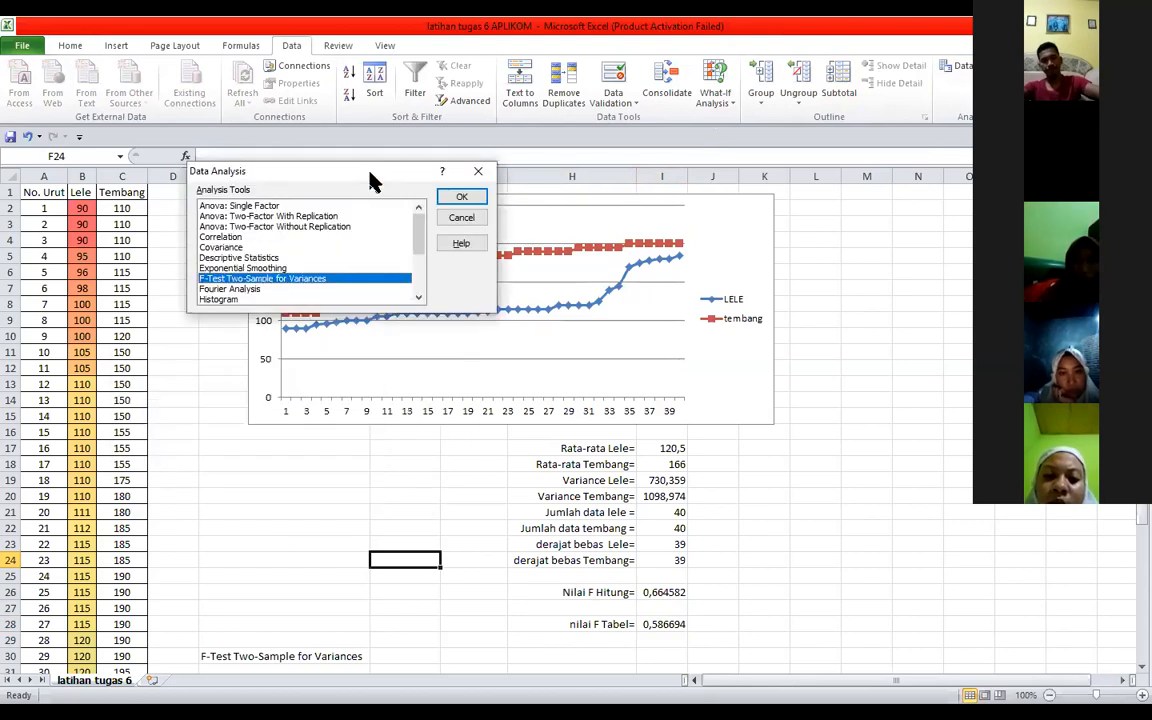
left_click(463, 198)
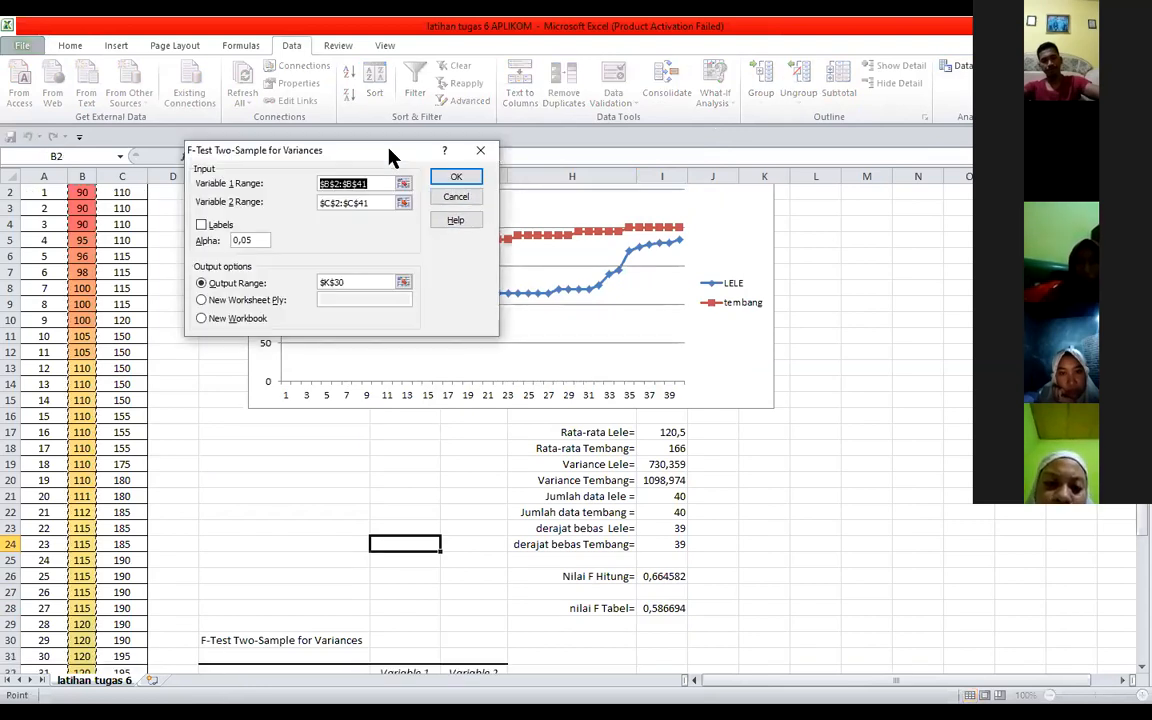
left_click_drag(392, 158, 661, 184)
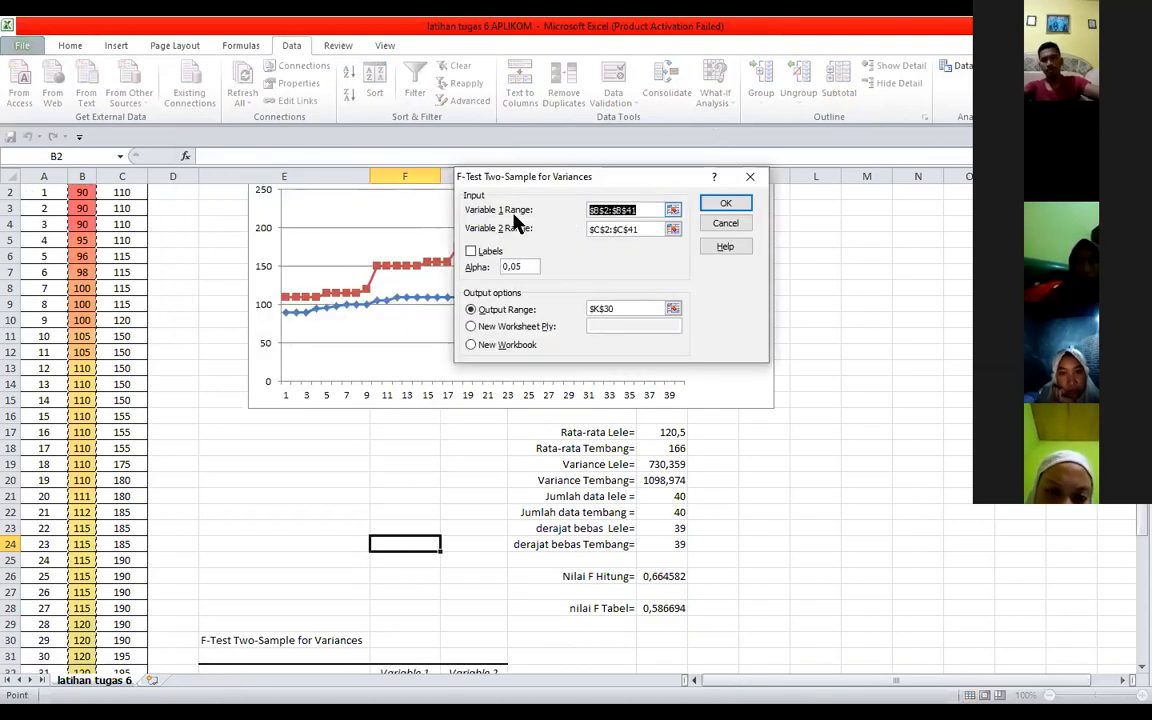
Set the F-Test's Variable 1 range to the Lele data in B2:B41.
left_click(676, 215)
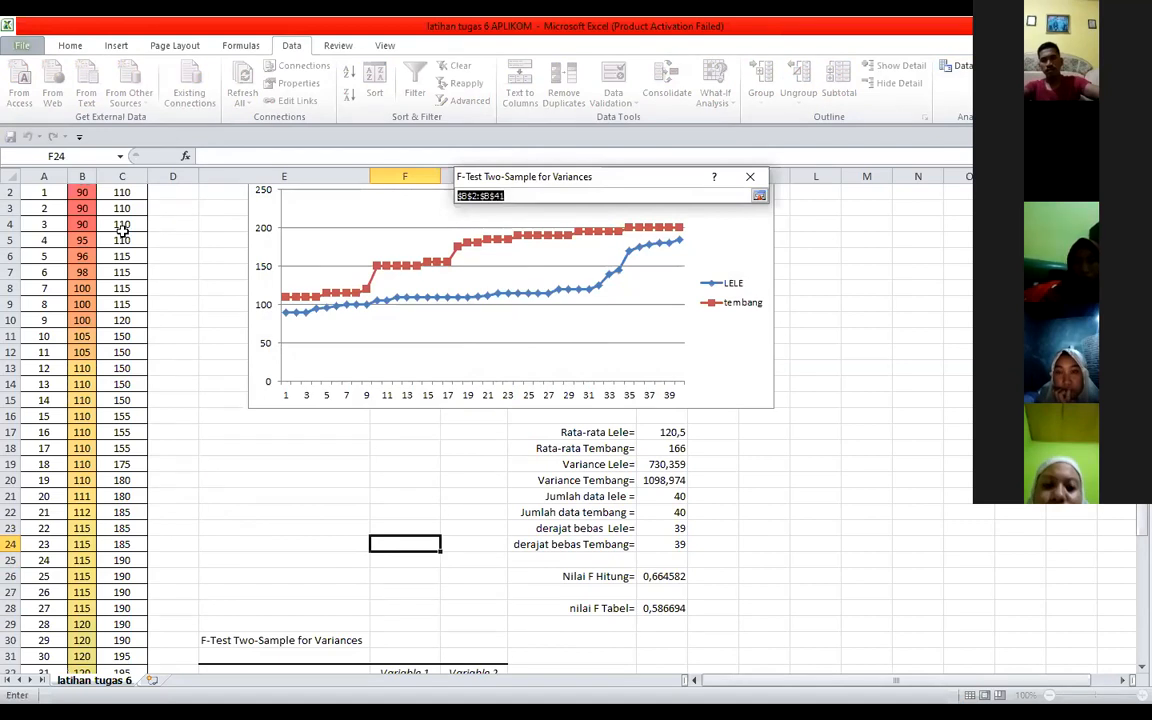
scroll(121, 229, "up", 1)
left_click(81, 208)
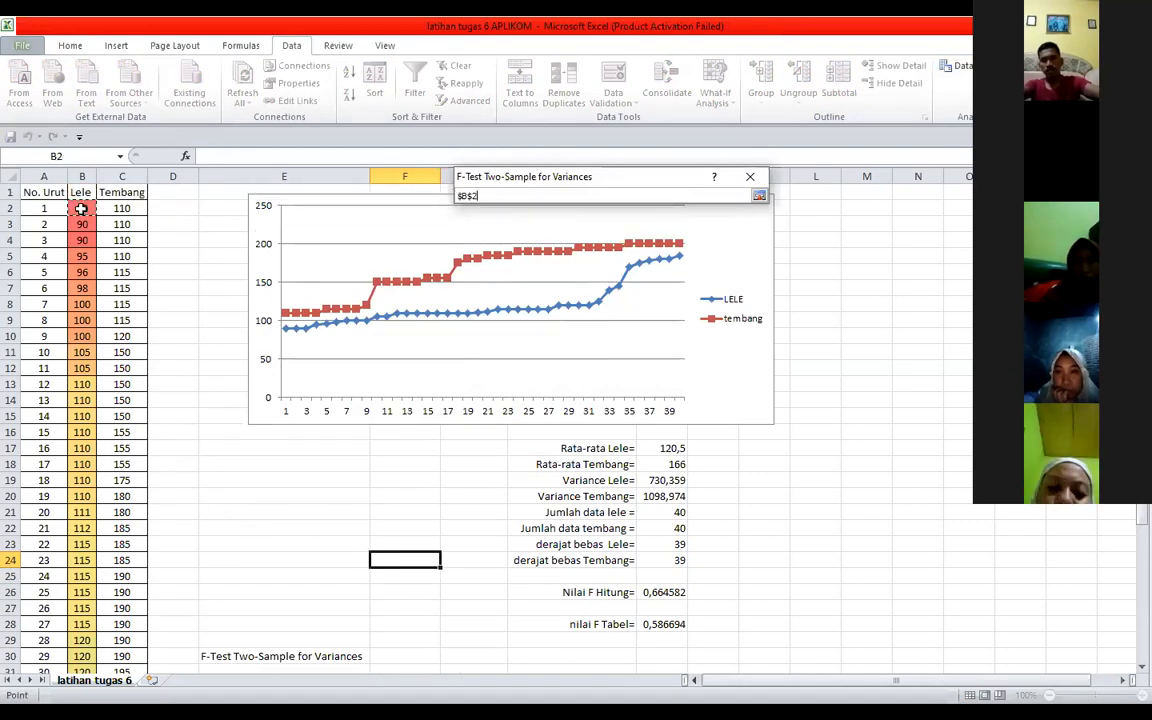
left_click_drag(81, 208, 88, 627)
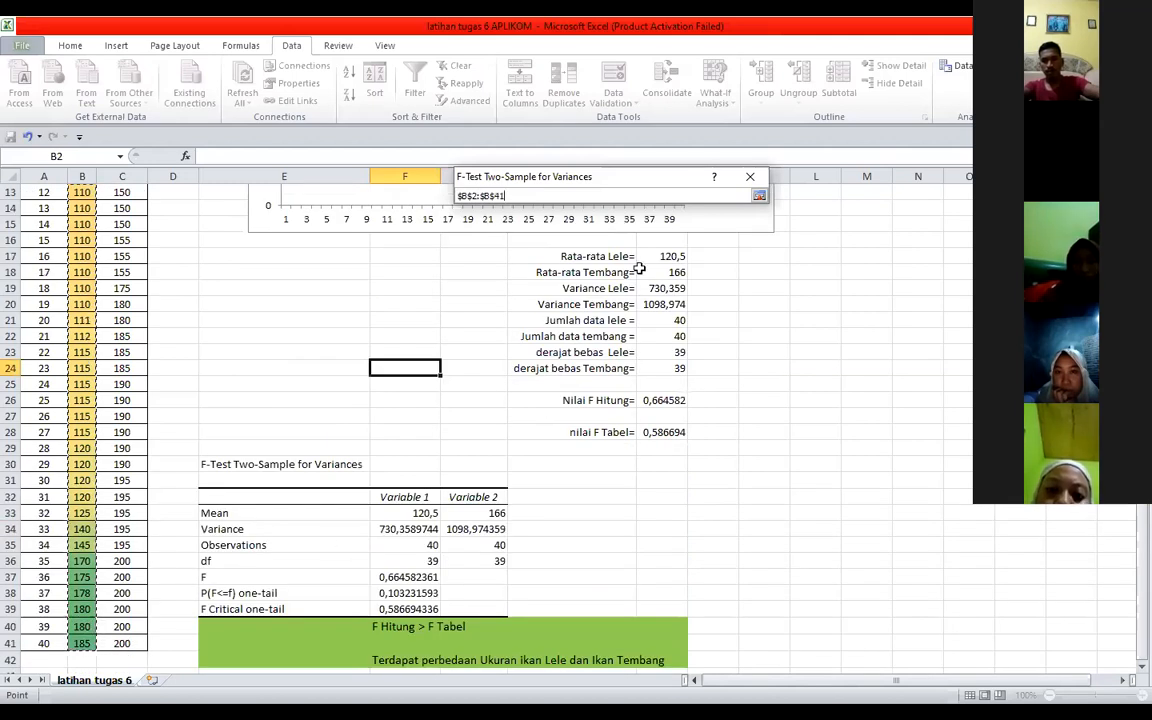
left_click(760, 197)
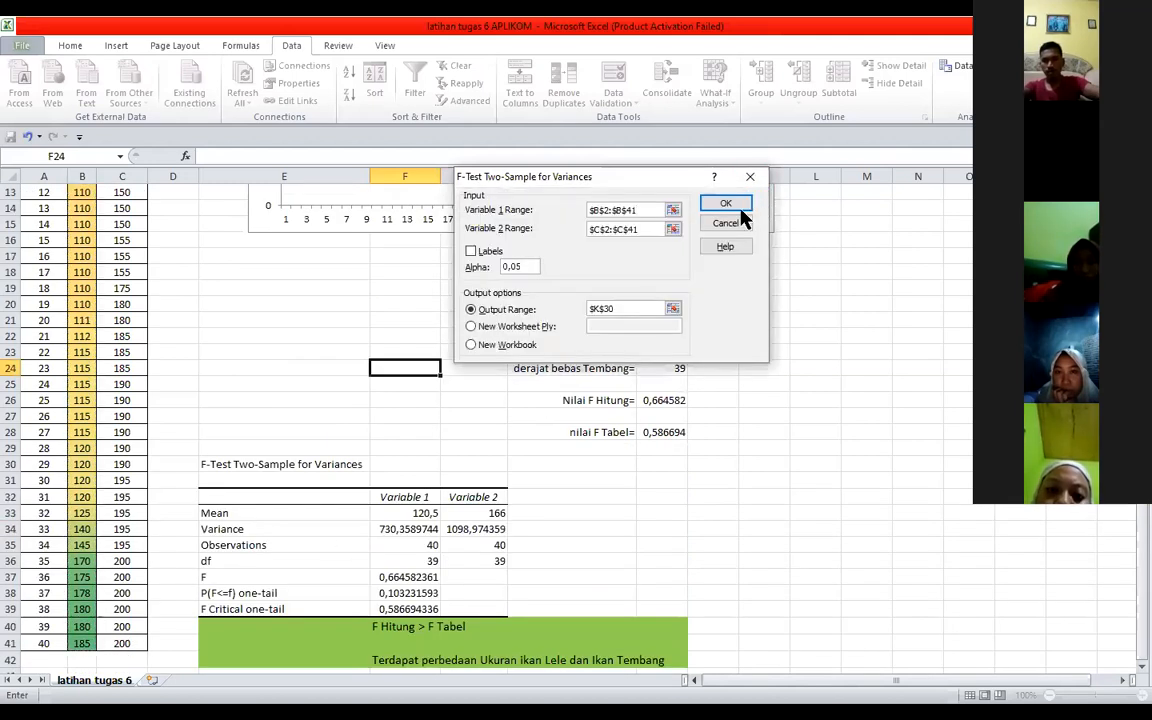
Set the F-Test's Variable 2 range to the Tembang data in C2:C41.
left_click(673, 229)
scroll(525, 267, "up", 1)
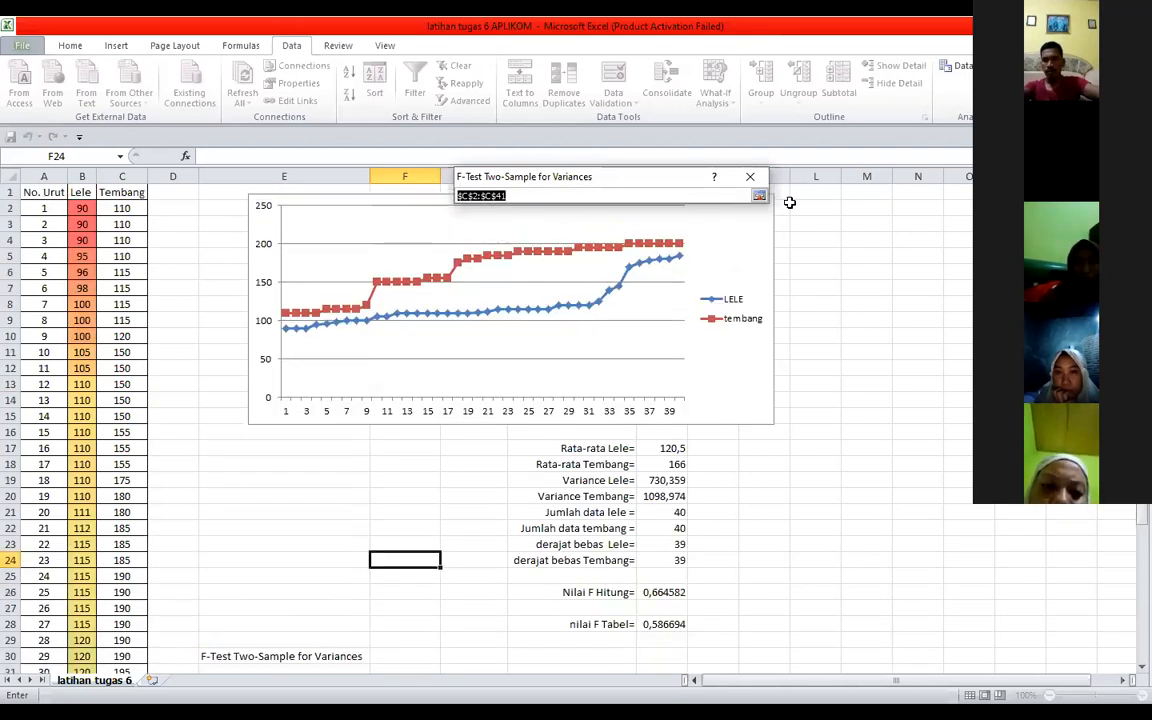
left_click(760, 197)
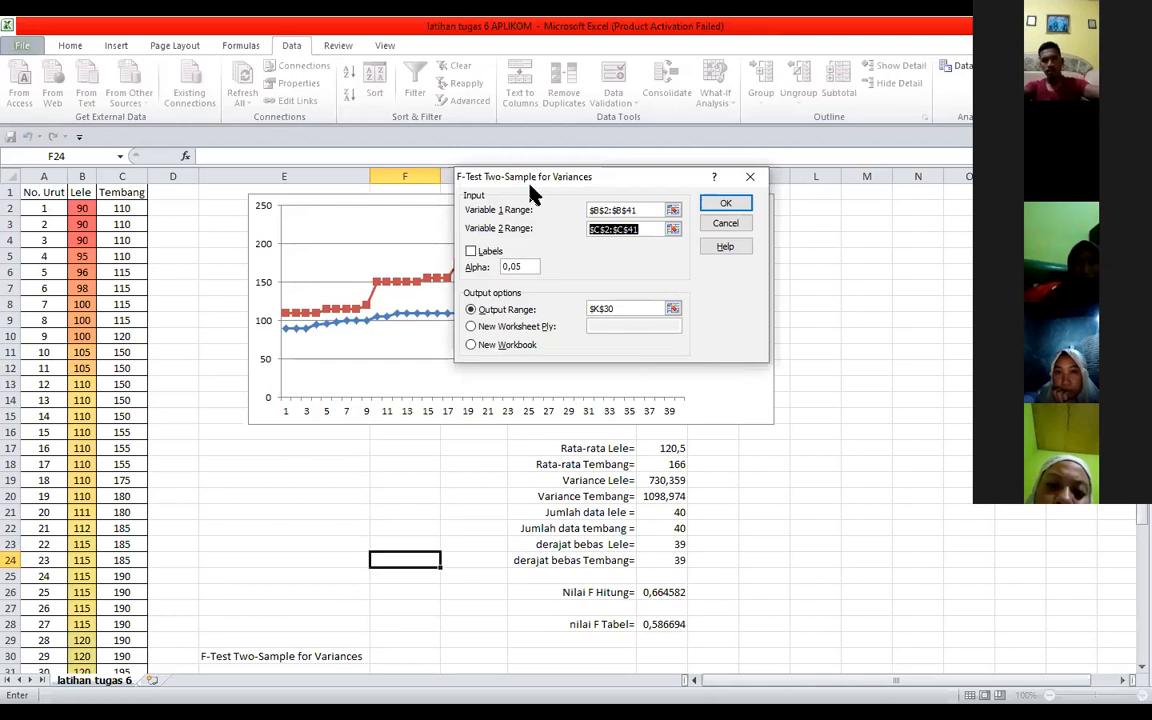
left_click(673, 229)
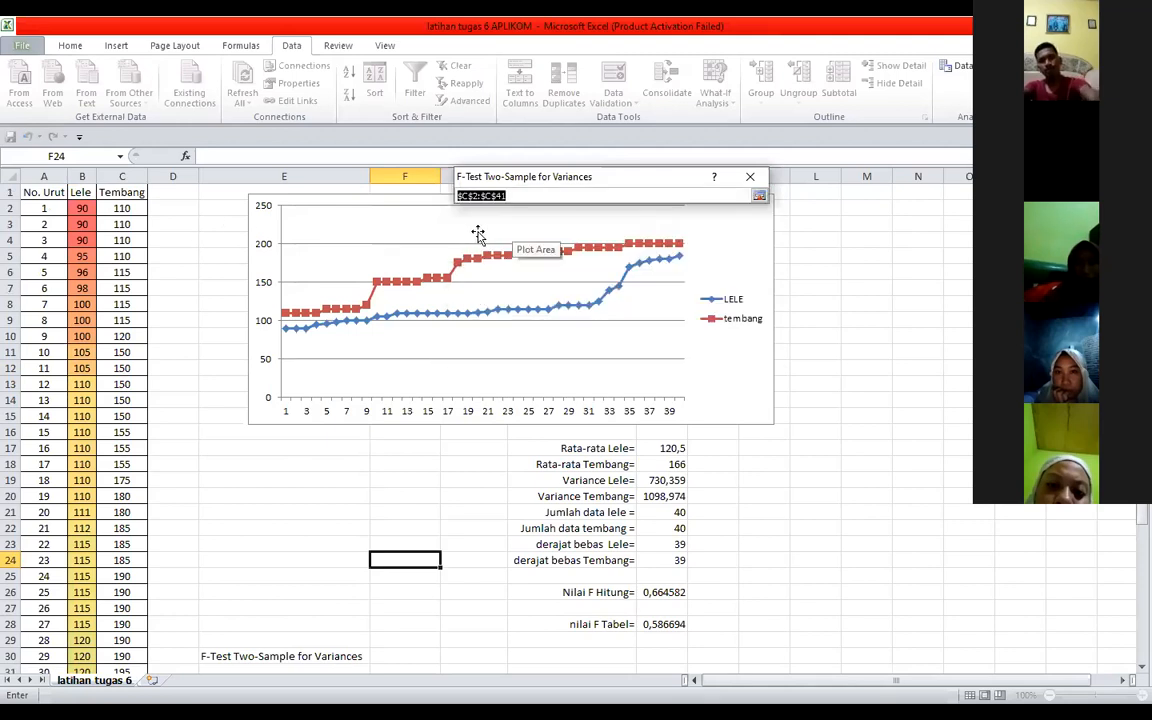
left_click(128, 207)
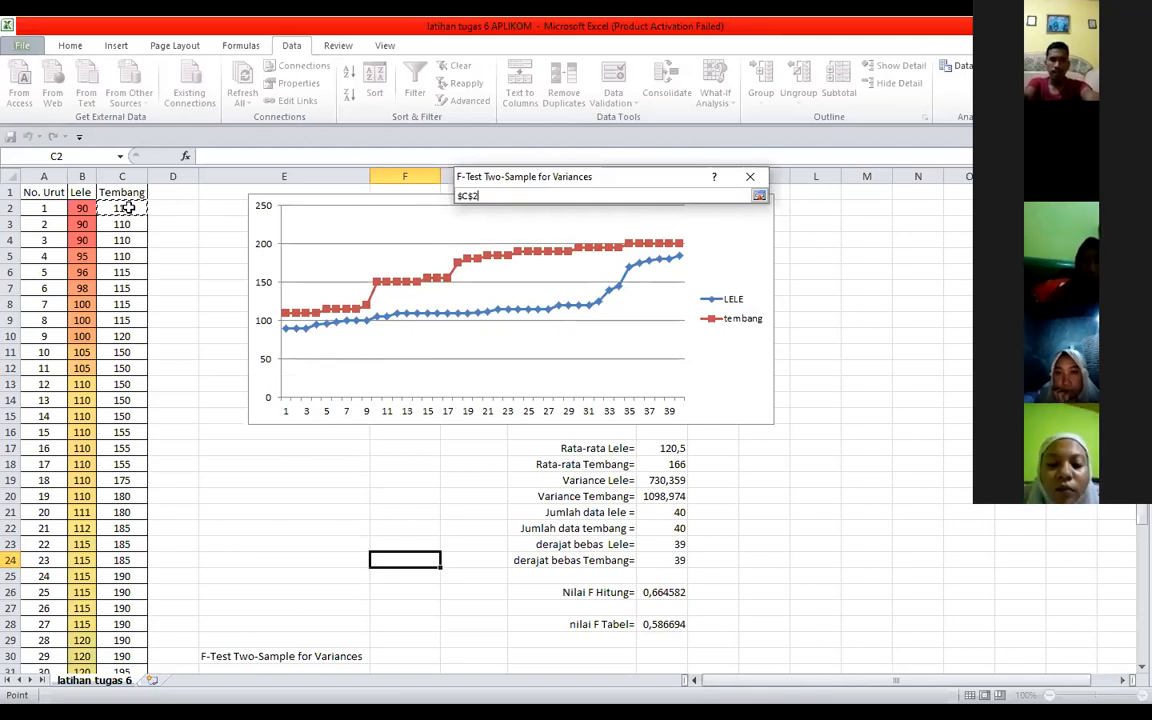
left_click_drag(128, 207, 122, 659)
left_click(759, 195)
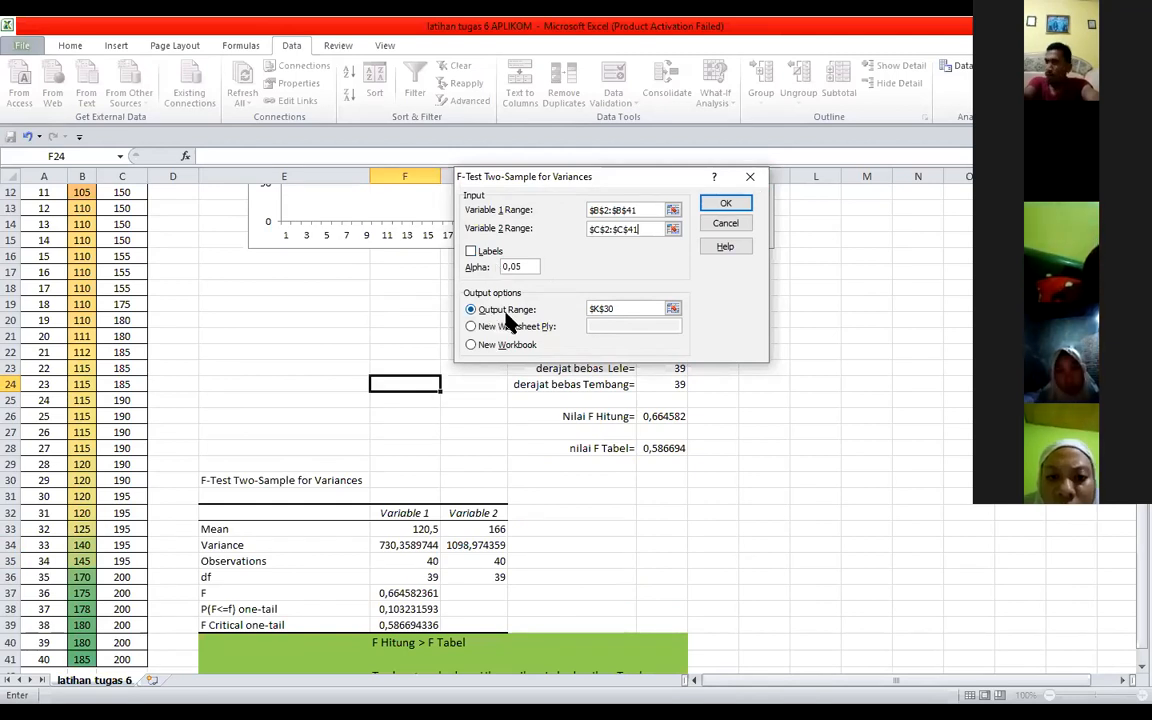
Set the F-Test output range to E30 and run the analysis, overwriting the existing results there.
left_click(674, 313)
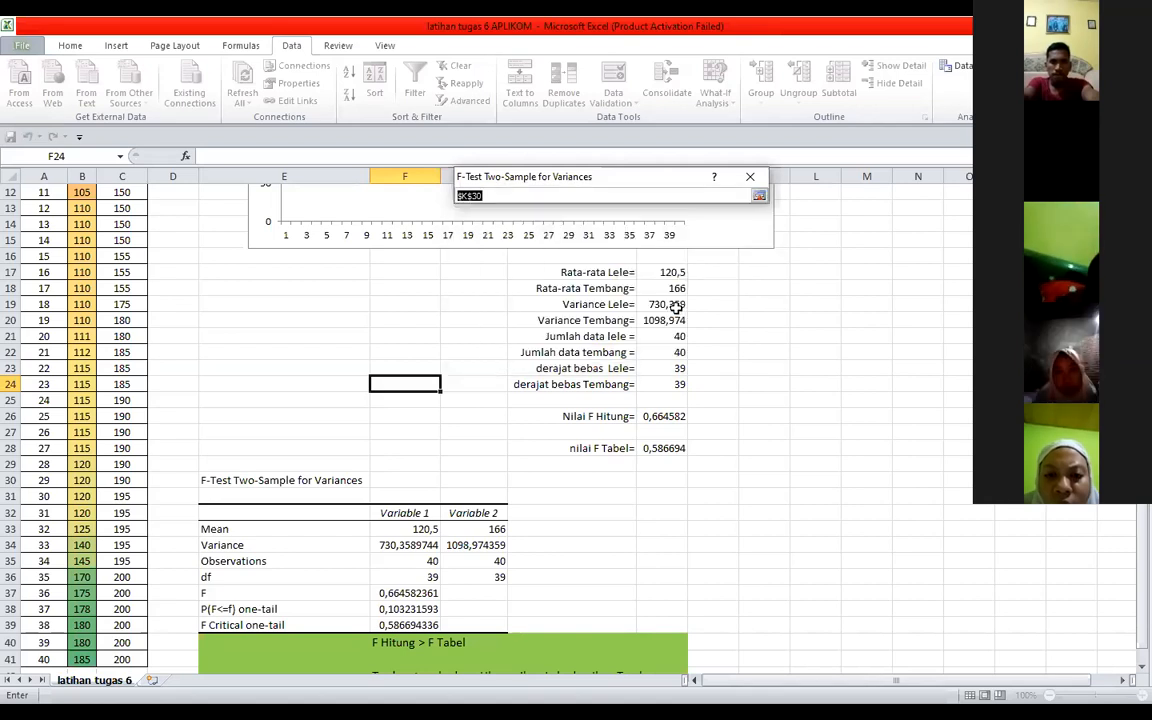
left_click(207, 481)
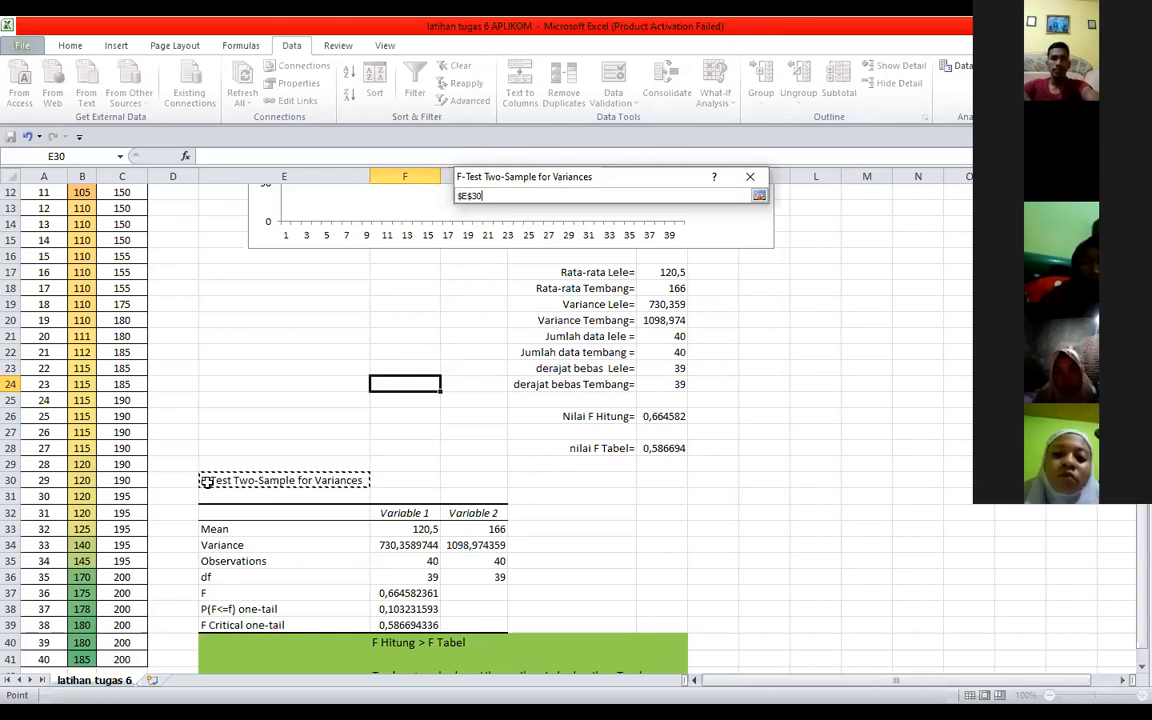
left_click(759, 198)
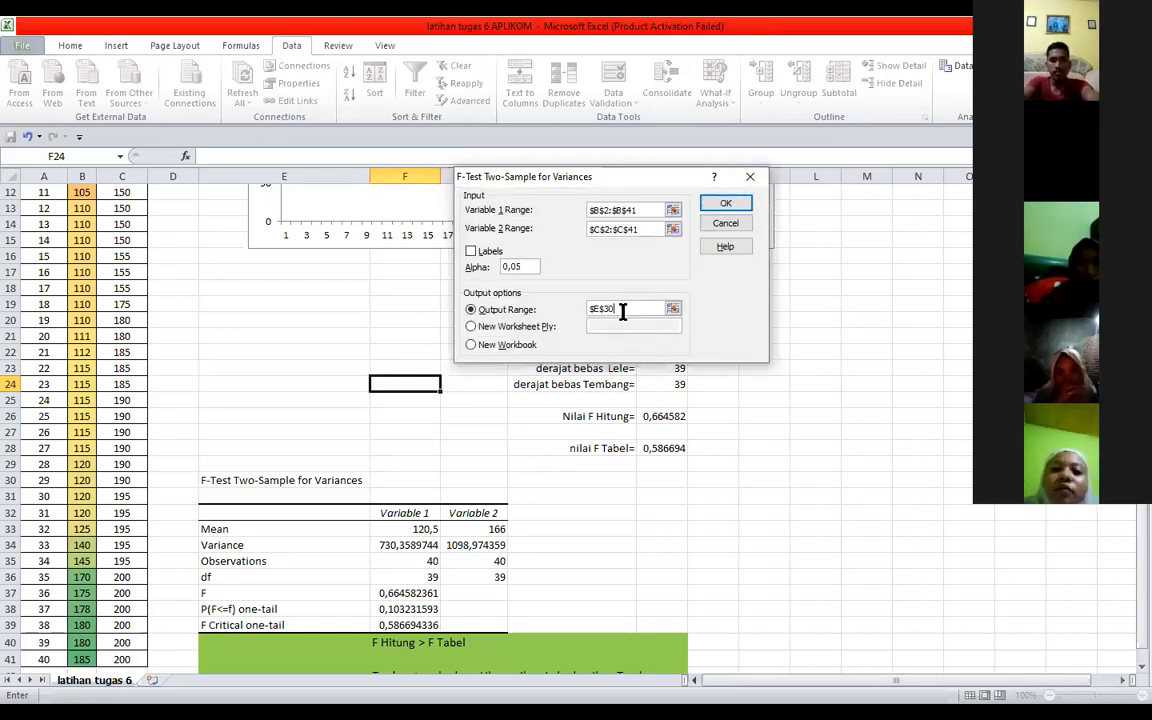
left_click(726, 204)
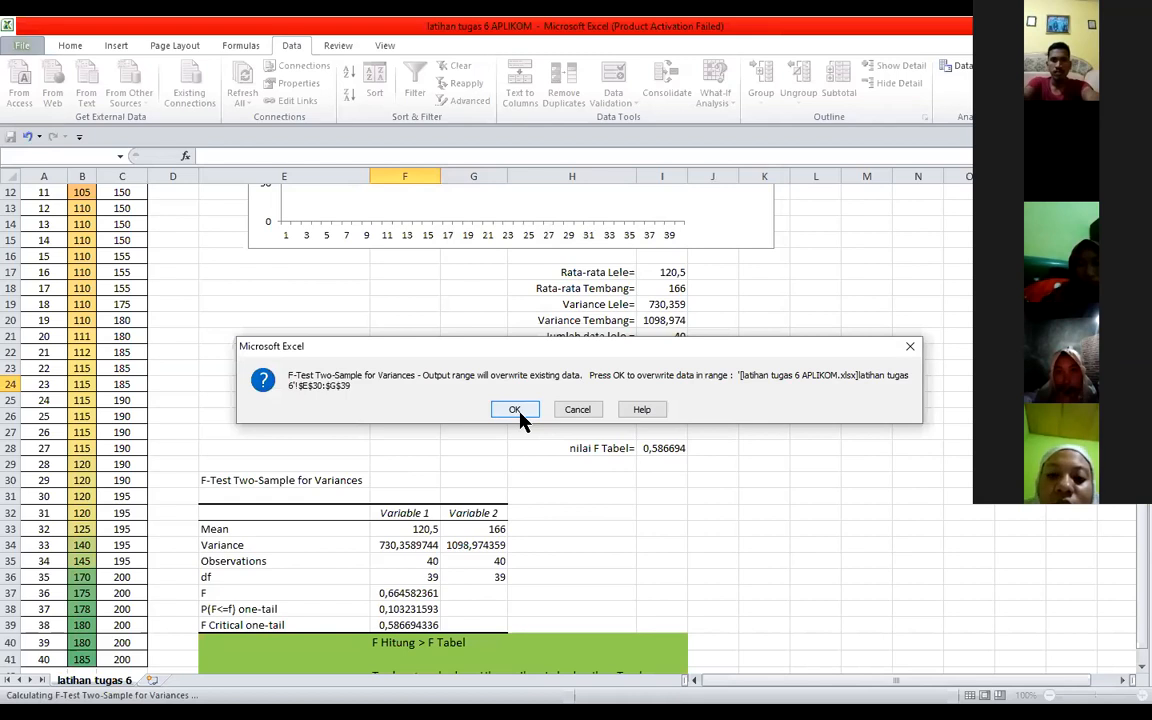
left_click(514, 410)
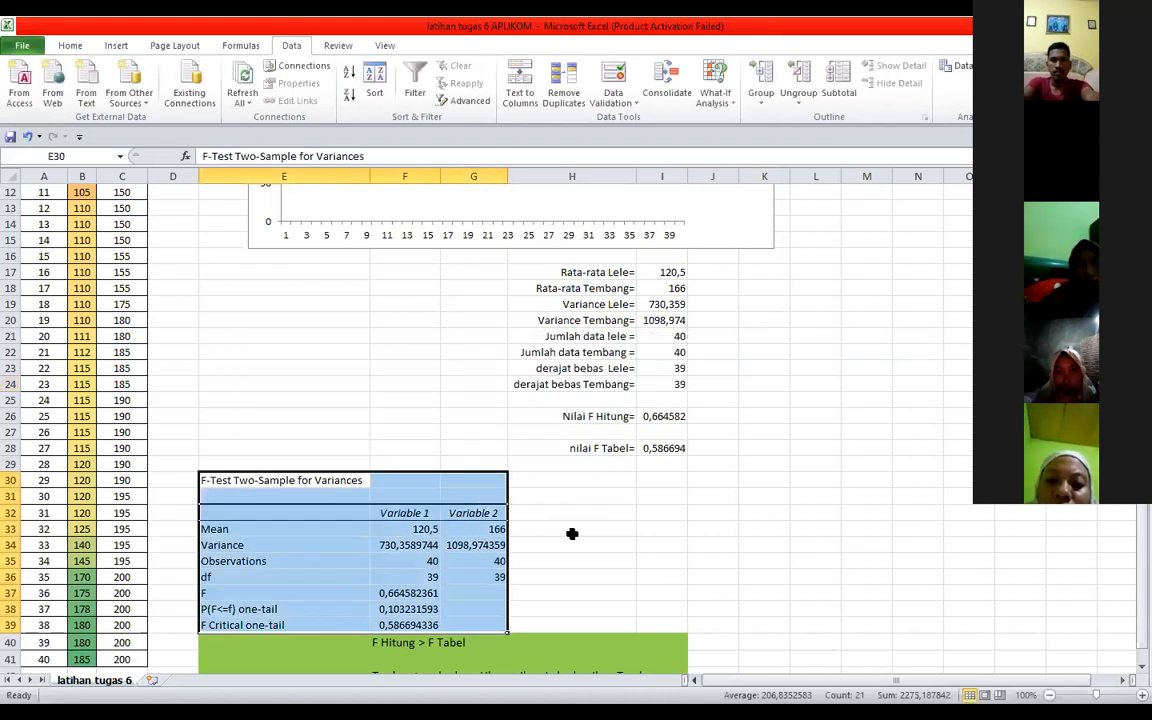
left_click(580, 528)
Fill the F-Test results table in E30:G39 with the standard orange colour.
scroll(661, 521, "down", 2)
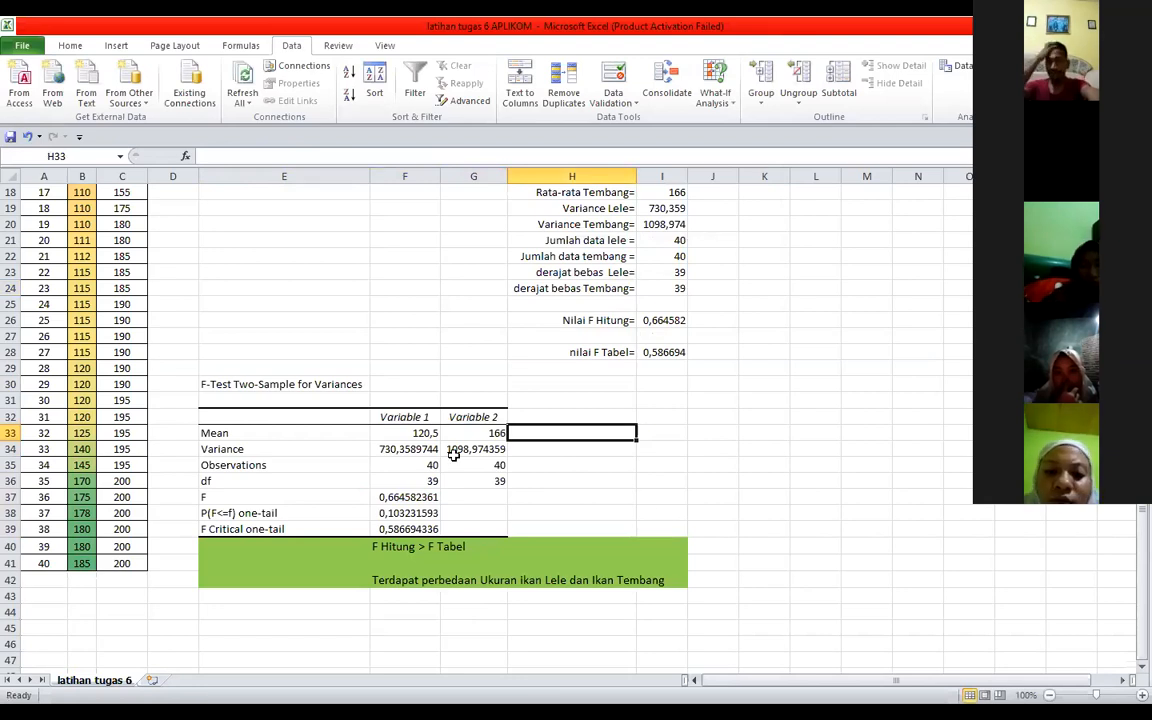
left_click_drag(199, 384, 500, 530)
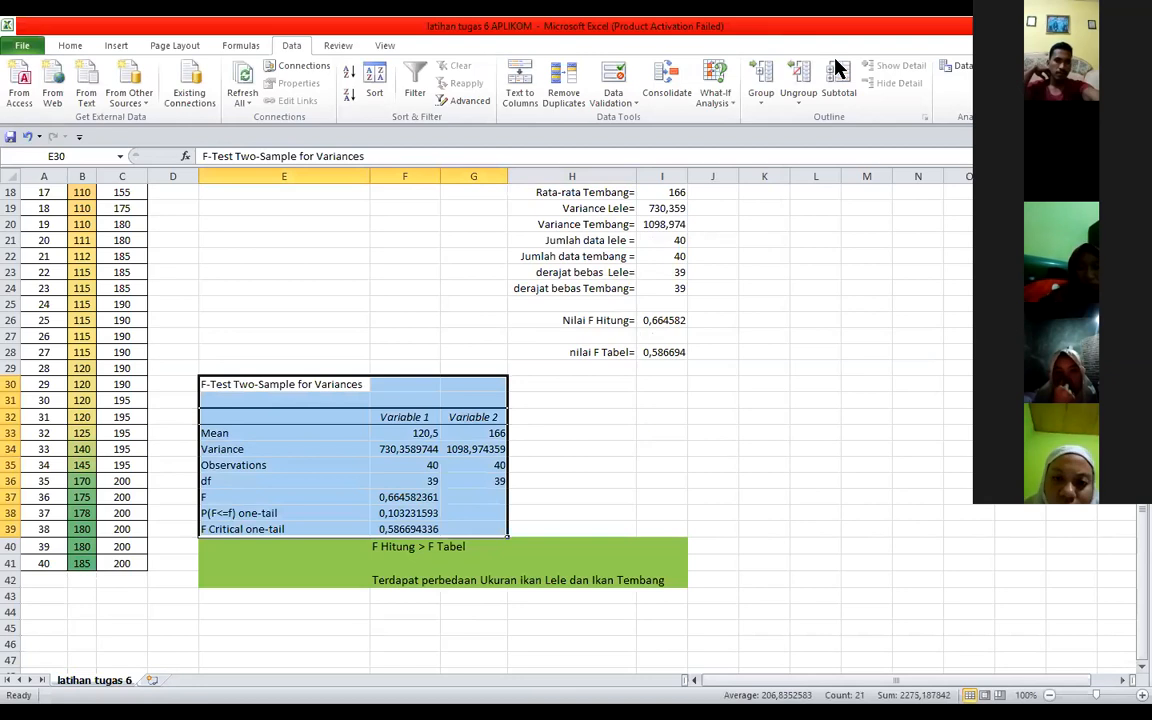
scroll(255, 100, "up", 4)
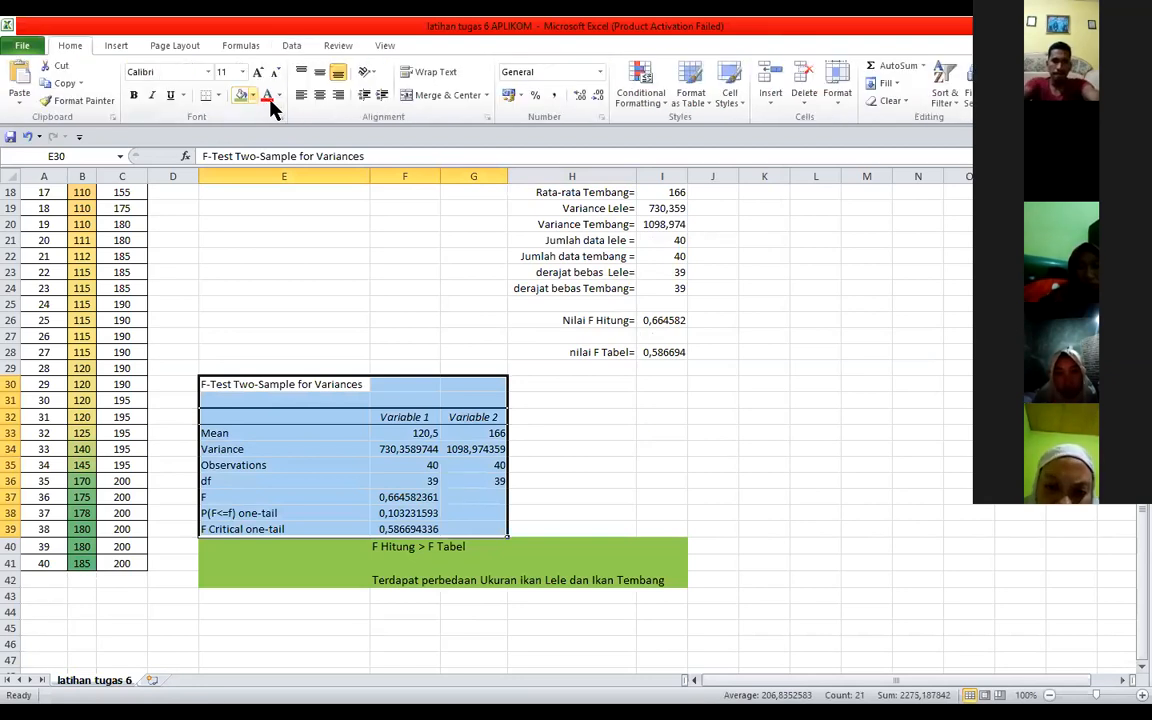
left_click(253, 95)
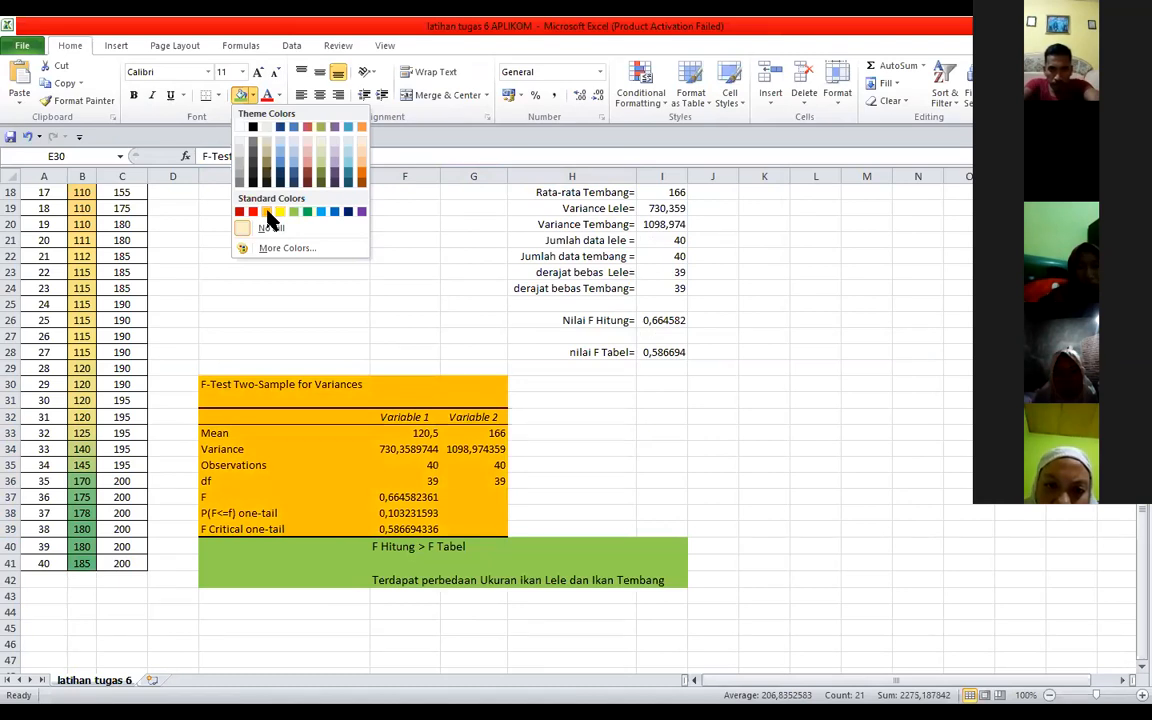
left_click(516, 465)
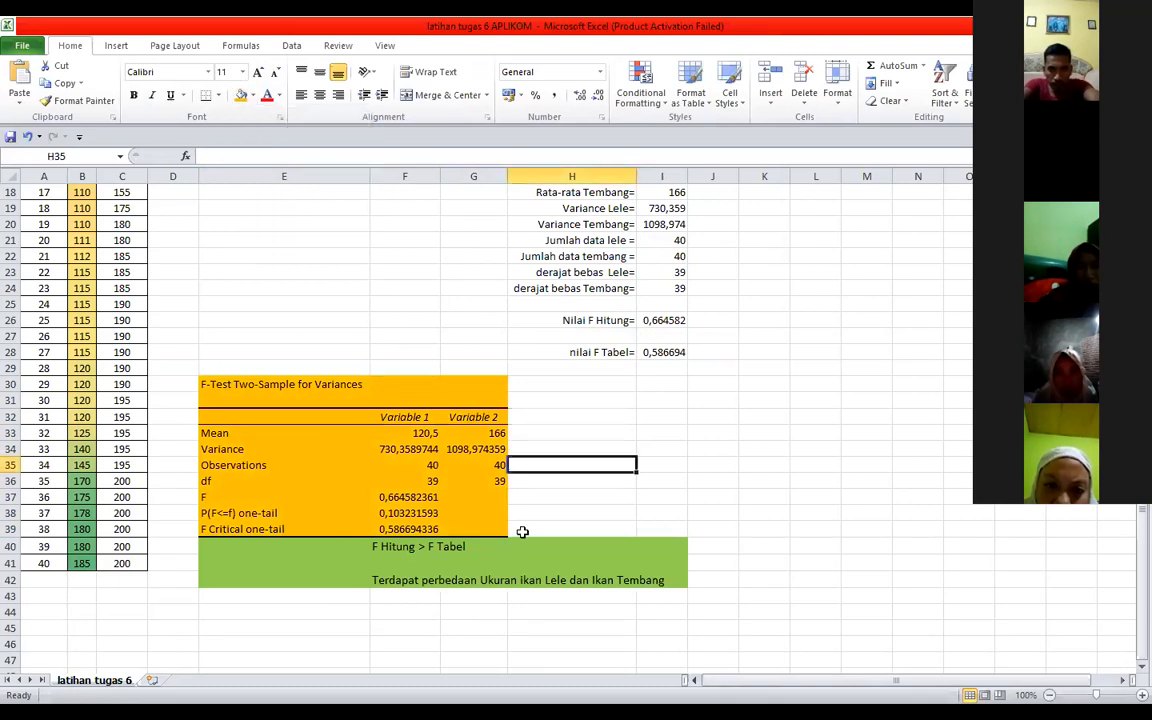
Compare the Variable 1 mean in F33 with the Lele average formula in I17.
scroll(631, 431, "up", 1)
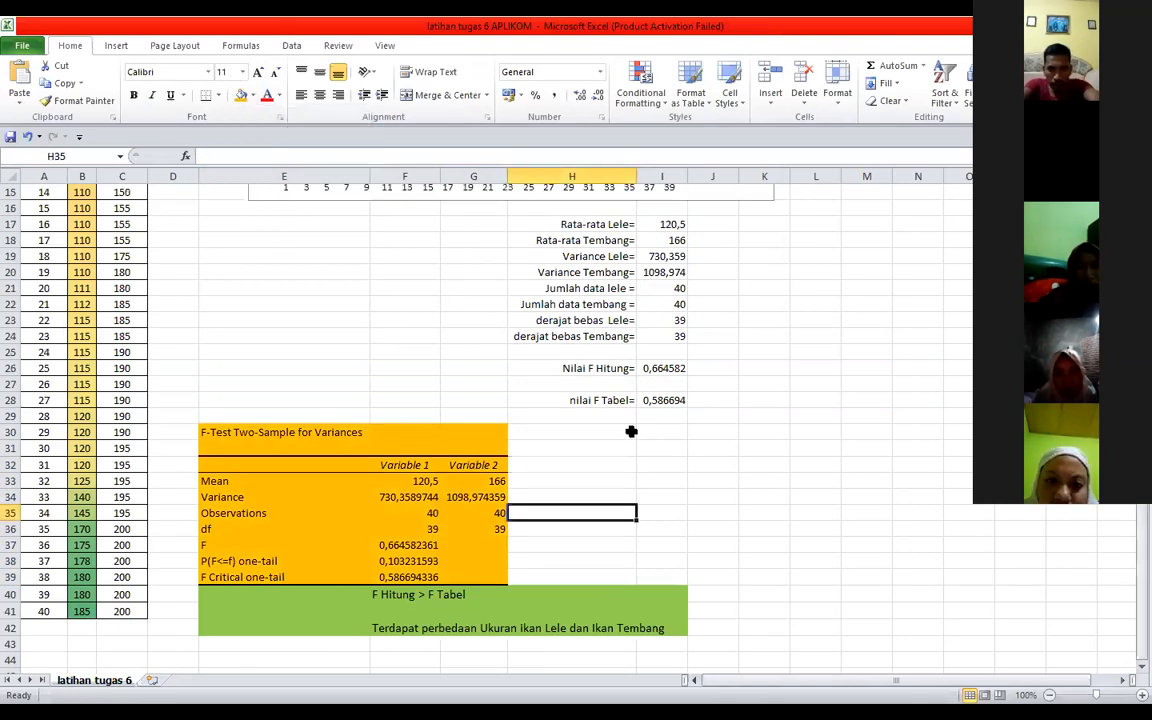
scroll(631, 431, "up", 1)
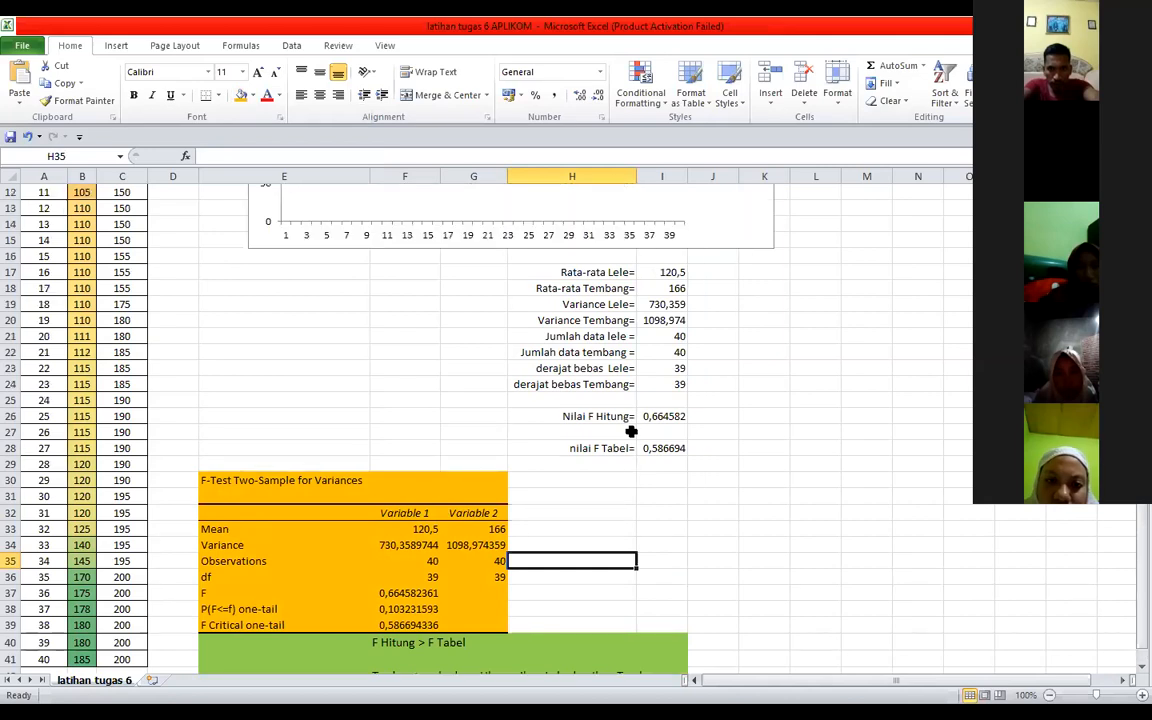
left_click(687, 528)
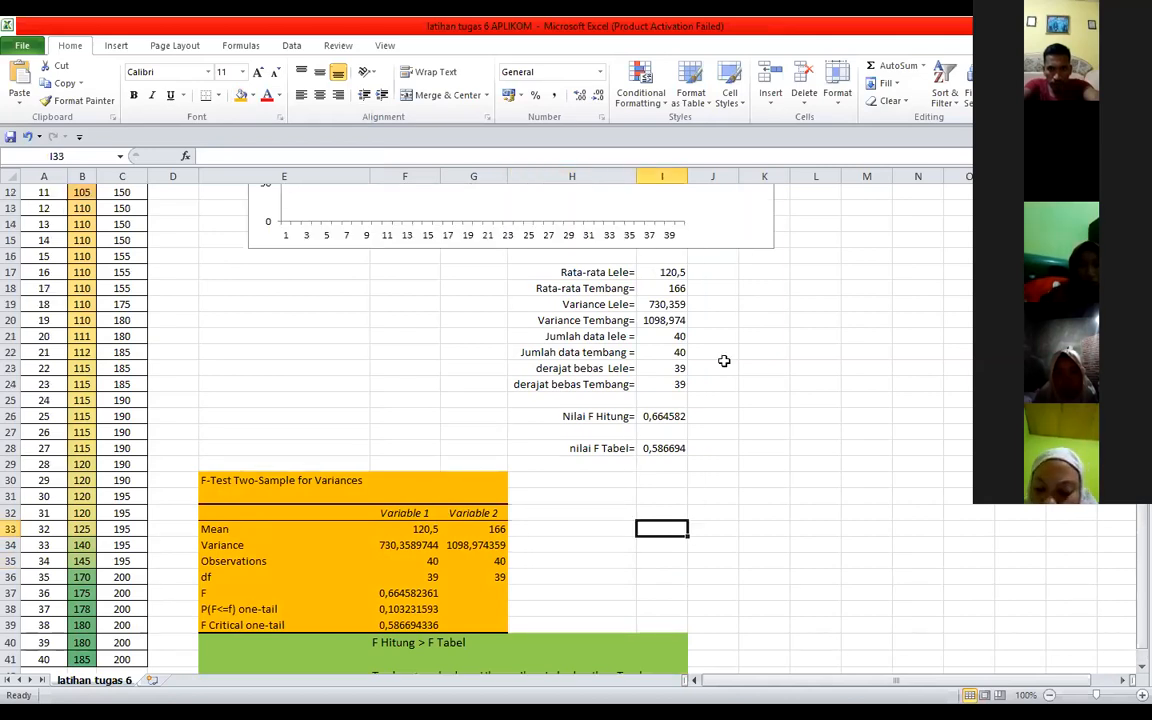
left_click(425, 531)
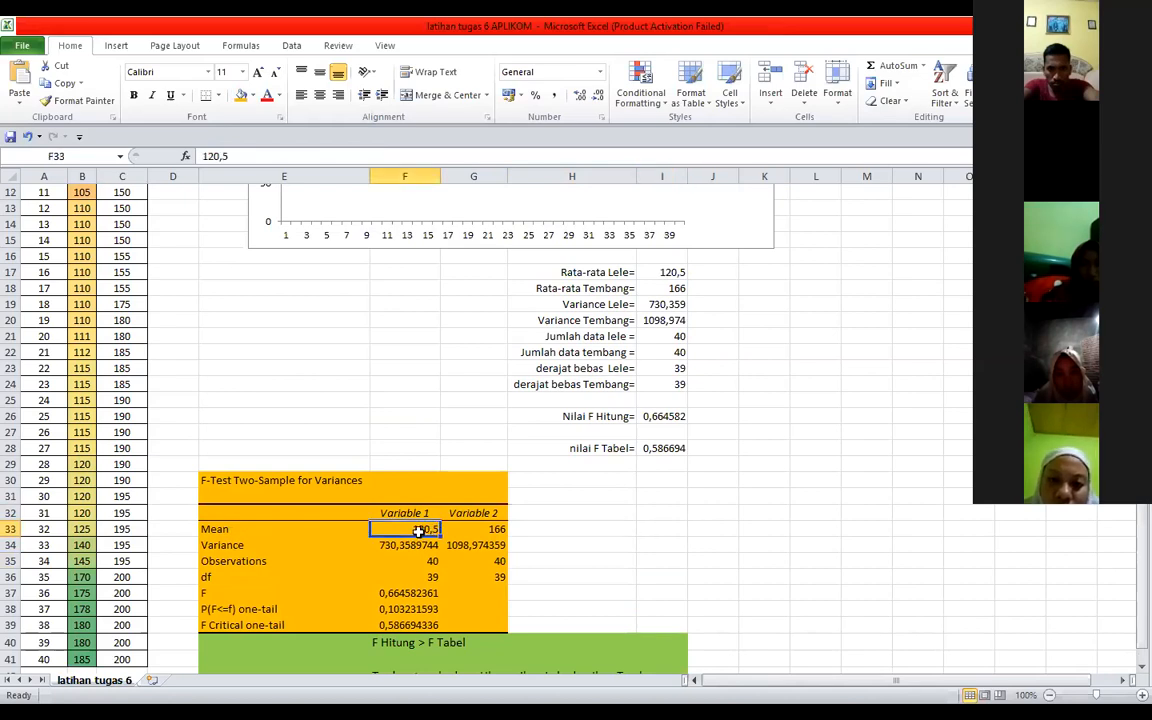
left_click(679, 269)
left_click(400, 529)
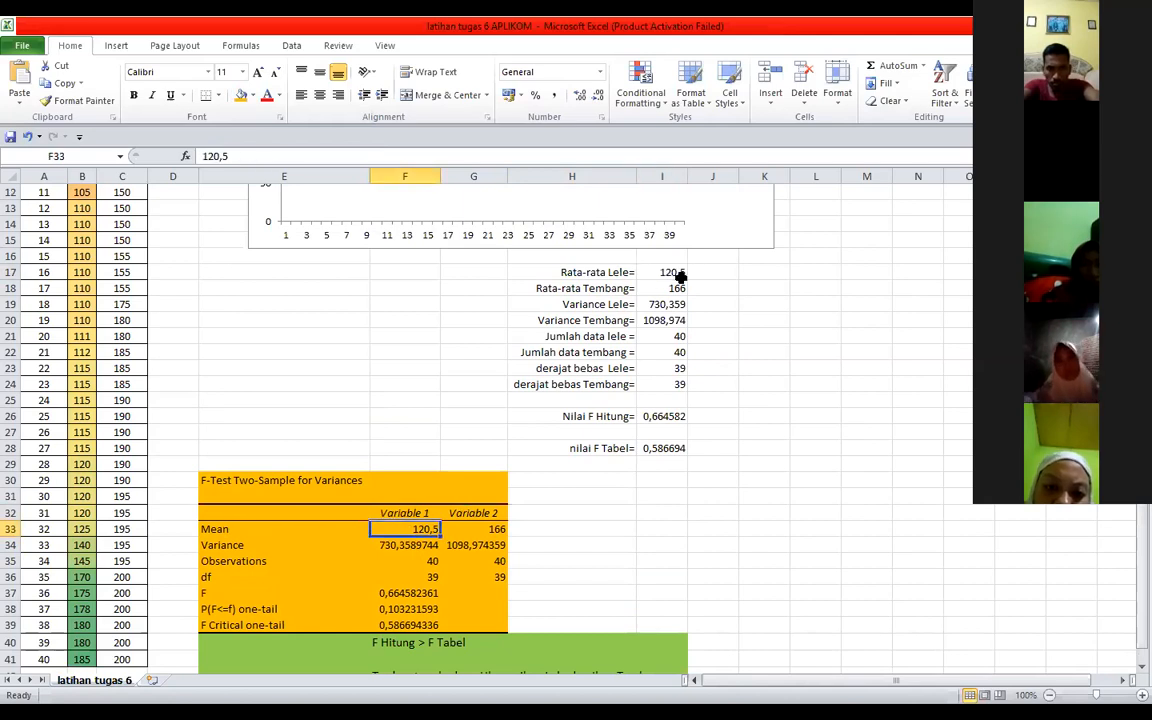
left_click(679, 272)
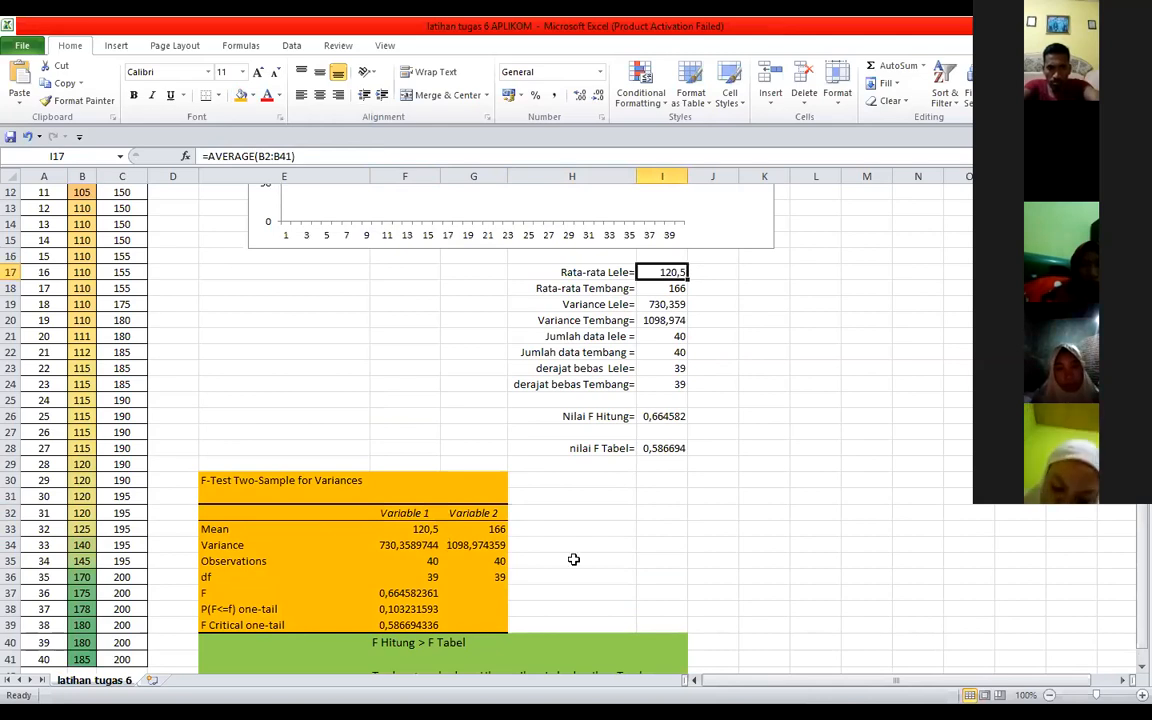
Compare the Variable 2 mean in G33 with the Tembang average formula in I18.
left_click(492, 529)
left_click(677, 288)
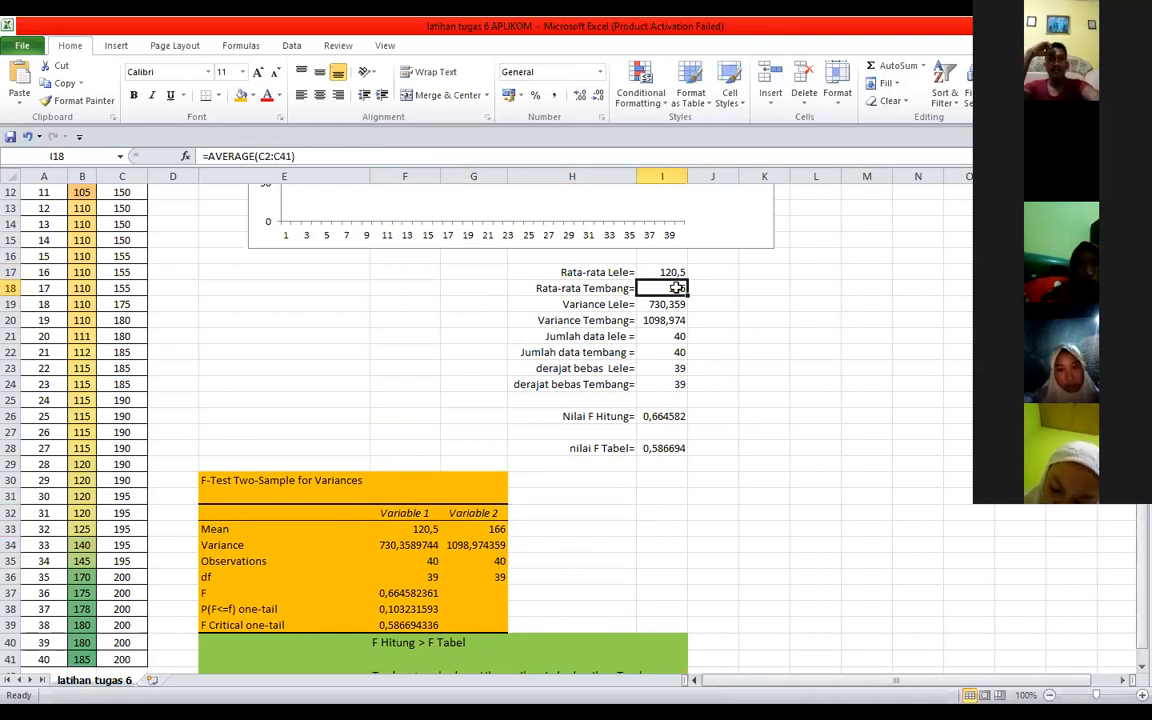
left_click(498, 530)
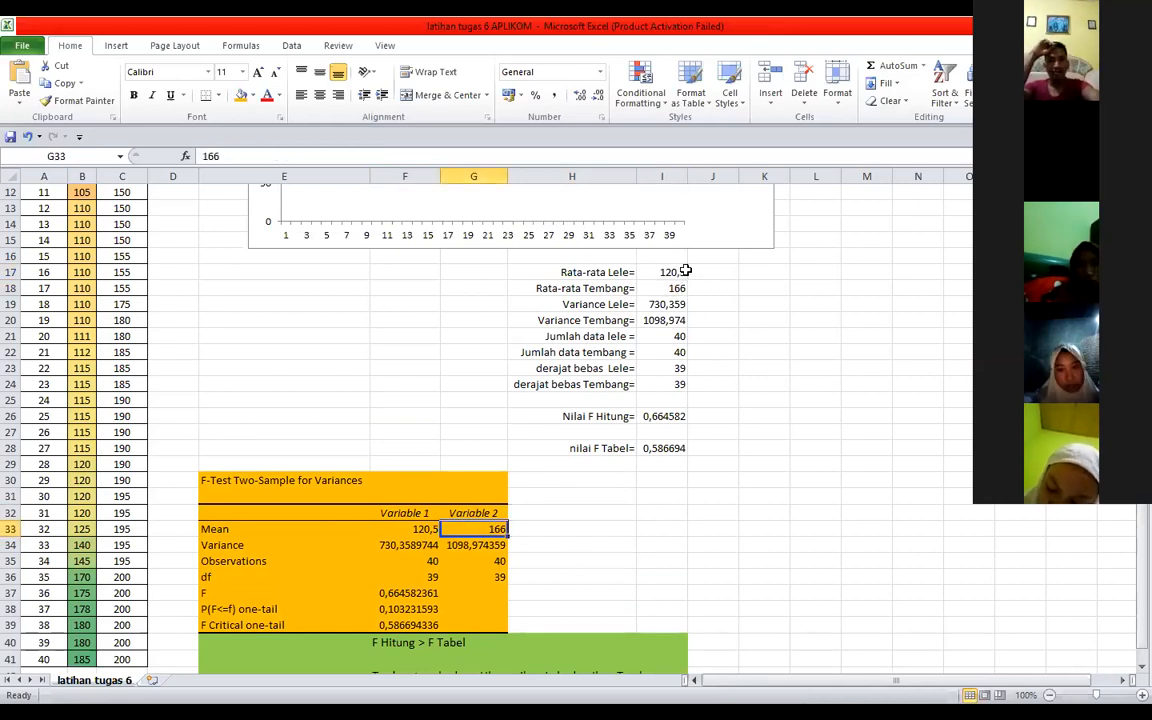
left_click(675, 288)
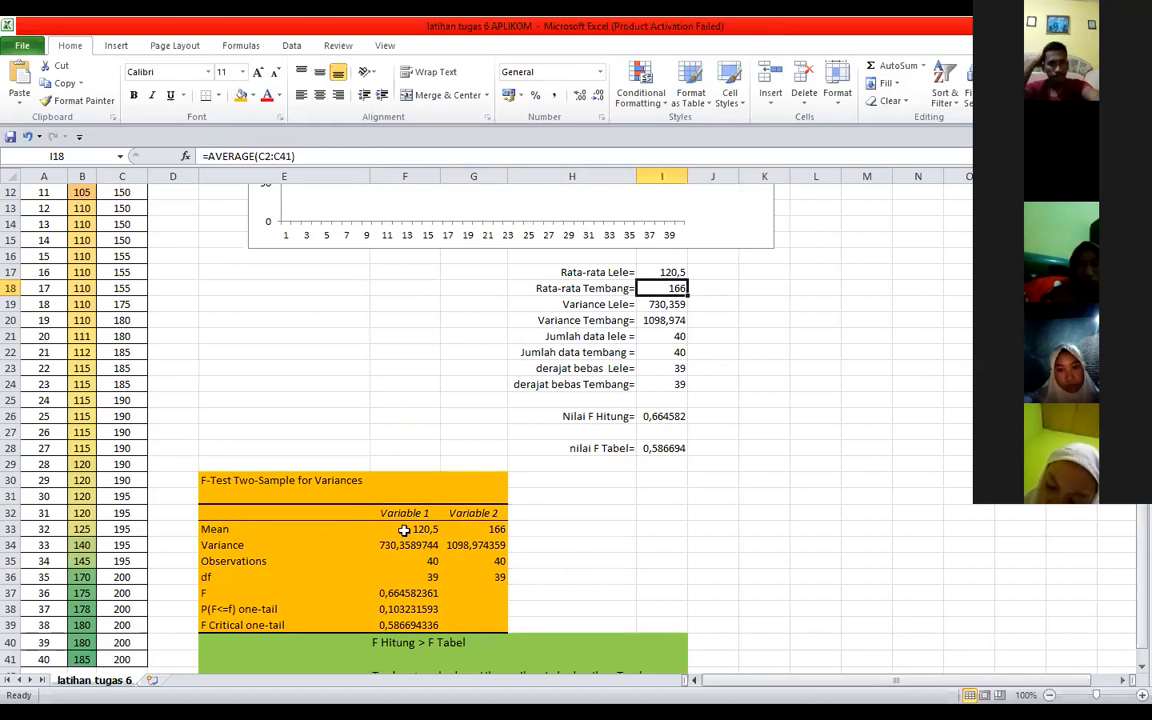
Compare the variances of both variables in F34 and G34 with the Lele and Tembang variance formulas in I19 and I20.
left_click(236, 545)
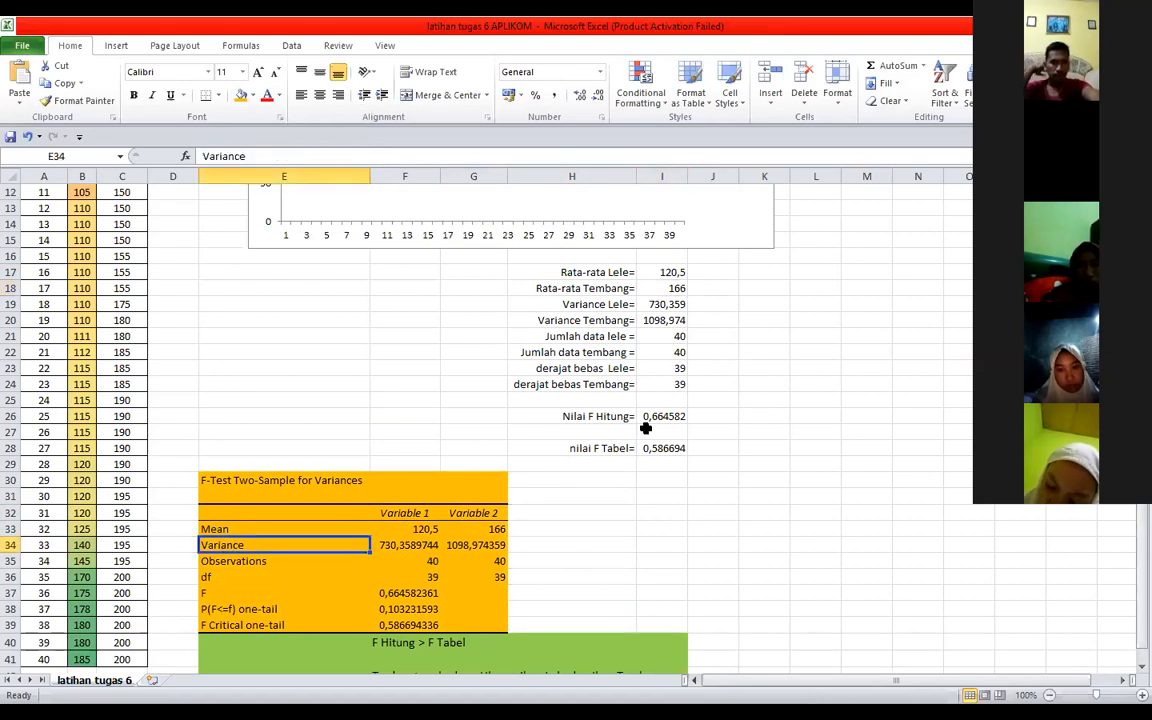
left_click(664, 304)
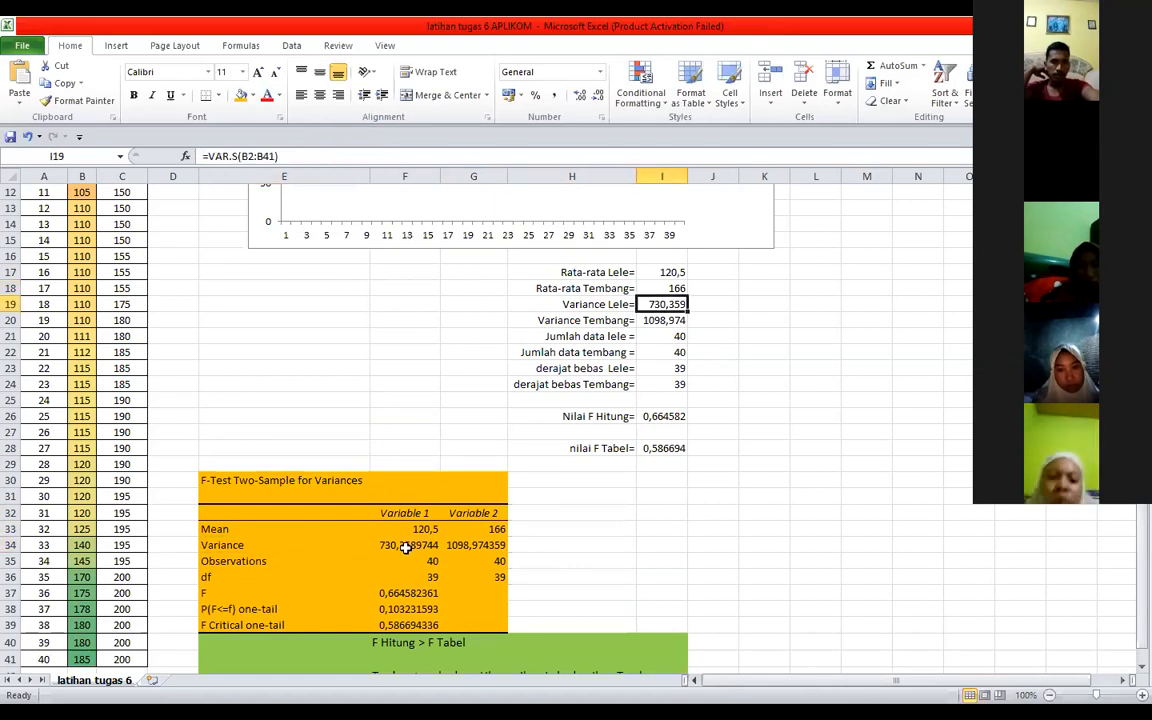
left_click(404, 547)
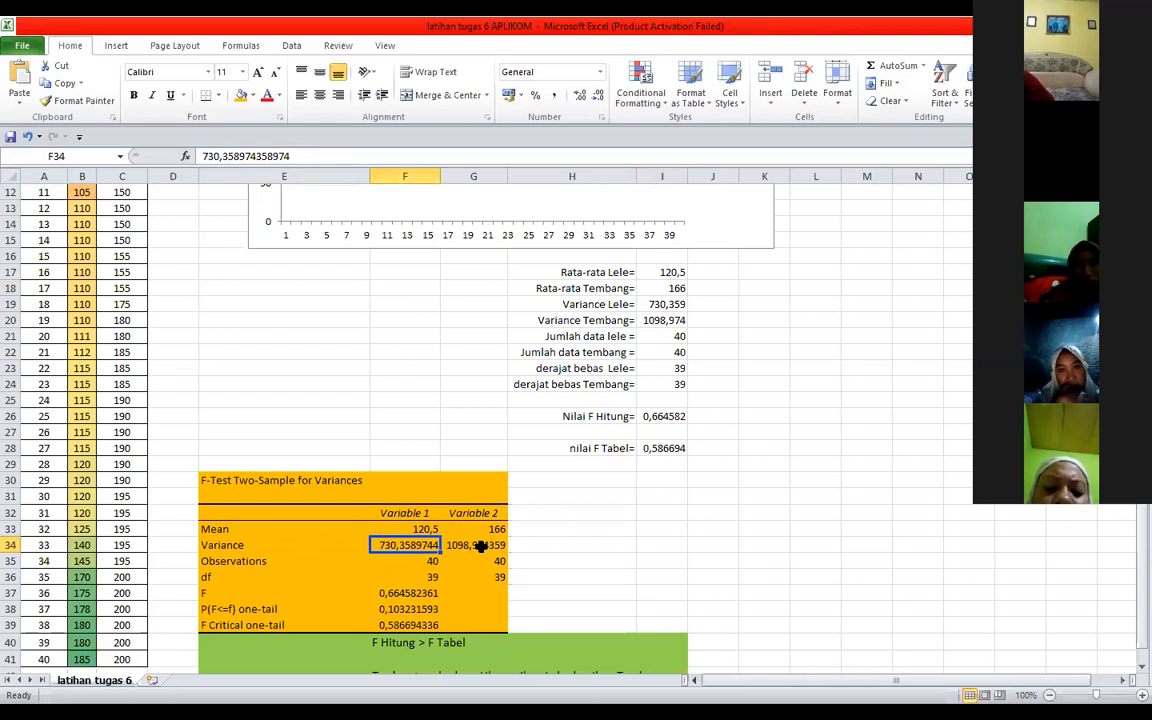
left_click(480, 545)
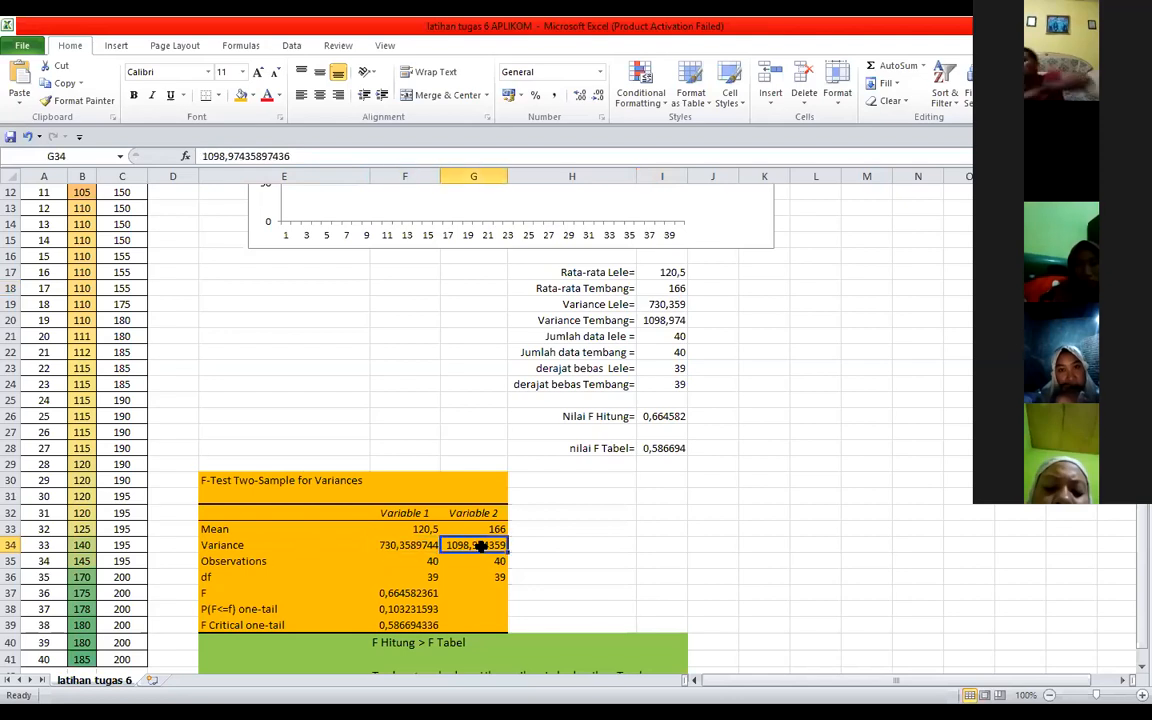
left_click(663, 322)
left_click(490, 546)
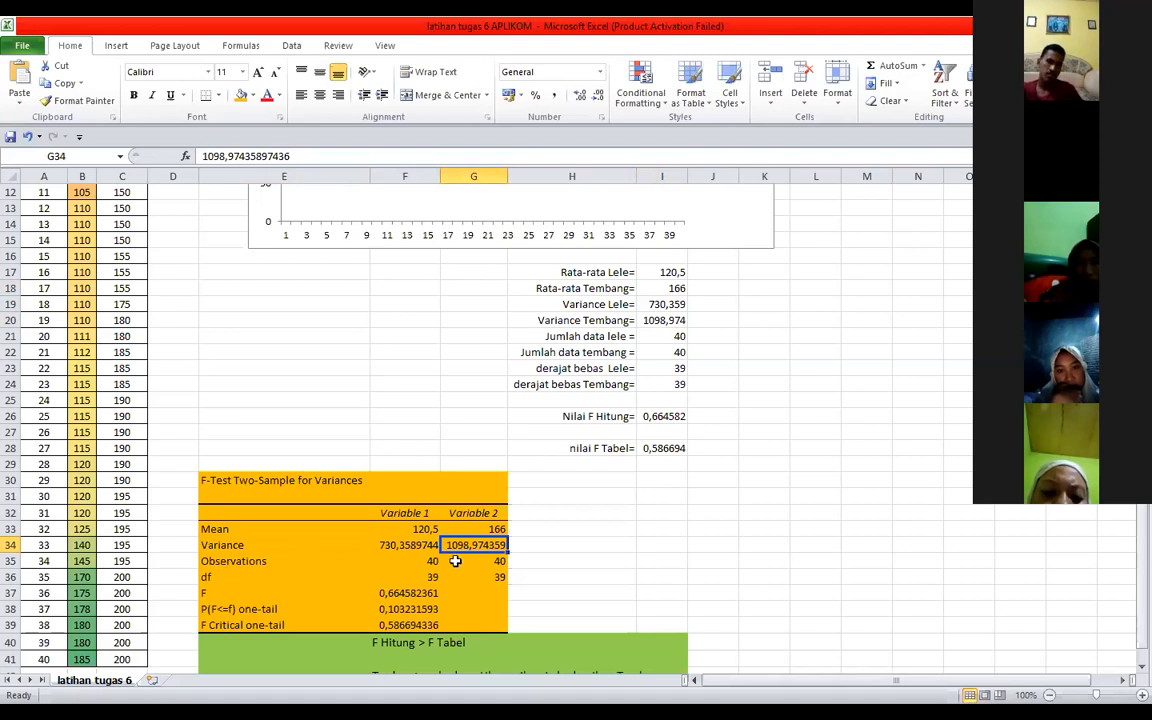
Compare the Observations values in row 35 with the Lele and Tembang count formulas in I21 and I22.
key("Down")
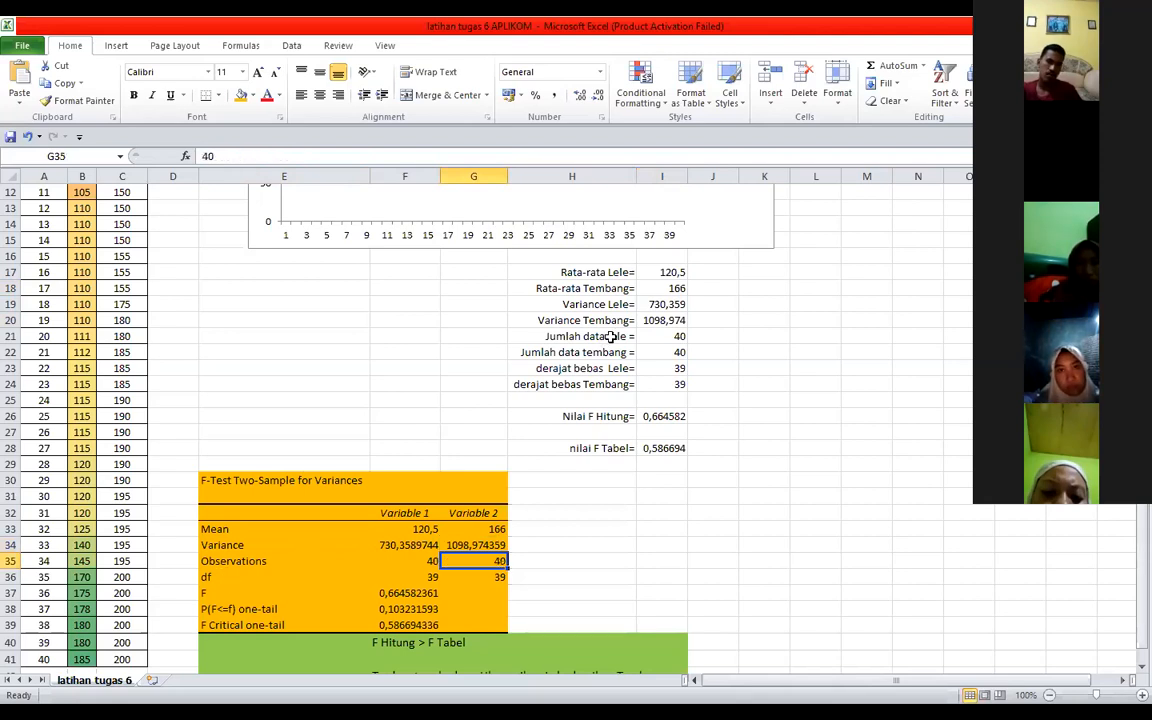
left_click(610, 338)
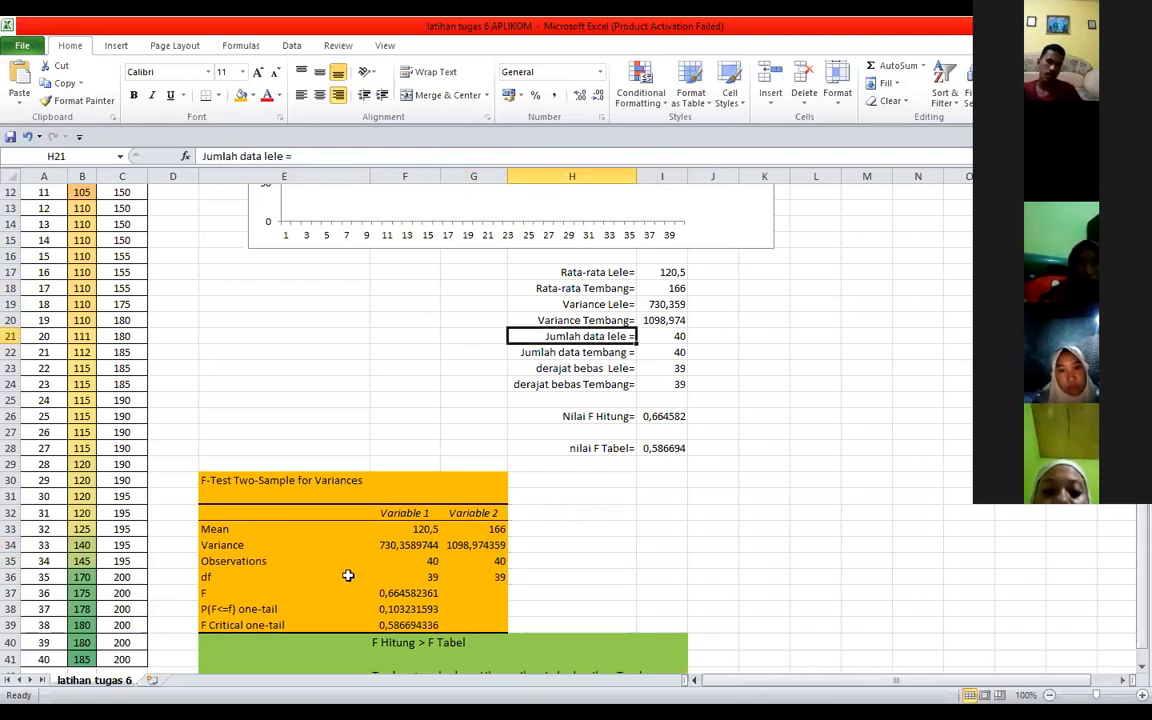
left_click(432, 563)
left_click(672, 336)
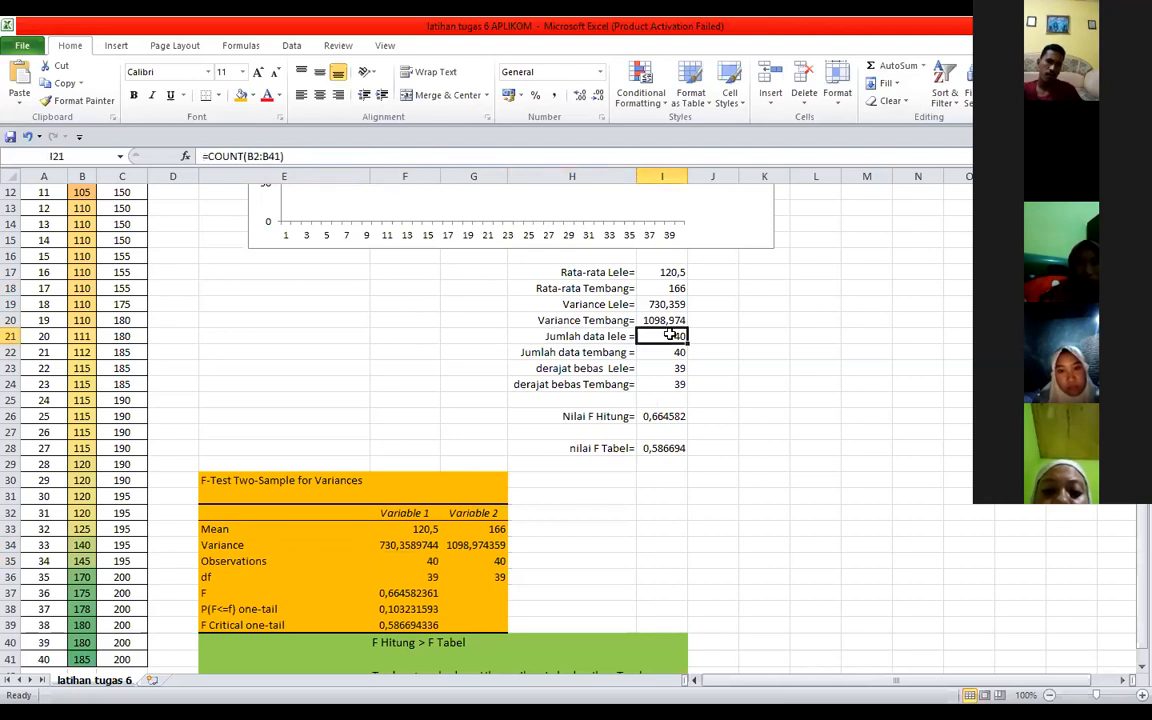
key("Down")
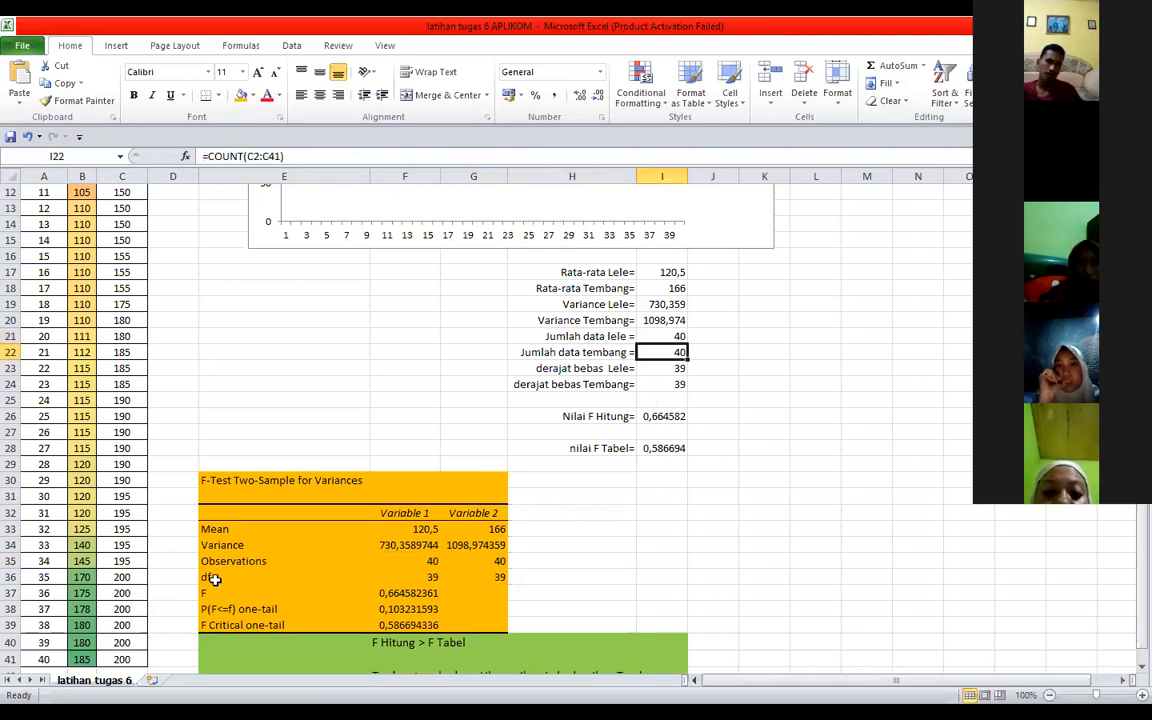
Compare the df values in F36 and G36 with the derajat bebas formulas for Lele and Tembang in I23 and I24.
left_click(415, 577)
key("Right")
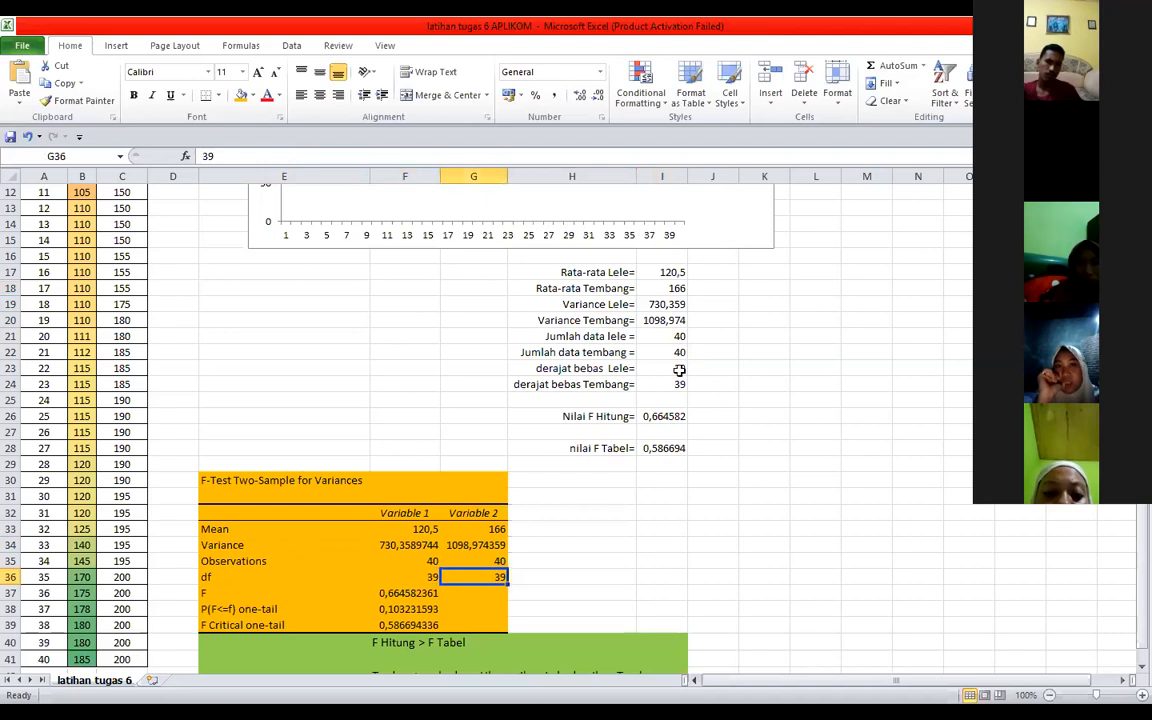
left_click(678, 370)
key("Down")
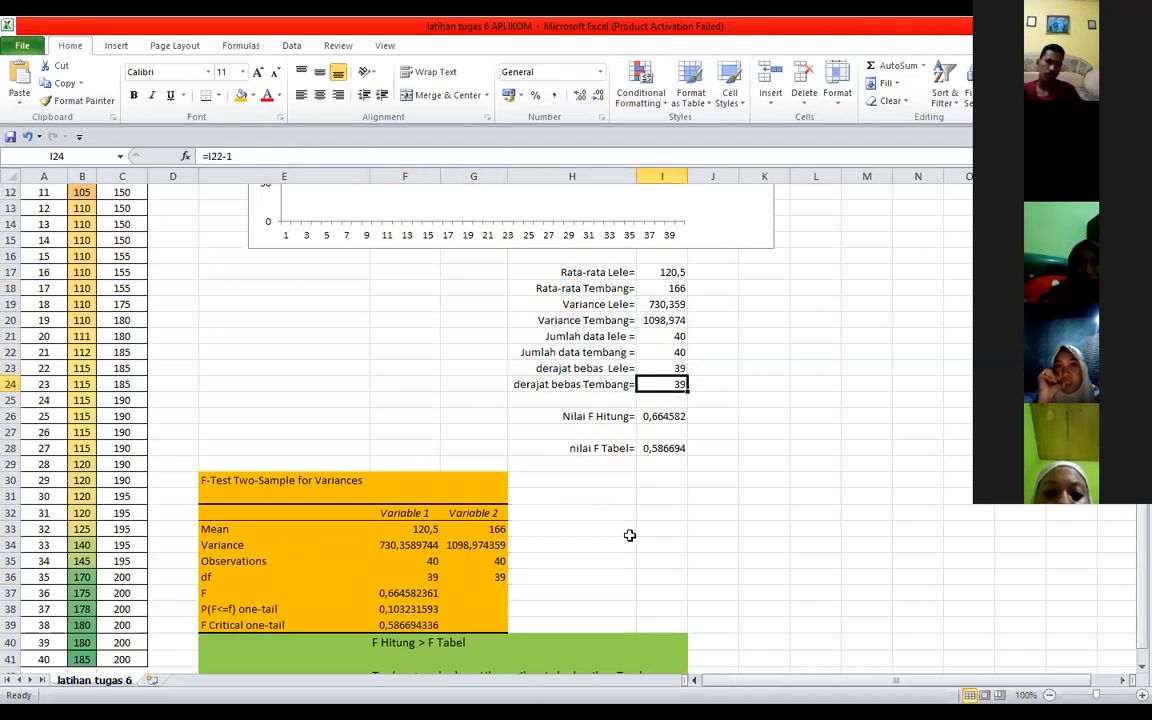
Compare the F value in F37 with Nilai F Hitung in I26, and F Critical in F39 with nilai F Tabel in I28.
scroll(636, 526, "down", 1)
left_click(378, 546)
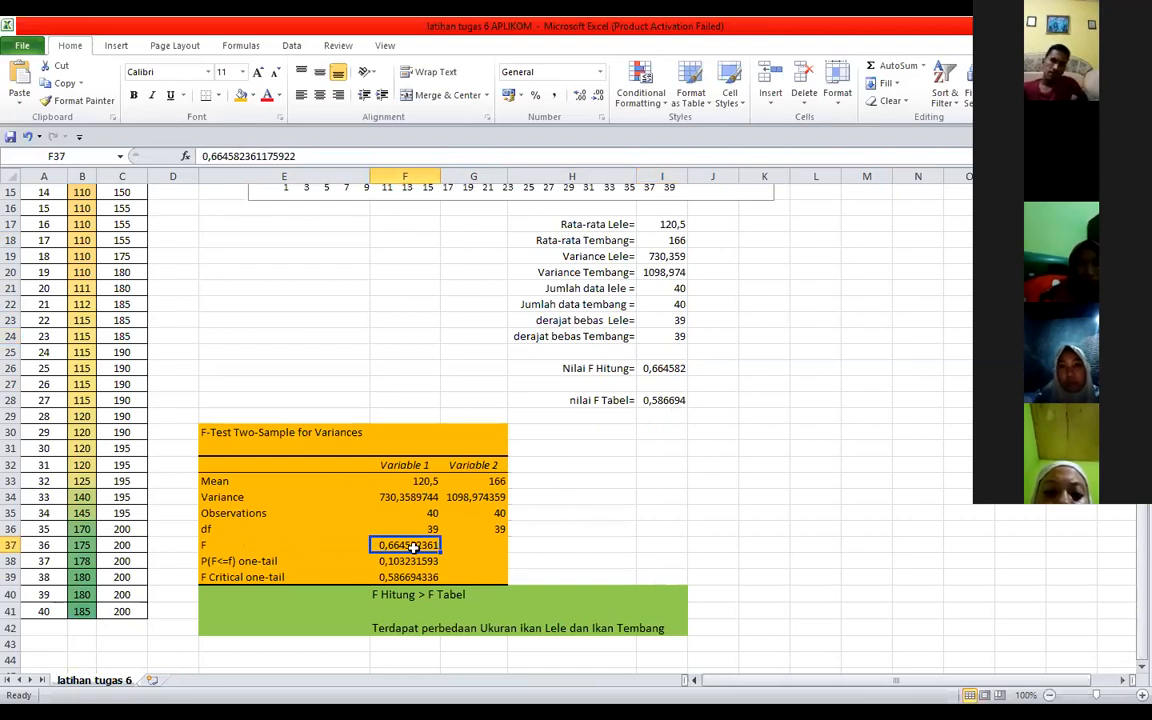
left_click(664, 368)
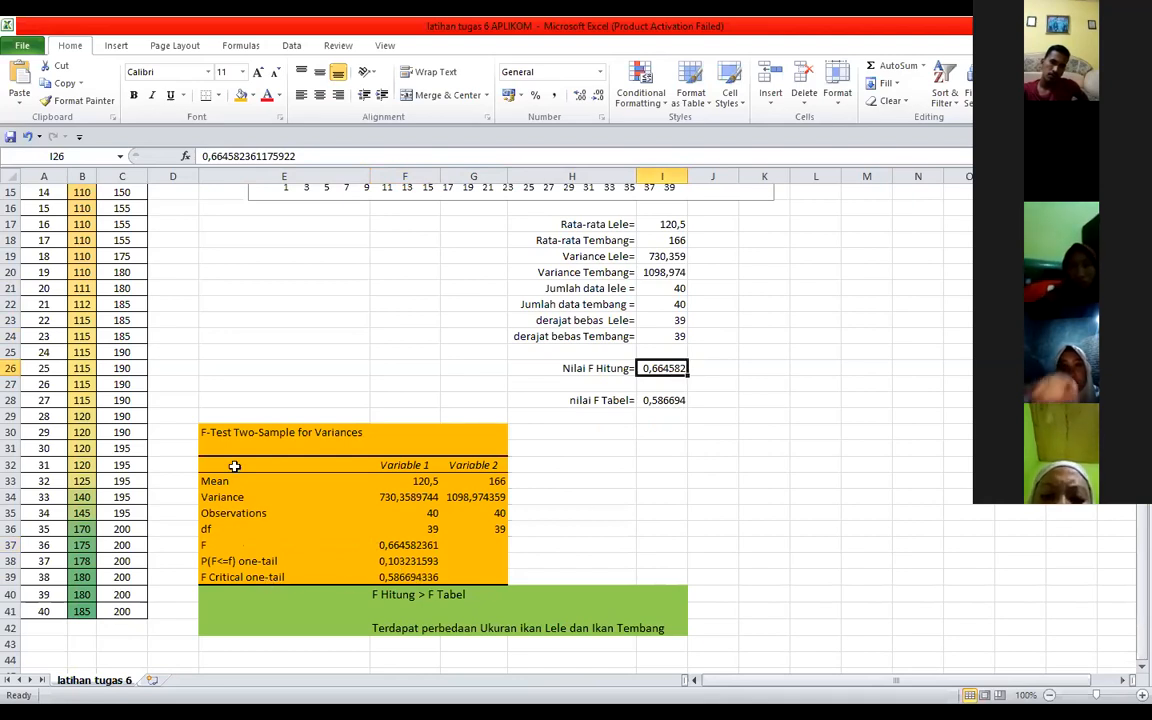
left_click(405, 577)
left_click(675, 400)
left_click(423, 578)
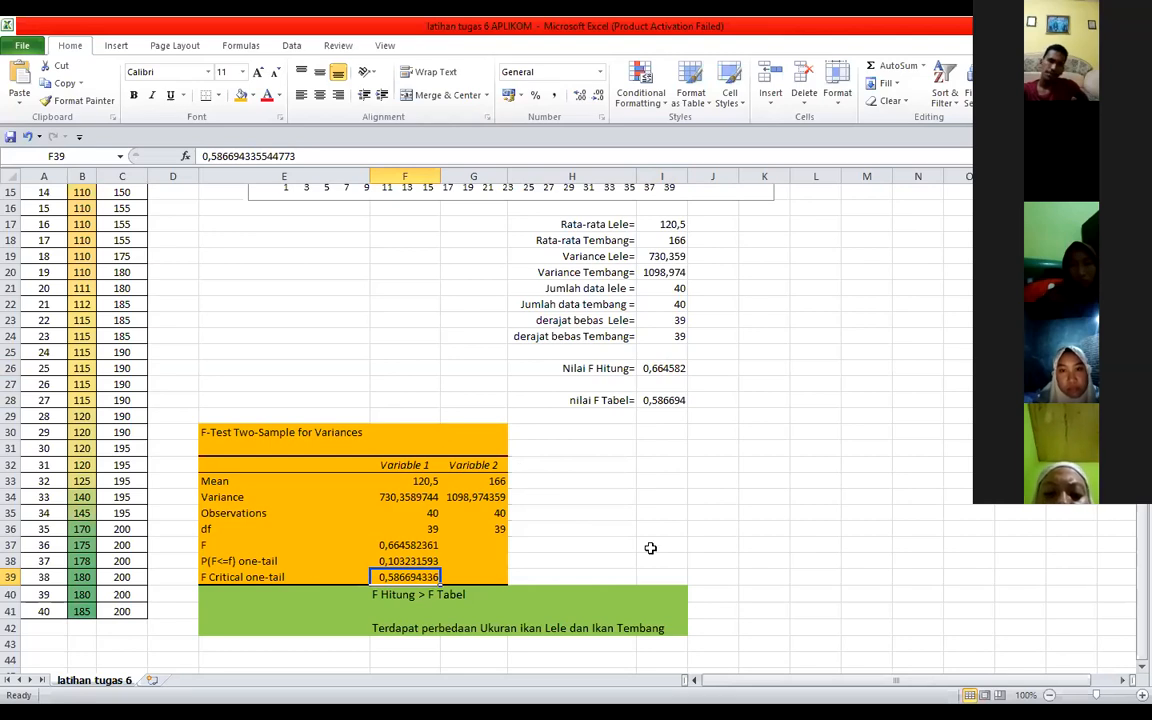
Fill the Nilai F Hitung value in I26 with orange and the nilai F Tabel value in I28 with standard light green.
left_click(516, 545)
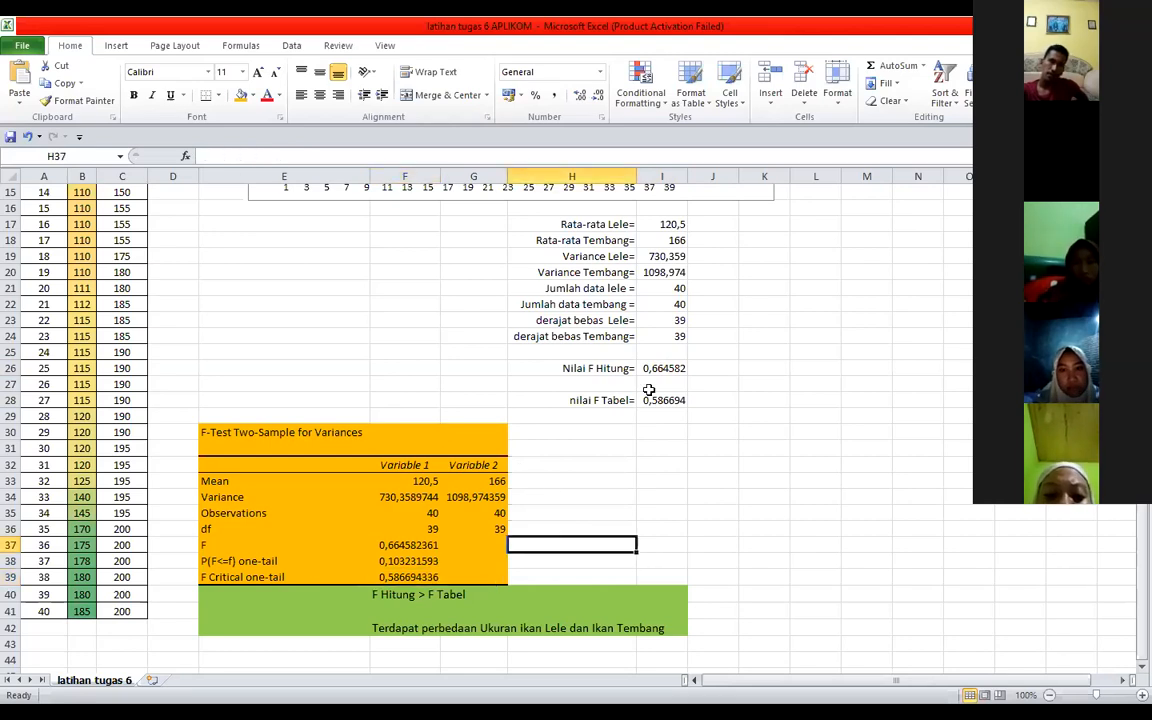
left_click(617, 413)
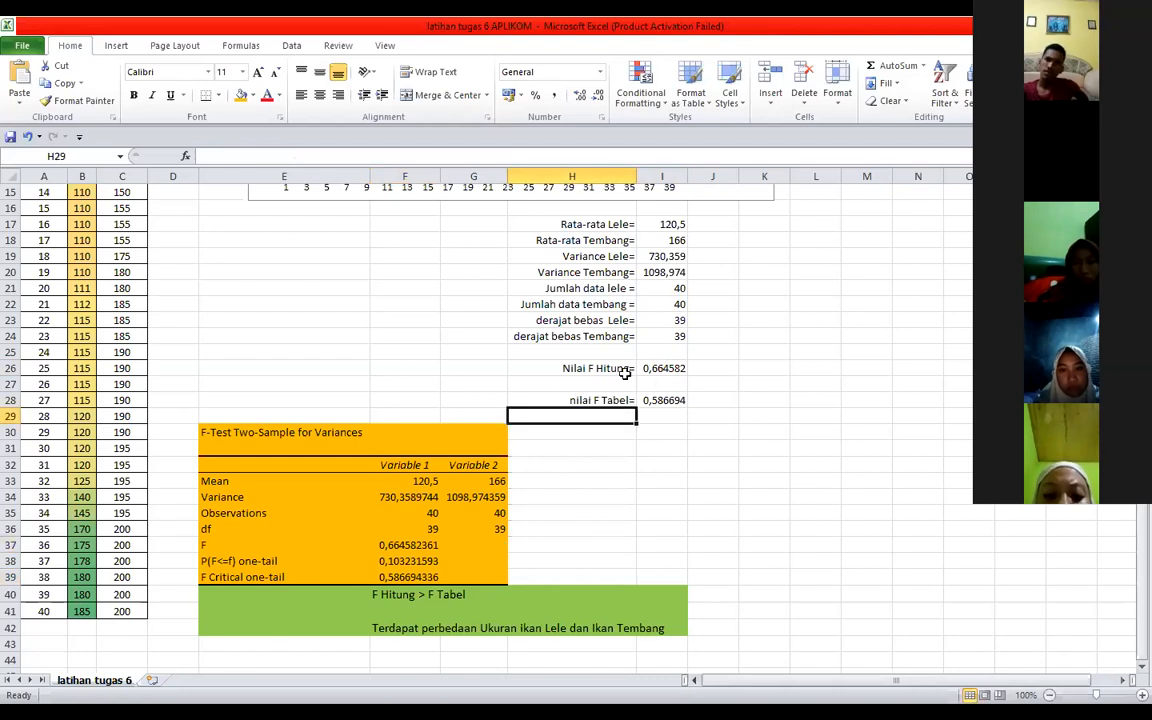
left_click(628, 368)
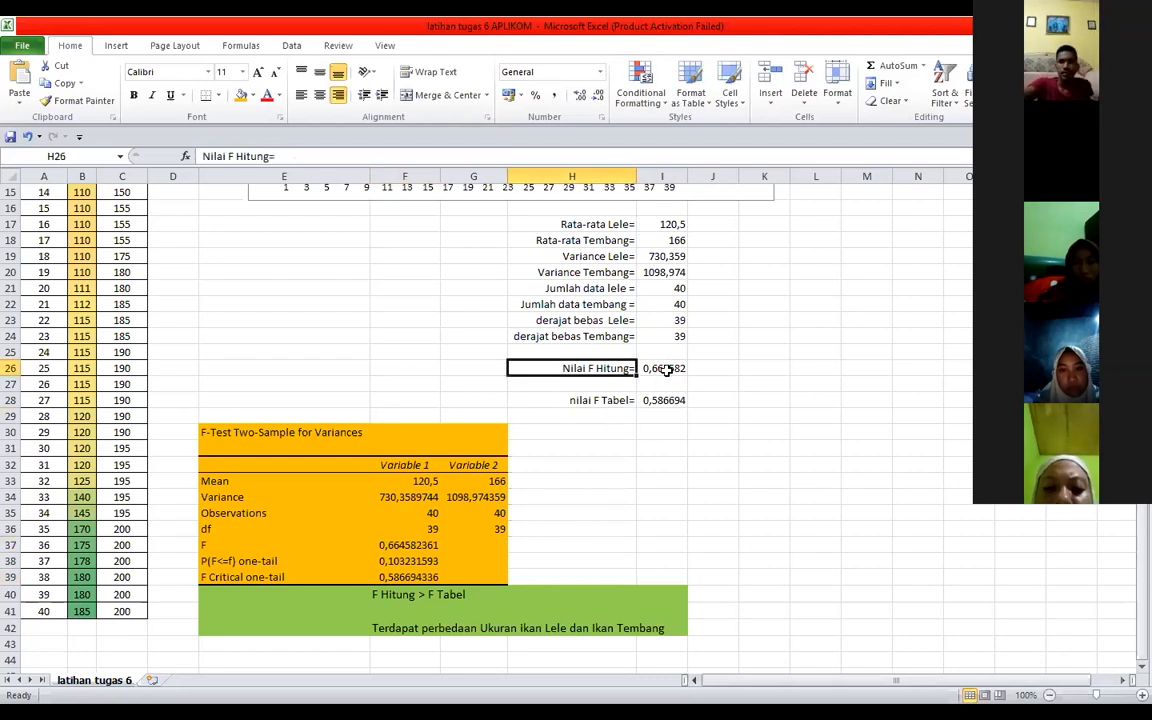
left_click(612, 410)
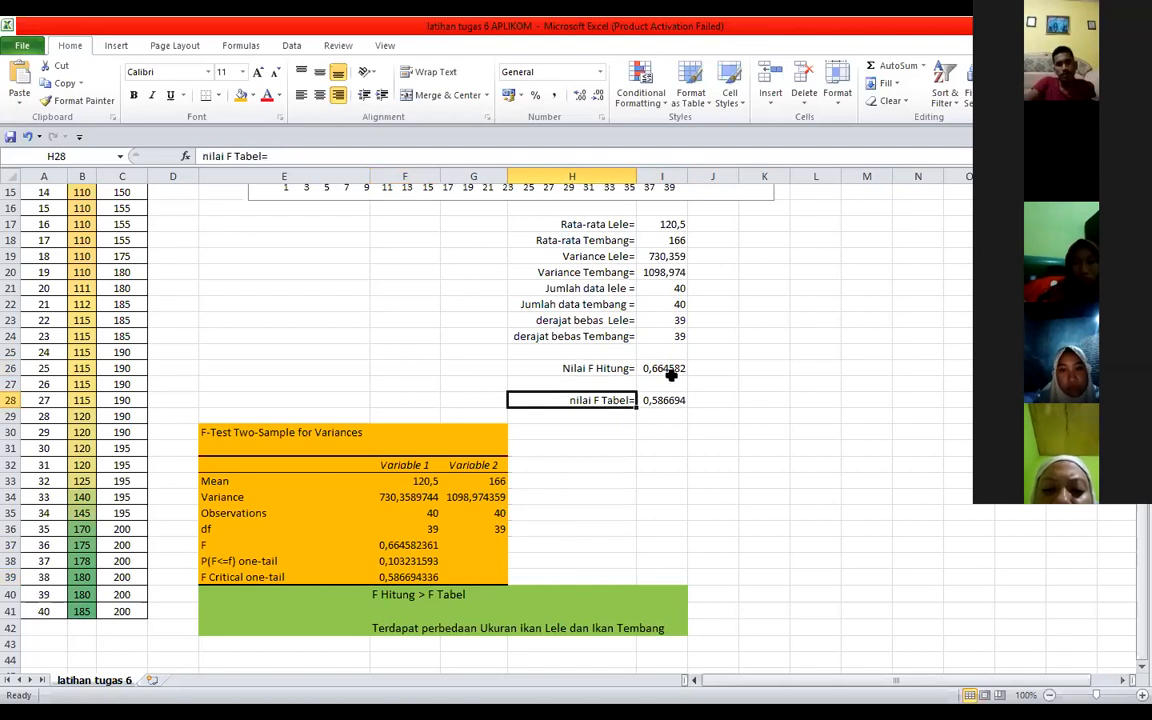
left_click(671, 374)
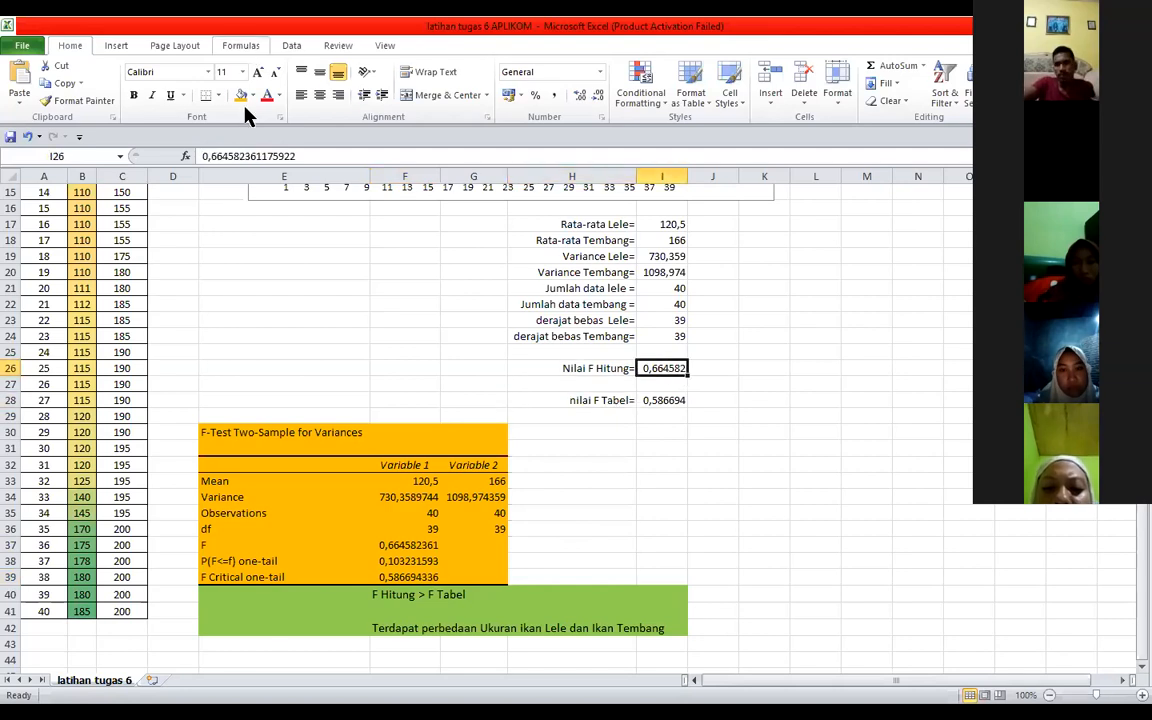
left_click(241, 95)
key("Down")
key("Down")
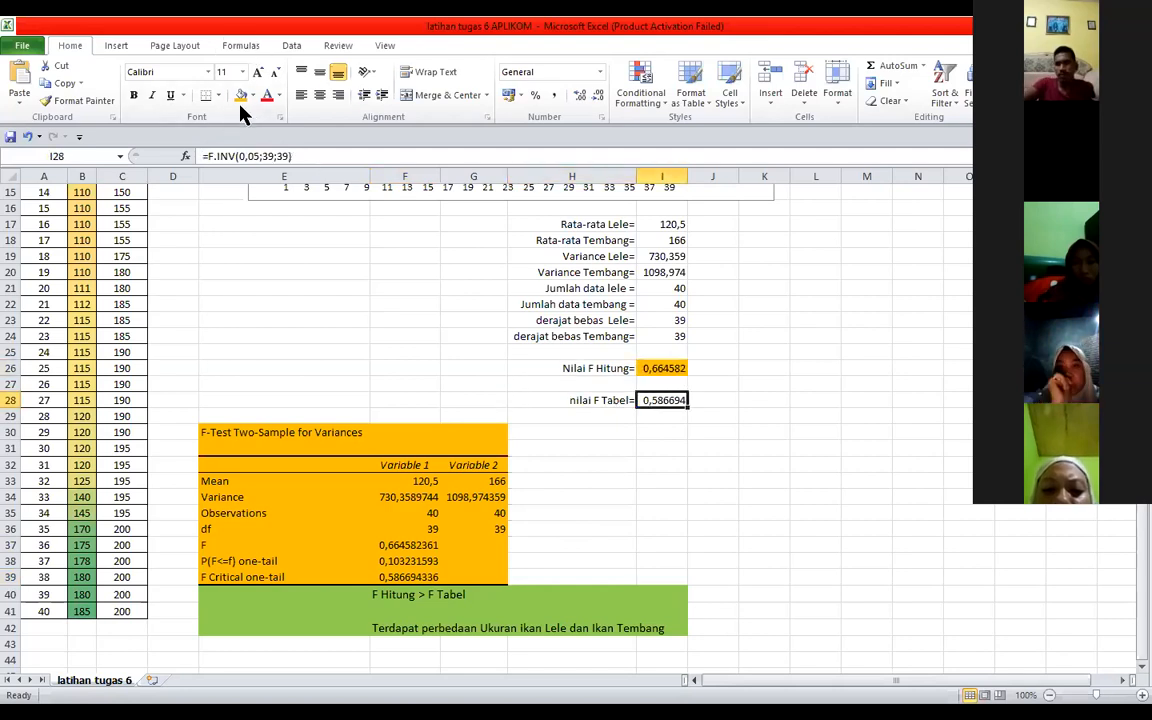
left_click(253, 96)
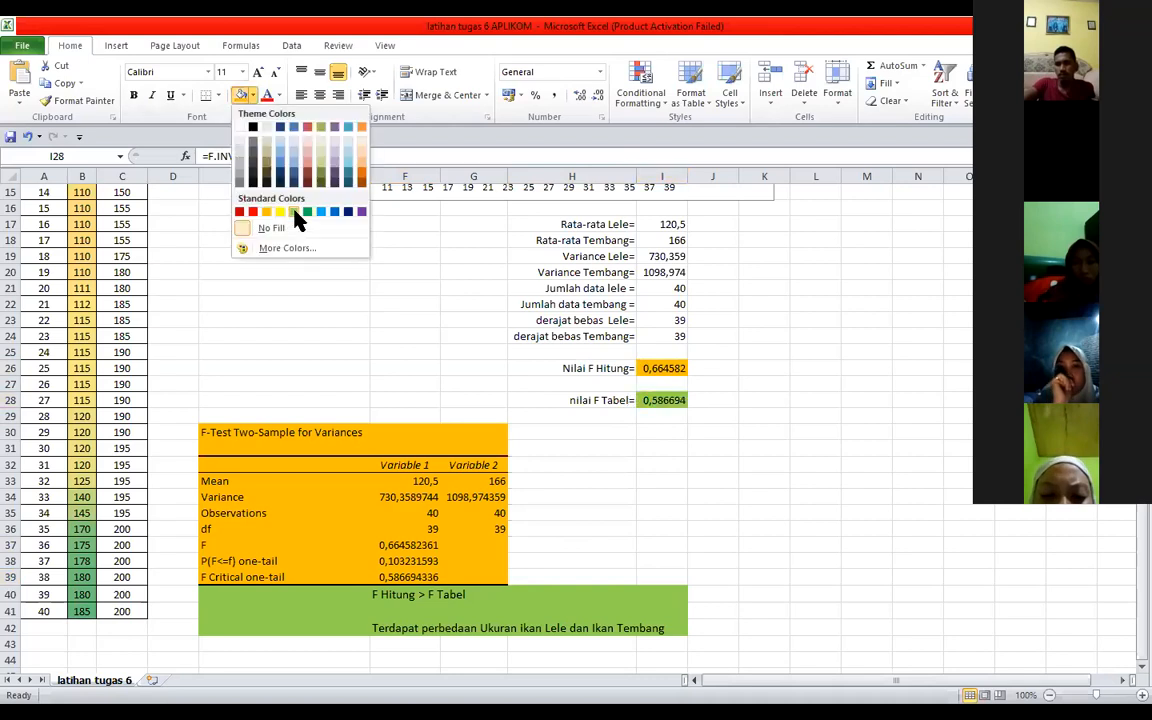
left_click(662, 448)
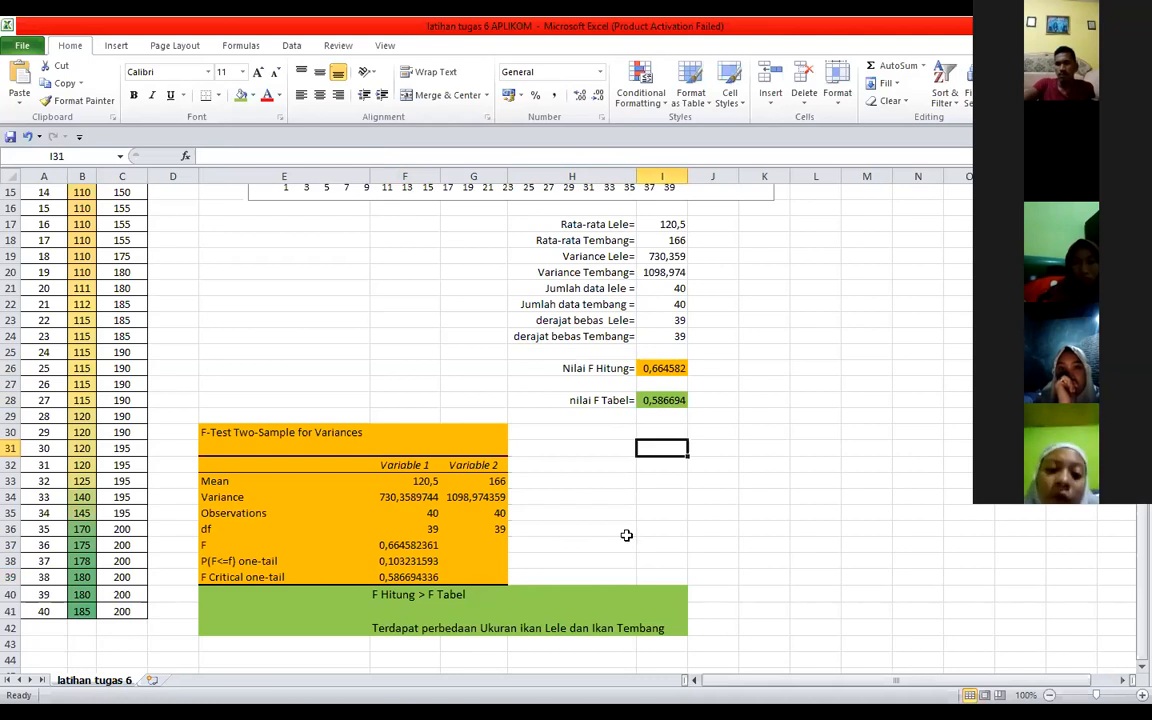
Read the conclusion about the size difference between Lele and Tembang fish in row 42.
scroll(641, 510, "down", 2)
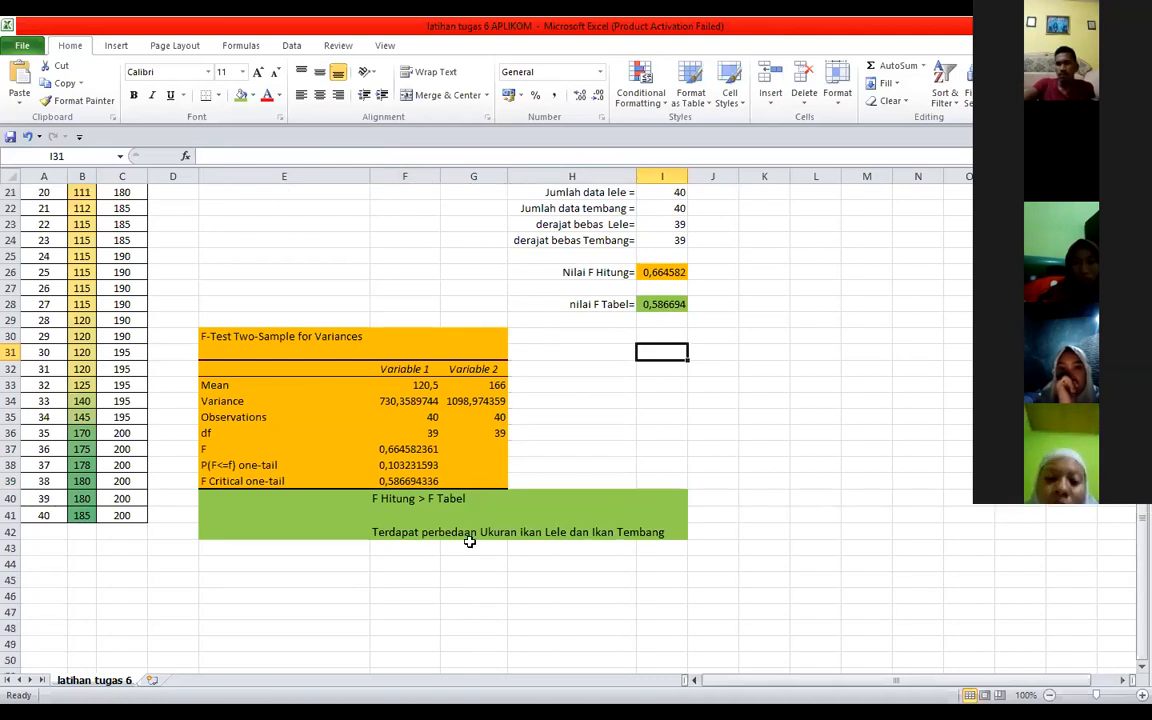
left_click(394, 531)
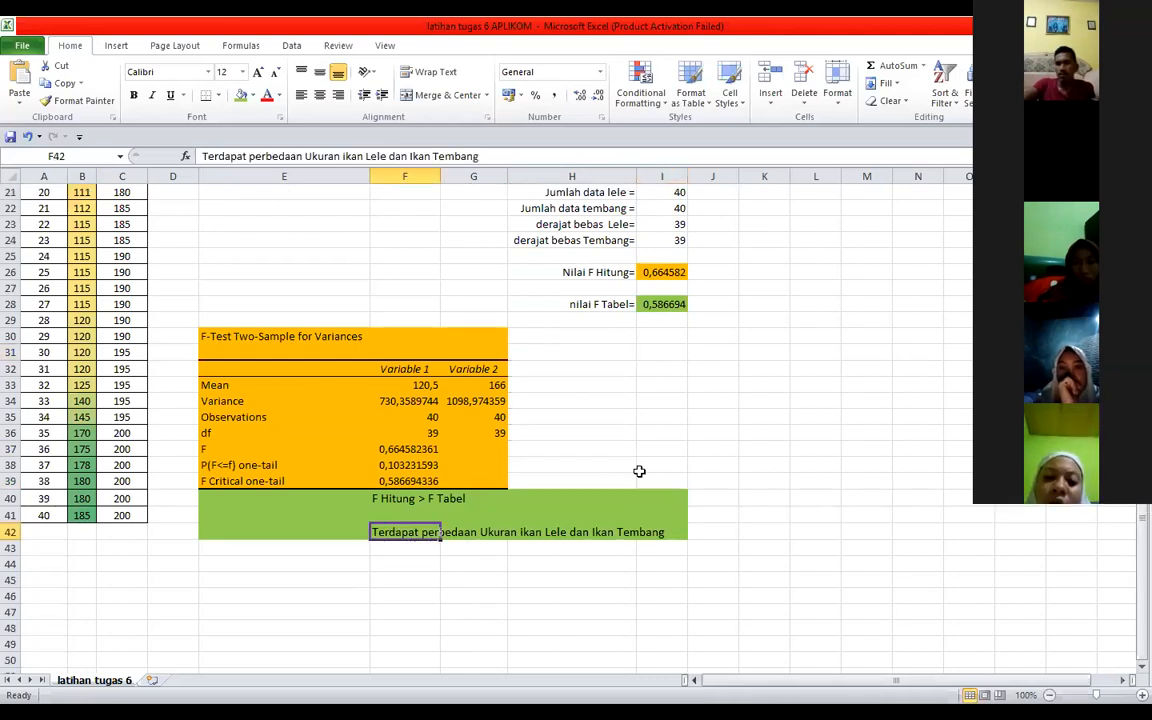
left_click(674, 431)
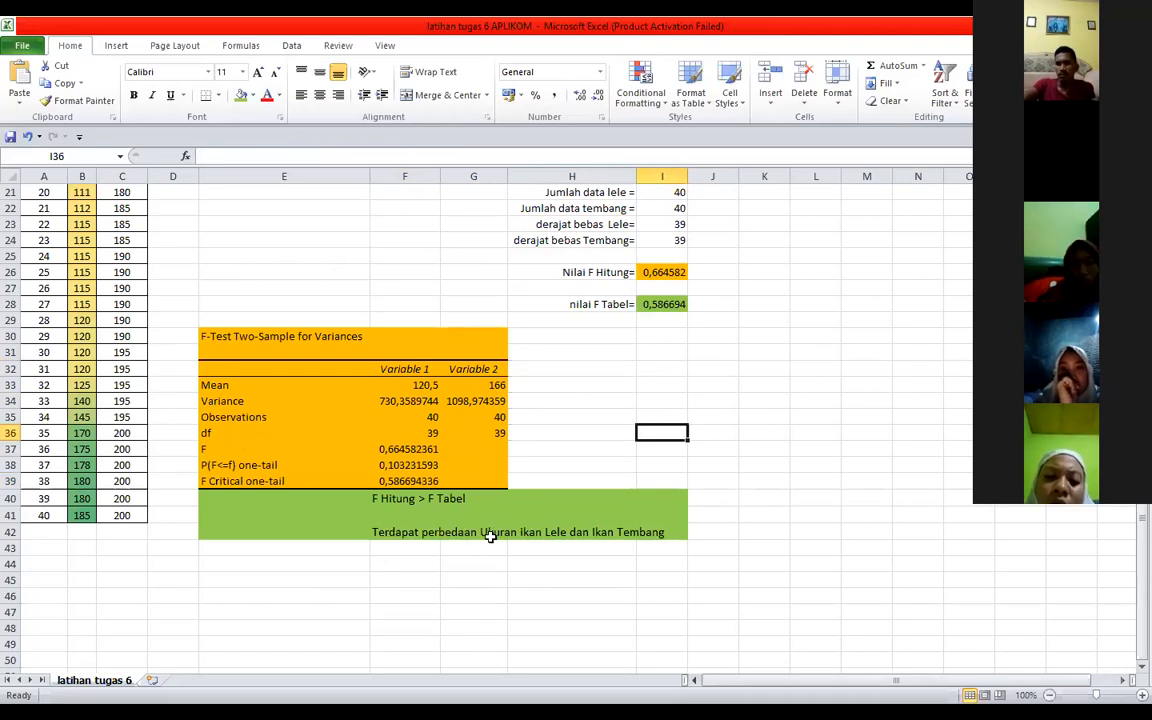
left_click(468, 534)
left_click(527, 533)
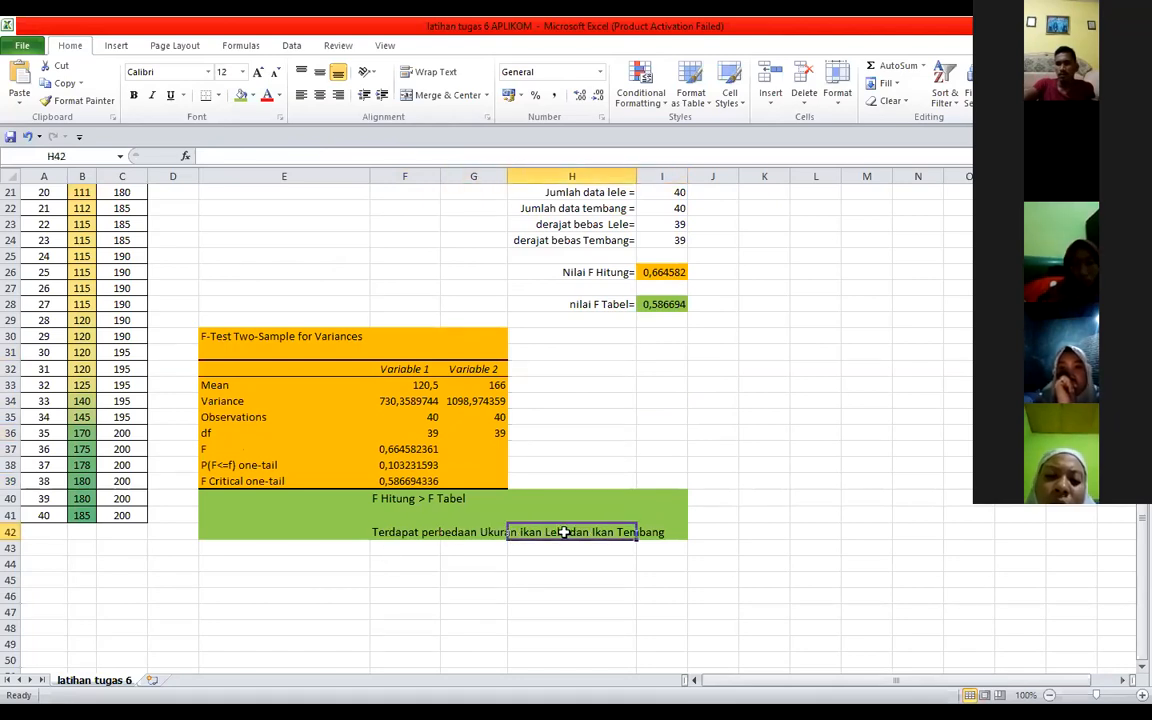
left_click(655, 533)
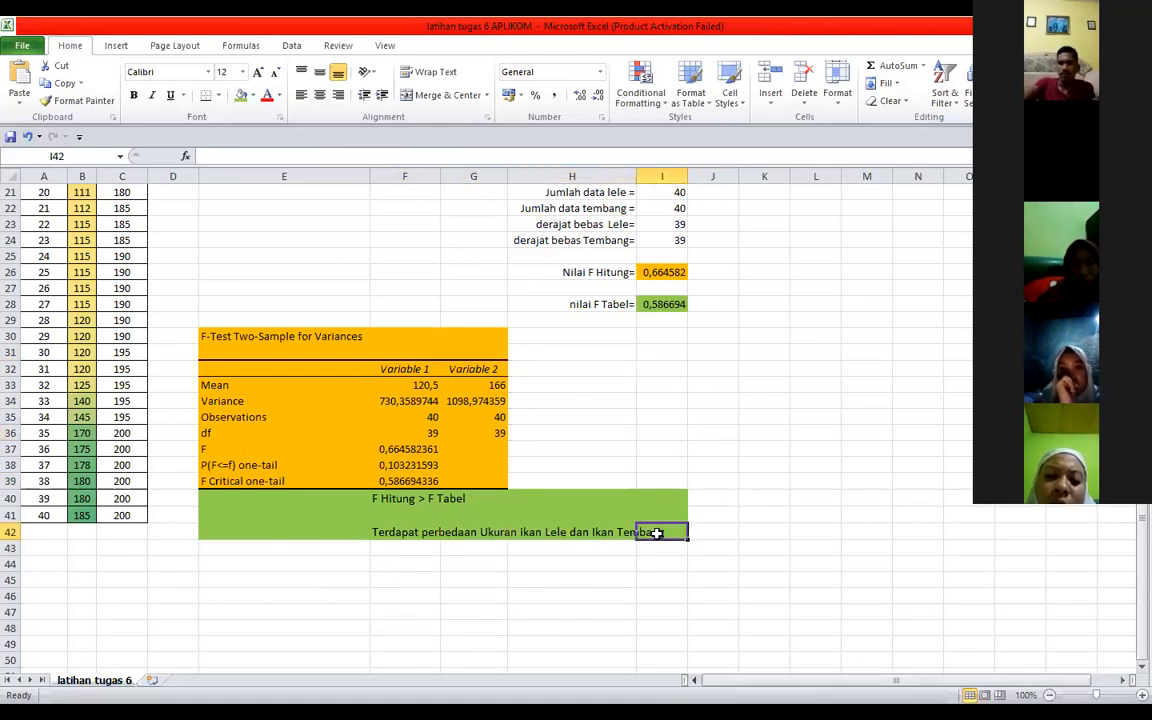
left_click(410, 535)
Review the Lele and Tembang data columns with their line chart, and relate them to the conclusion in rows 40 to 42.
scroll(133, 357, "up", 4)
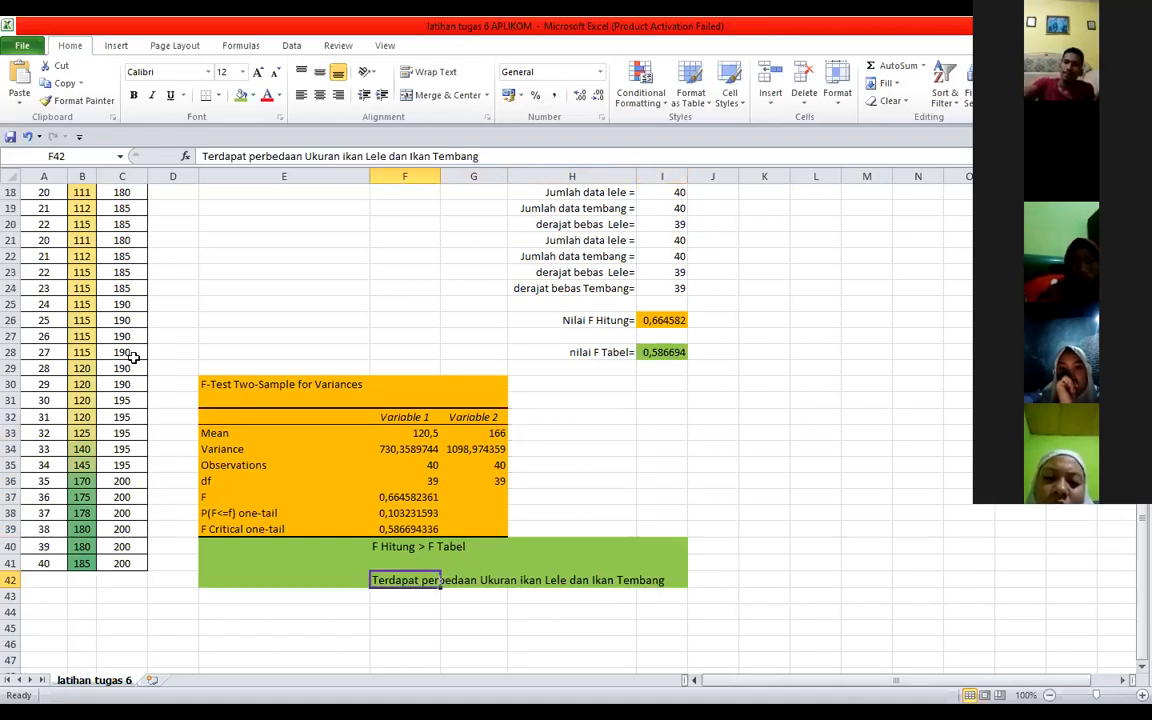
scroll(113, 264, "up", 3)
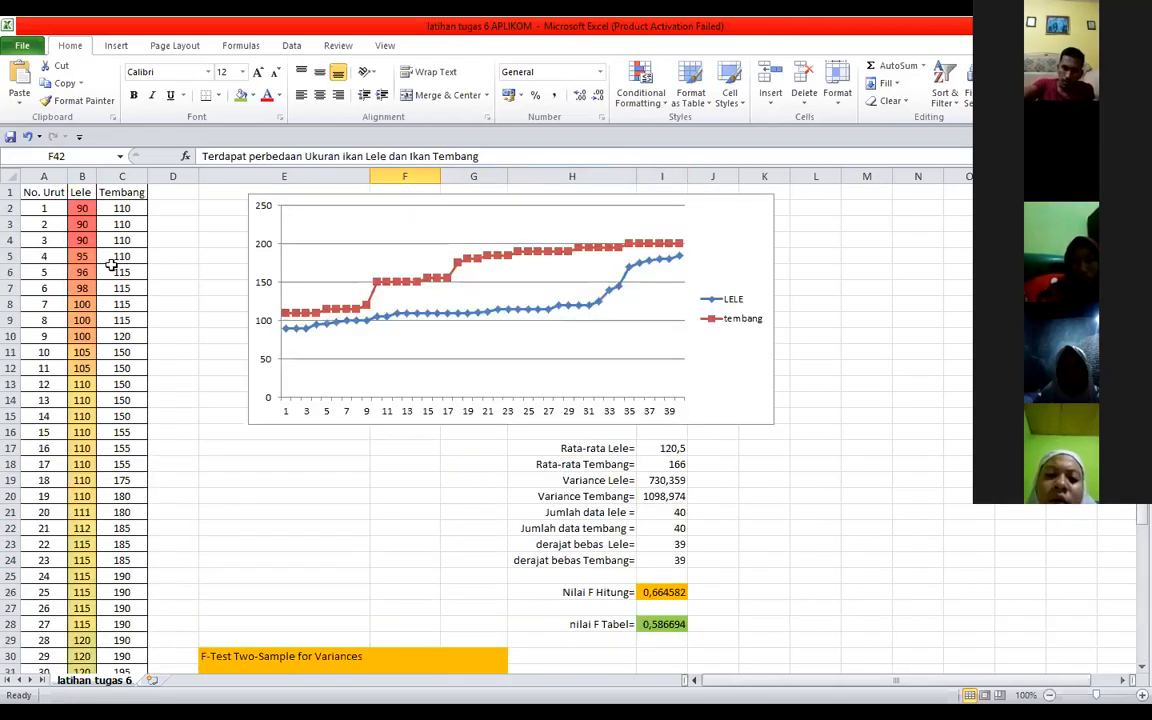
scroll(150, 264, "down", 2)
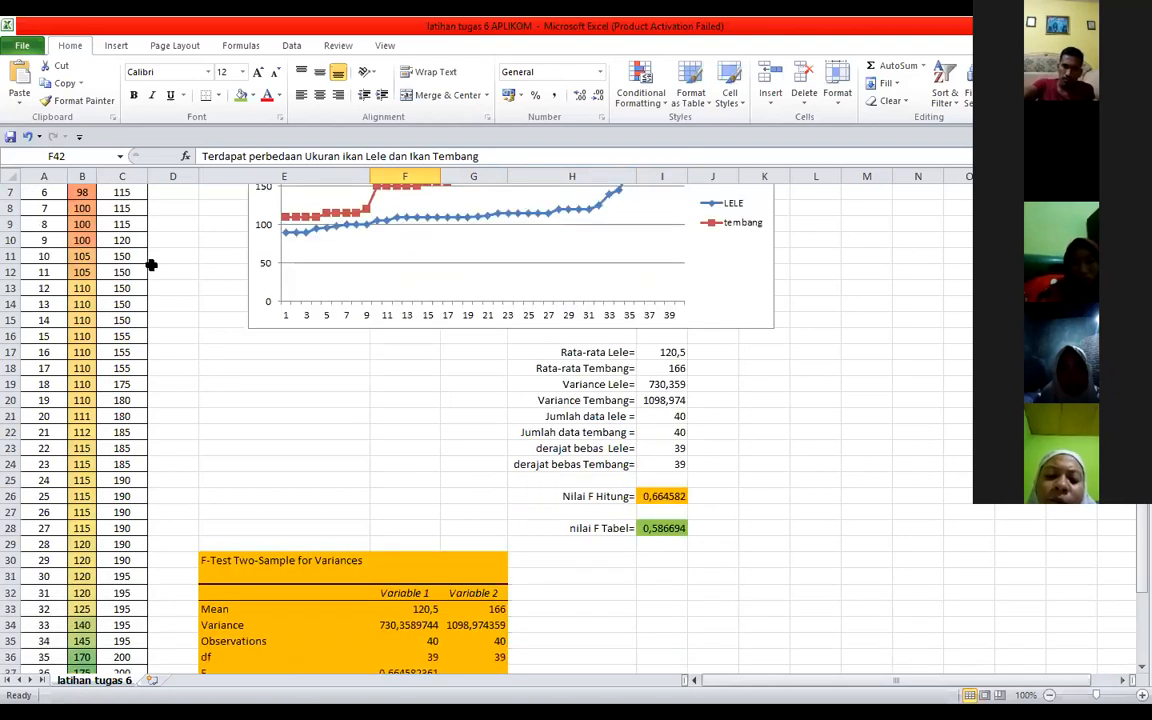
scroll(589, 518, "down", 4)
key("Right")
key("Right")
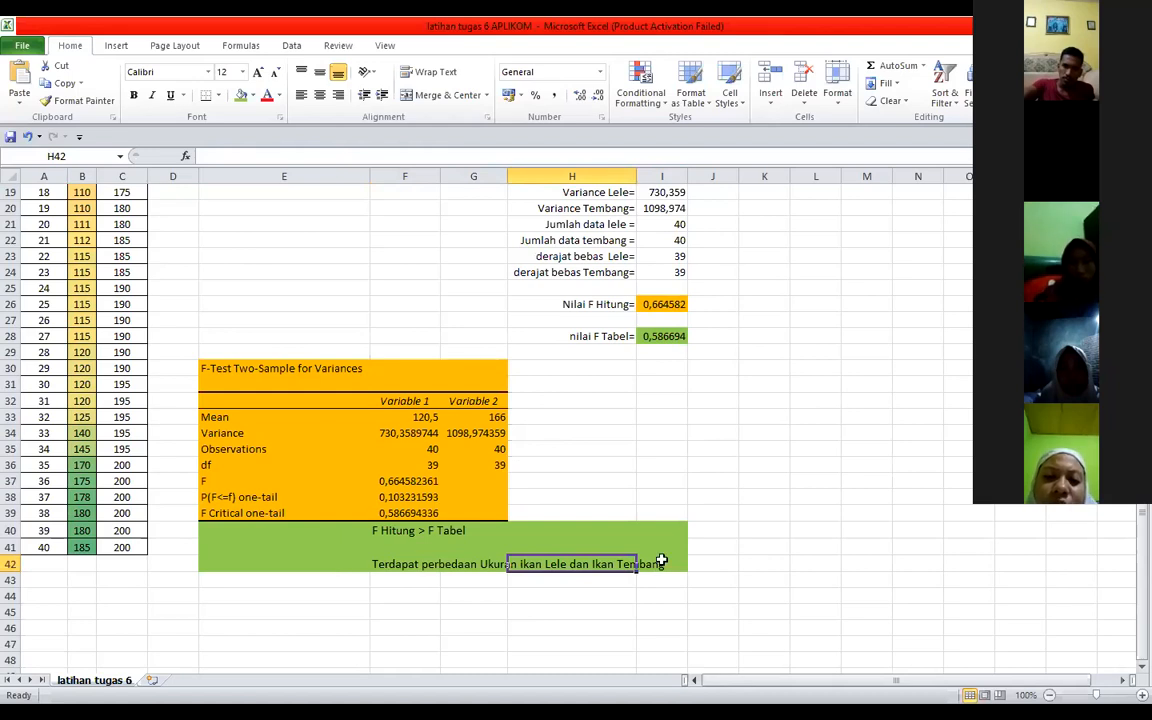
key("Up")
key("Left")
key("Left")
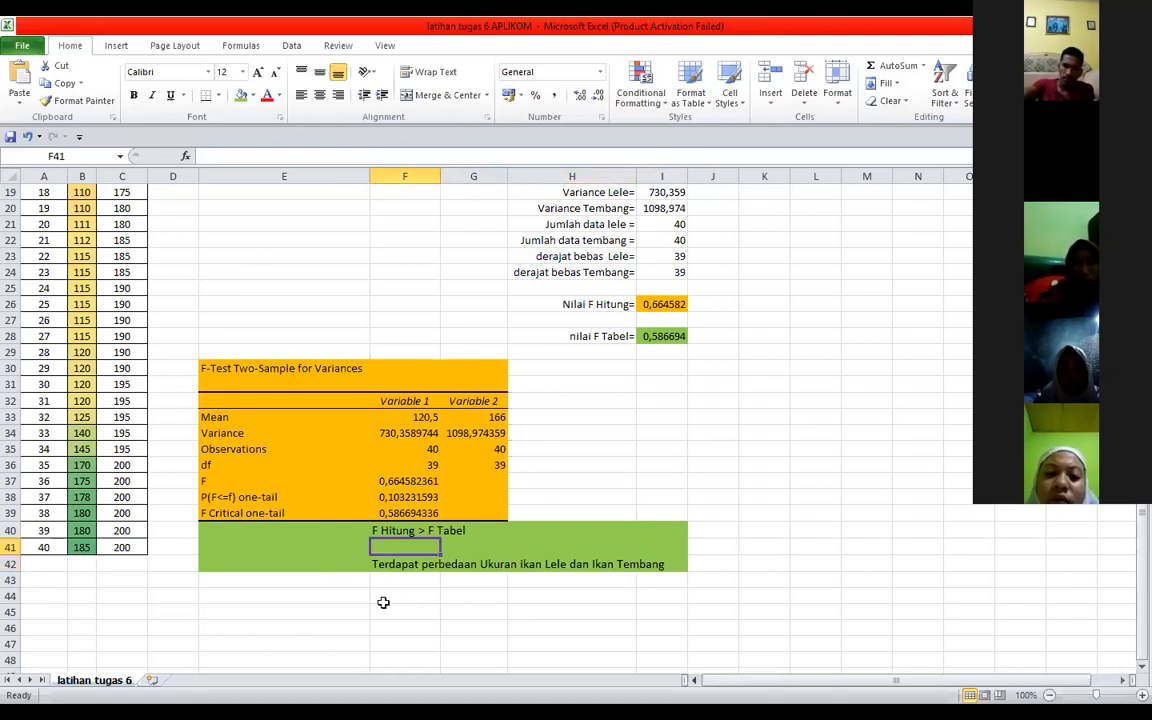
left_click(662, 513)
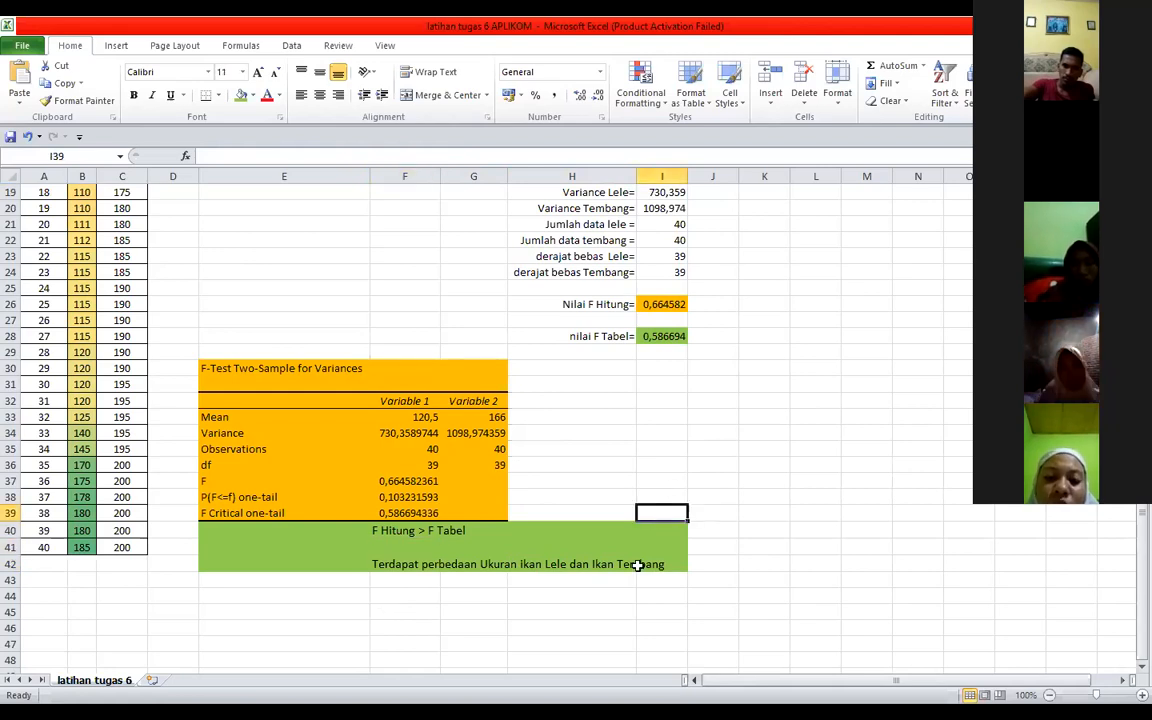
left_click(625, 596)
left_click(658, 492)
left_click(572, 590)
left_click(666, 512)
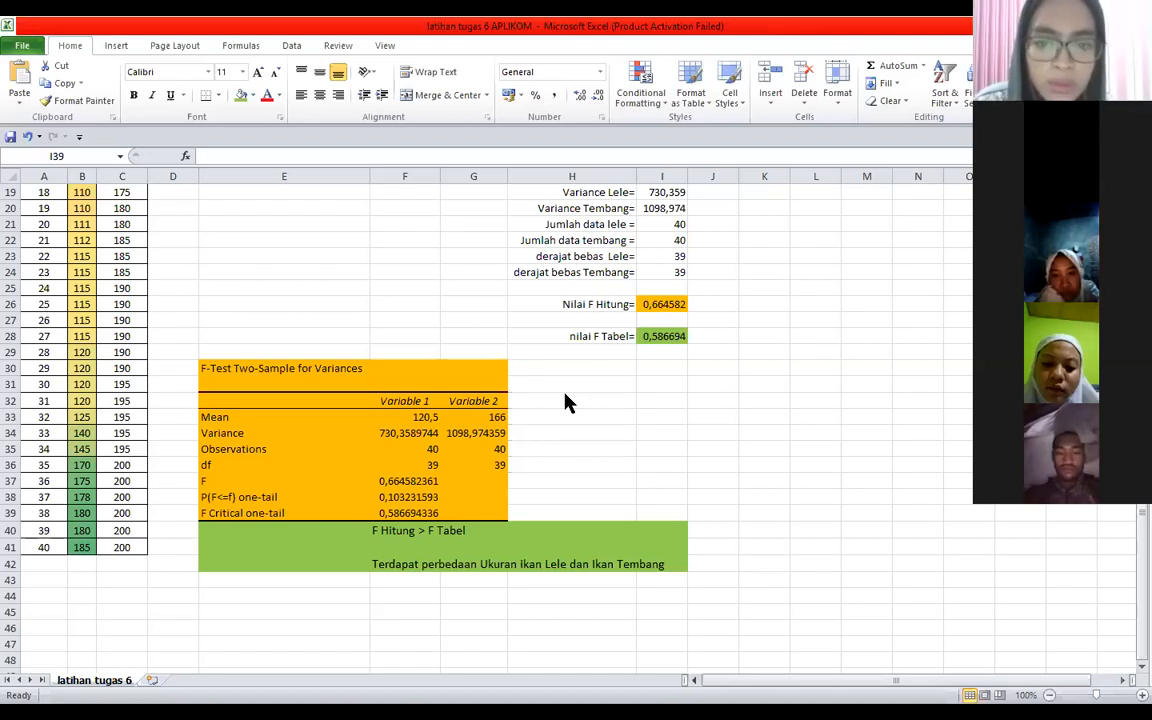
left_click(456, 288)
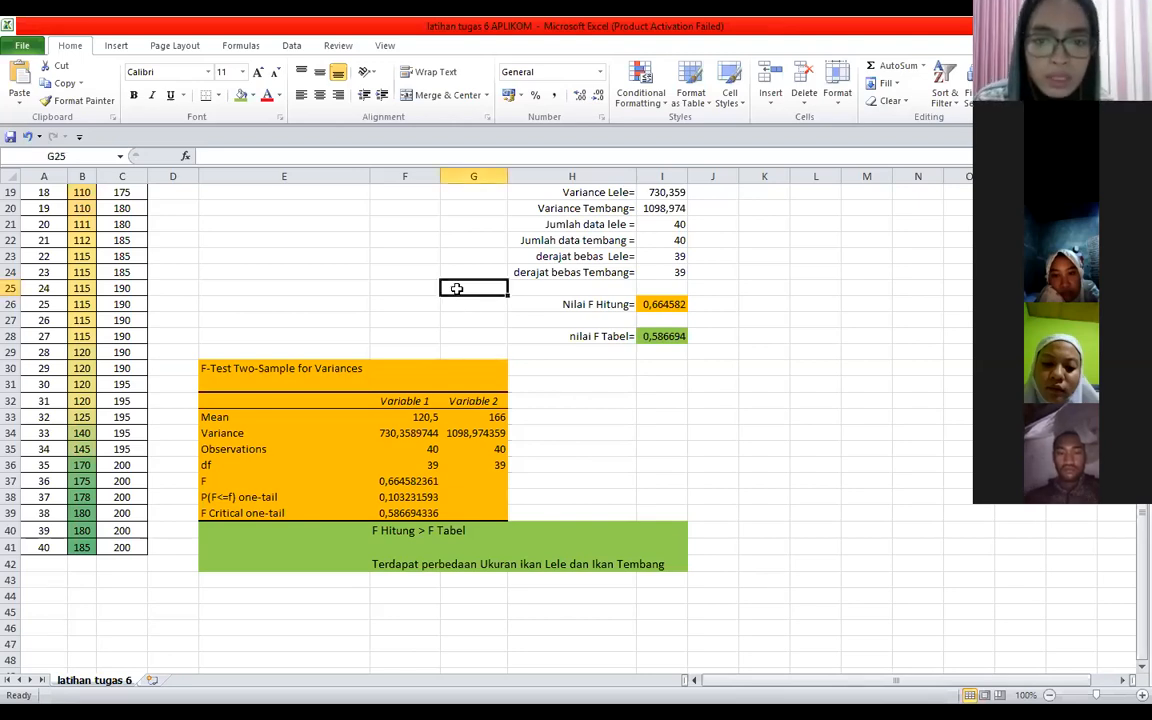
left_click(456, 238)
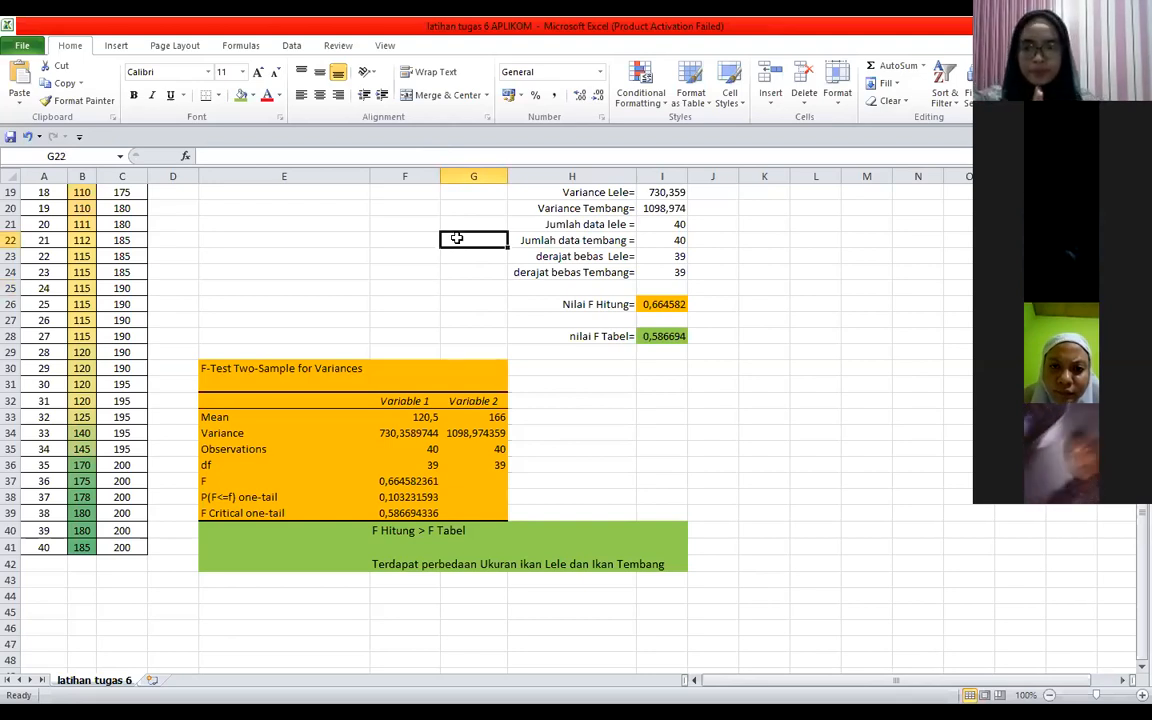